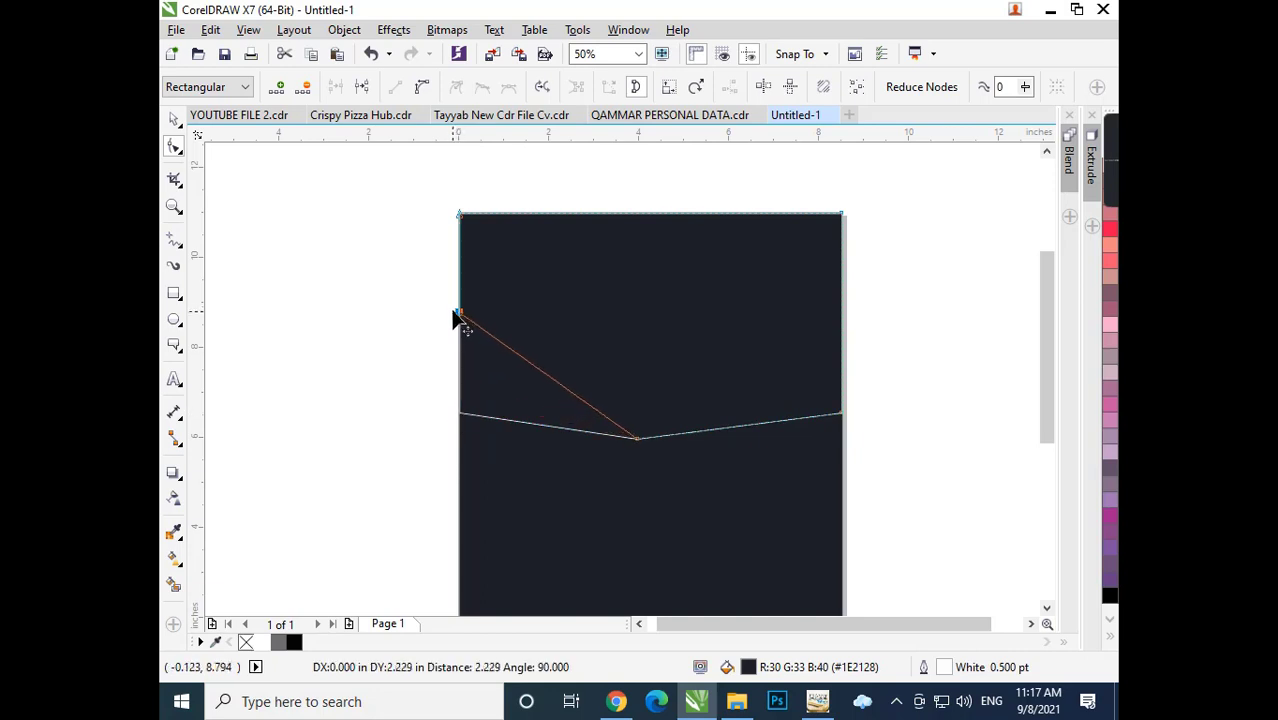
Raise the V-shaped panel's right side node level with the left one and move its bottom tip to the page's horizontal centre.
drag(843, 421, 842, 290)
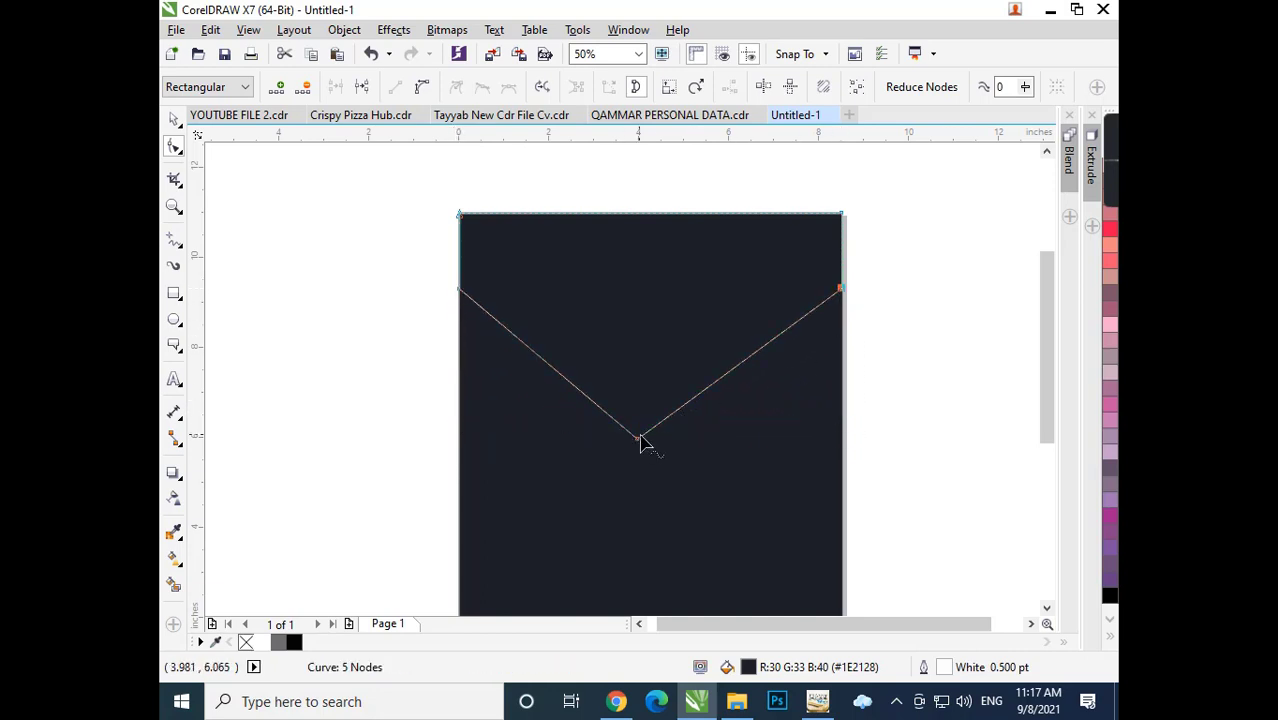
drag(638, 439, 656, 419)
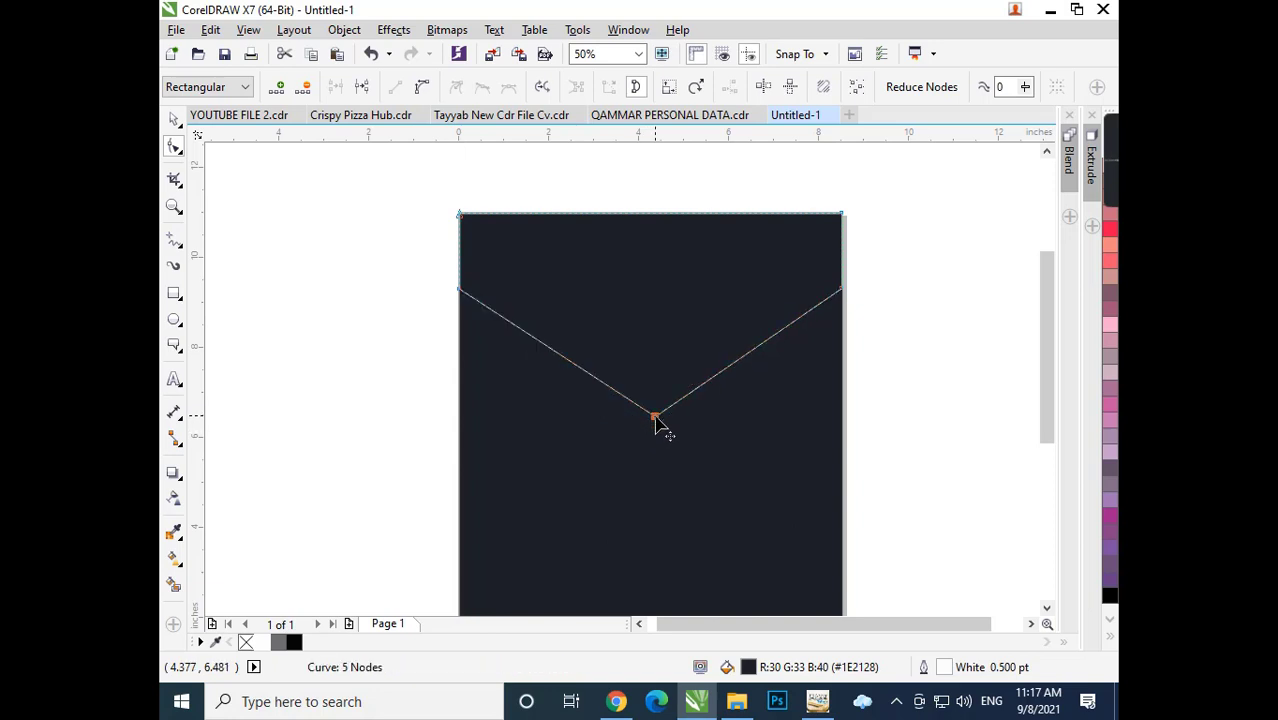
key(space)
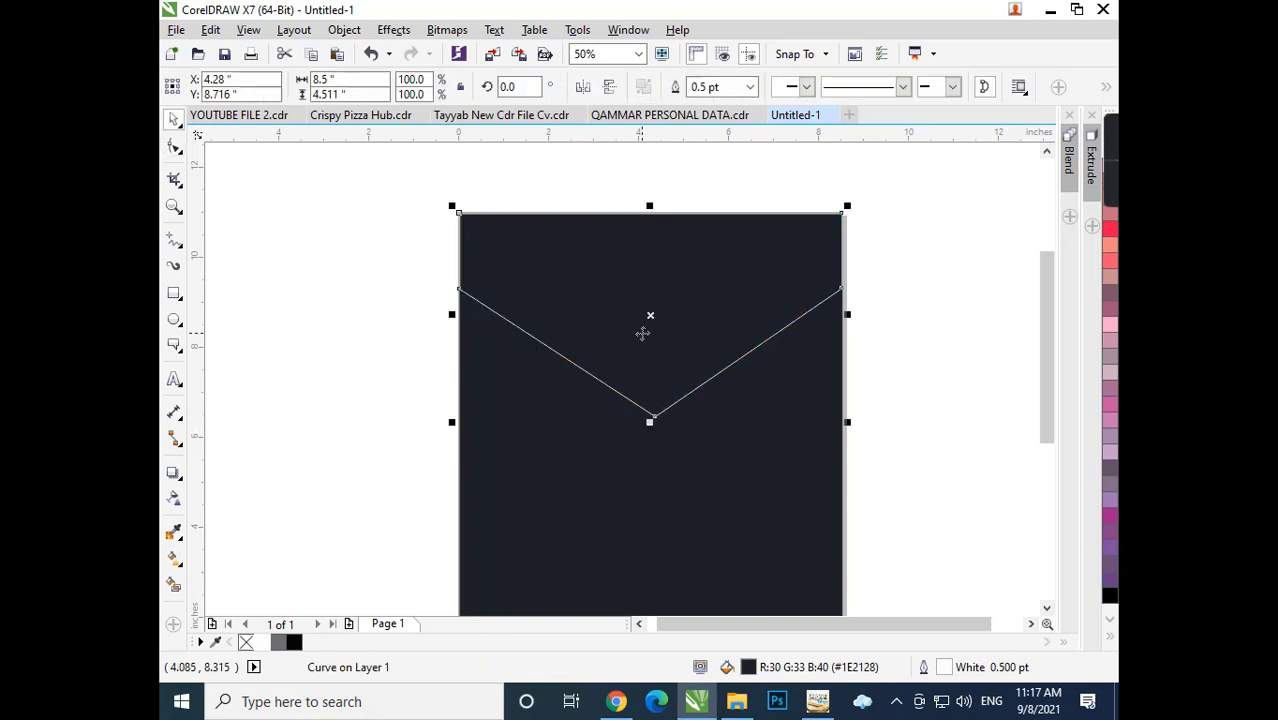
click(860, 370)
scroll(690, 330, down, 2)
scroll(690, 320, up, 2)
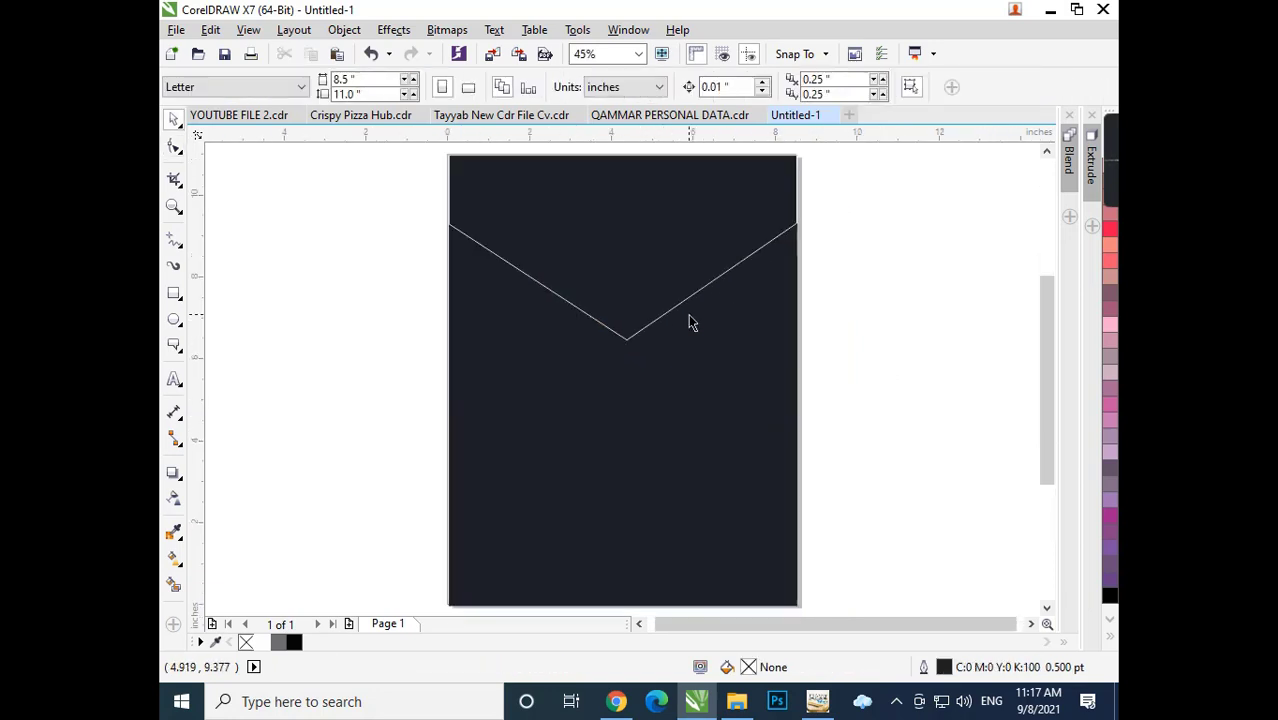
click(670, 266)
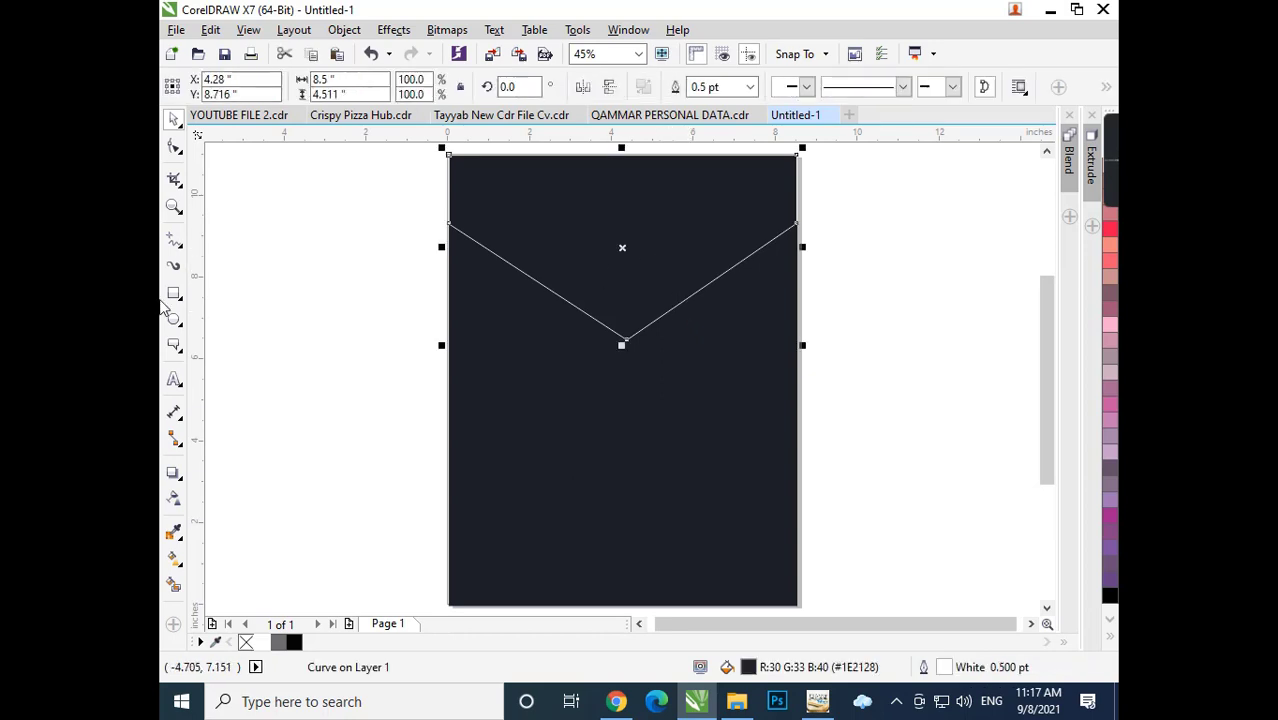
Draw a polygon about 2.4 by 4.9 inches in the upper panel and set it to 6 sides.
click(180, 327)
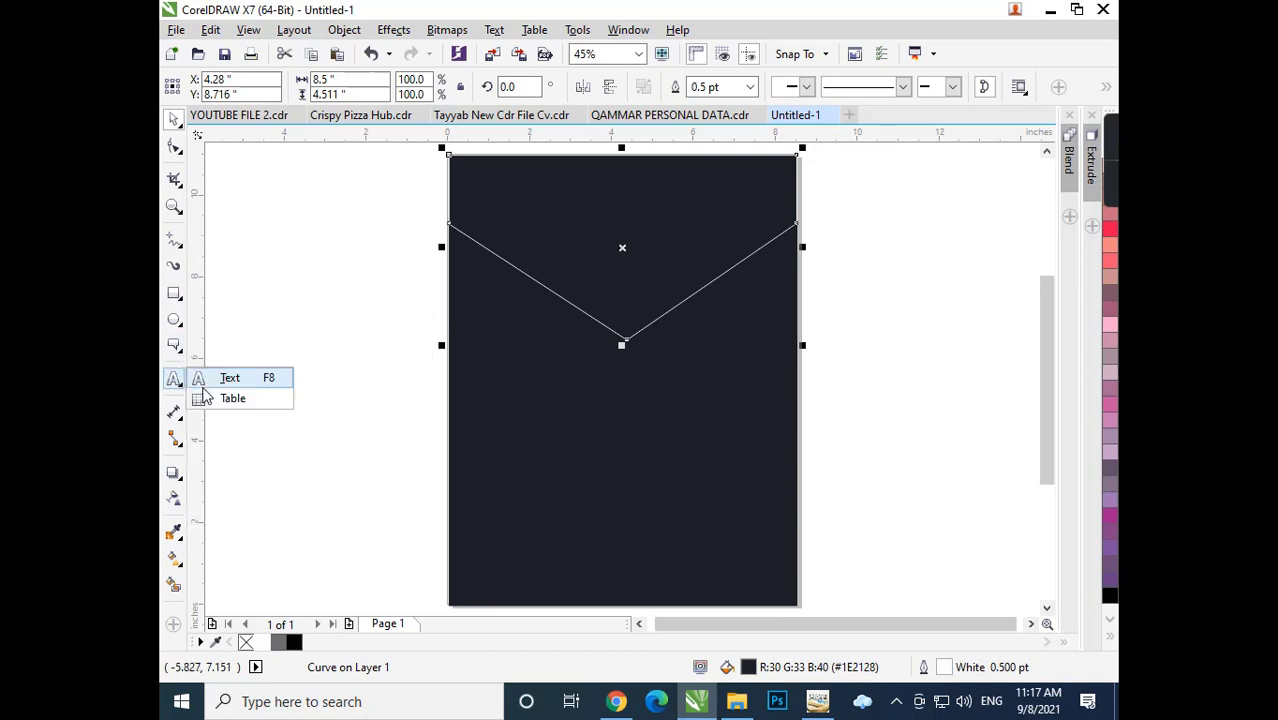
click(180, 345)
click(225, 343)
drag(610, 242, 666, 342)
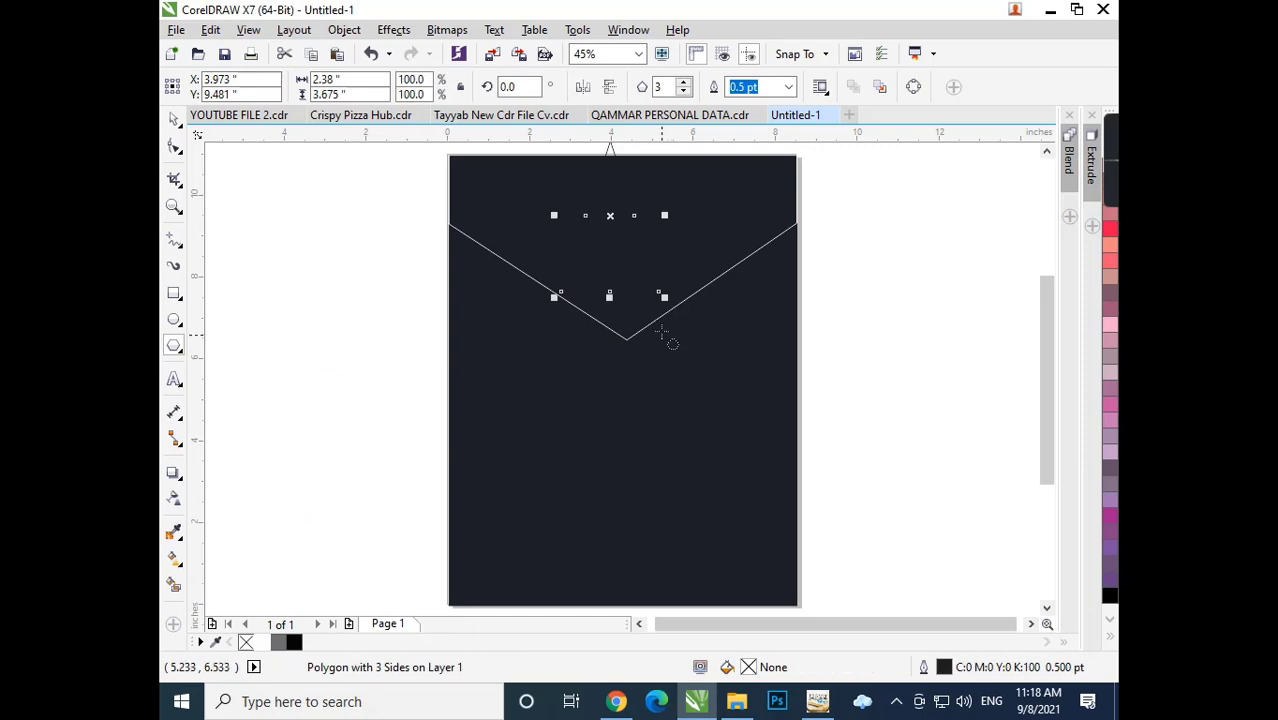
click(684, 83)
click(684, 83)
click(684, 83)
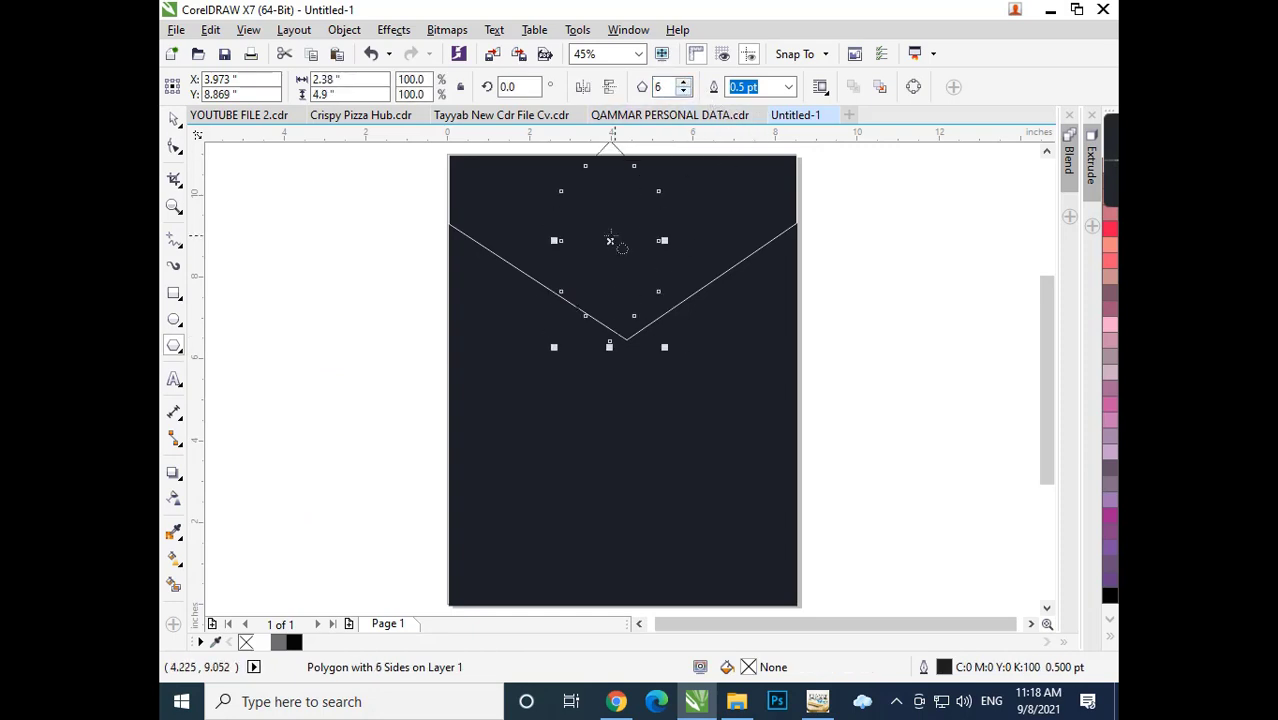
Resize the hexagon to about 3.3 inches wide and 3.6 inches high and give it a white outline.
drag(666, 241, 706, 242)
scroll(645, 355, down, 2)
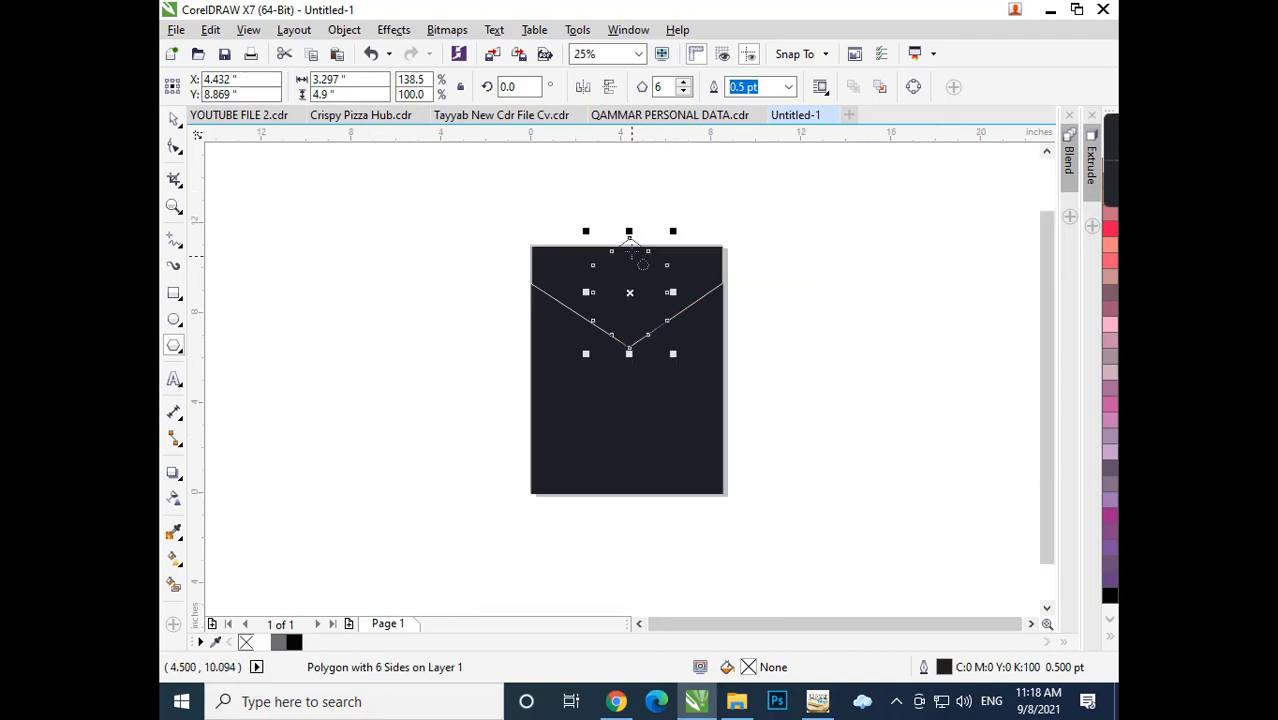
drag(629, 228, 633, 255)
scroll(626, 314, up, 2)
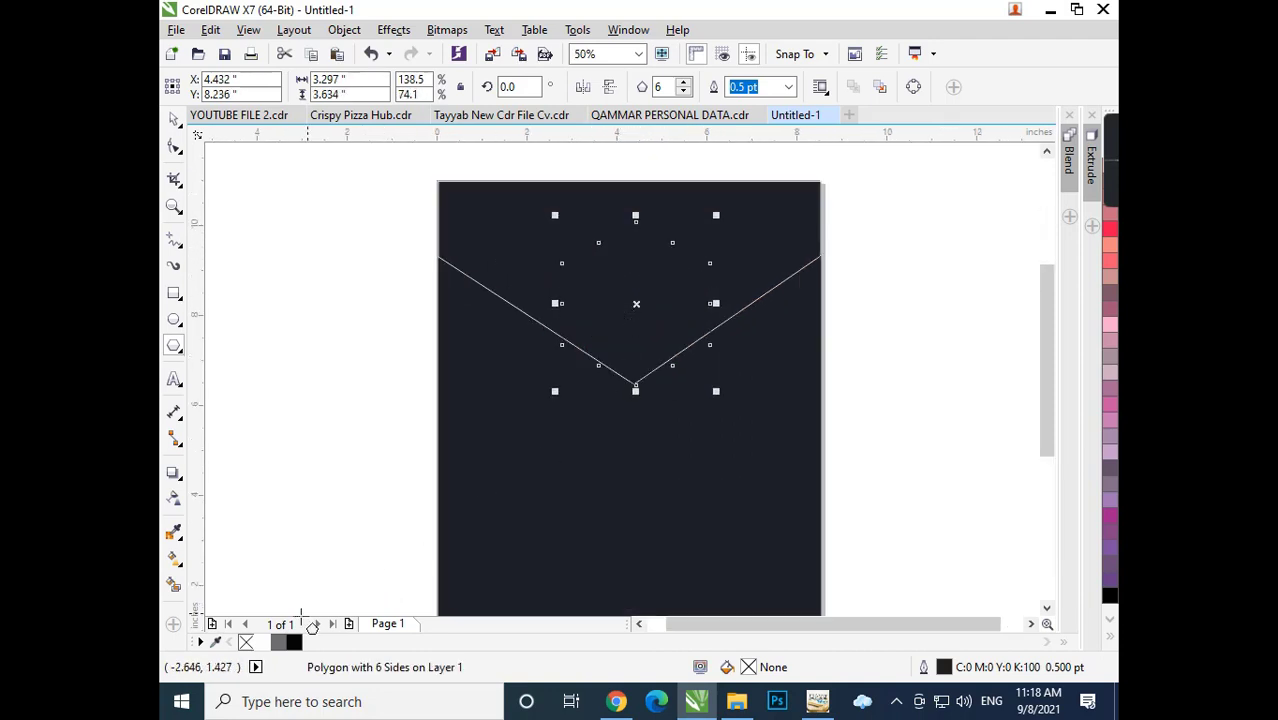
right_click(264, 643)
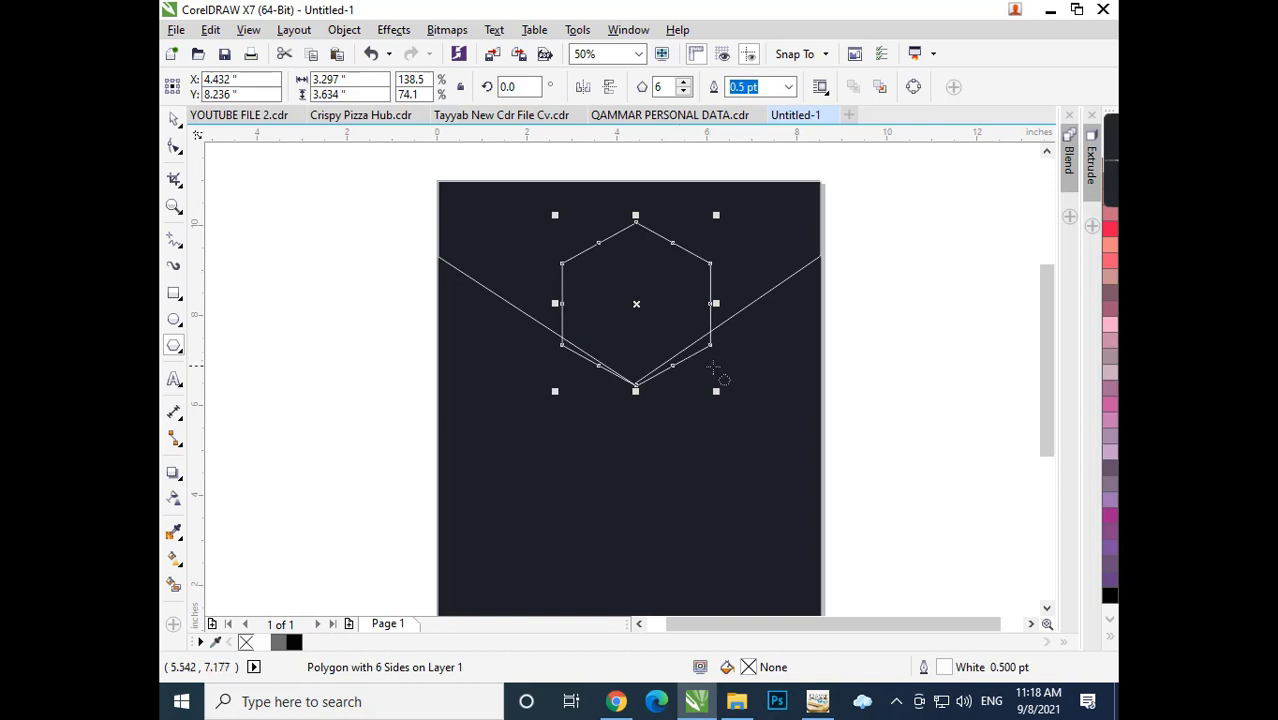
click(174, 120)
click(237, 219)
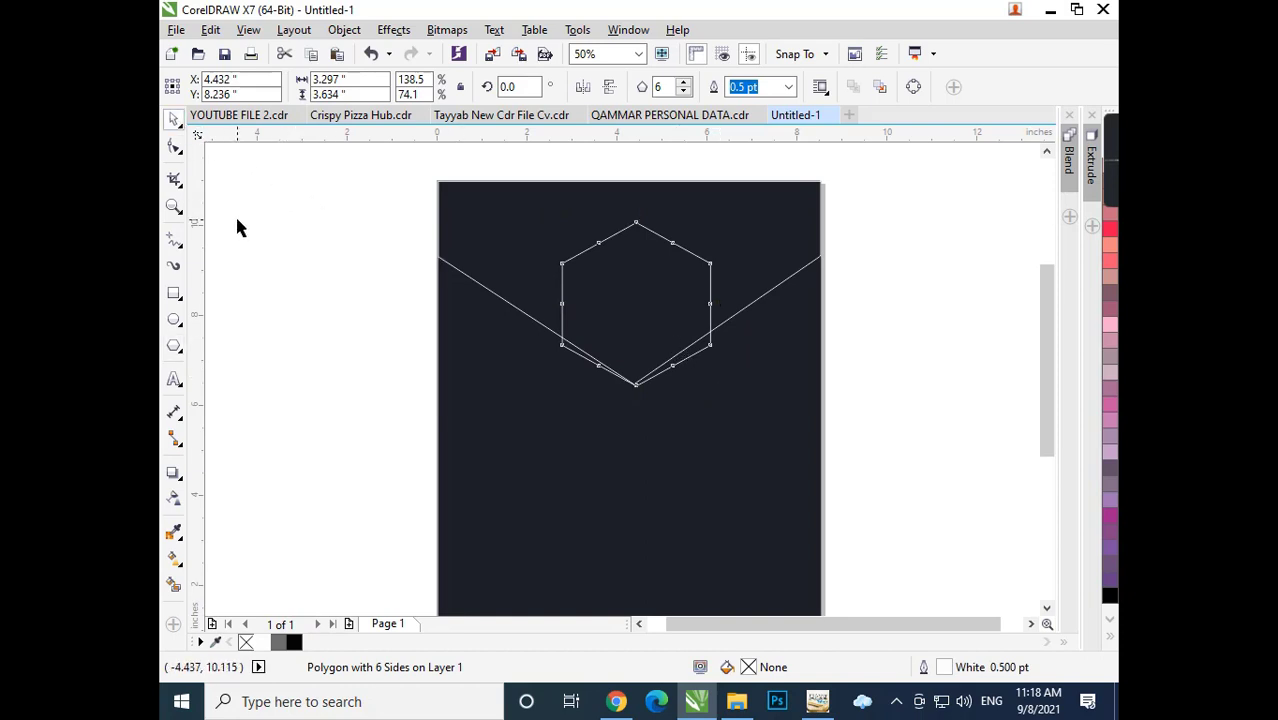
Scale the hexagon down to about 3.1 by 3.4 inches and nudge it down toward the V tip.
click(619, 261)
drag(716, 391, 707, 392)
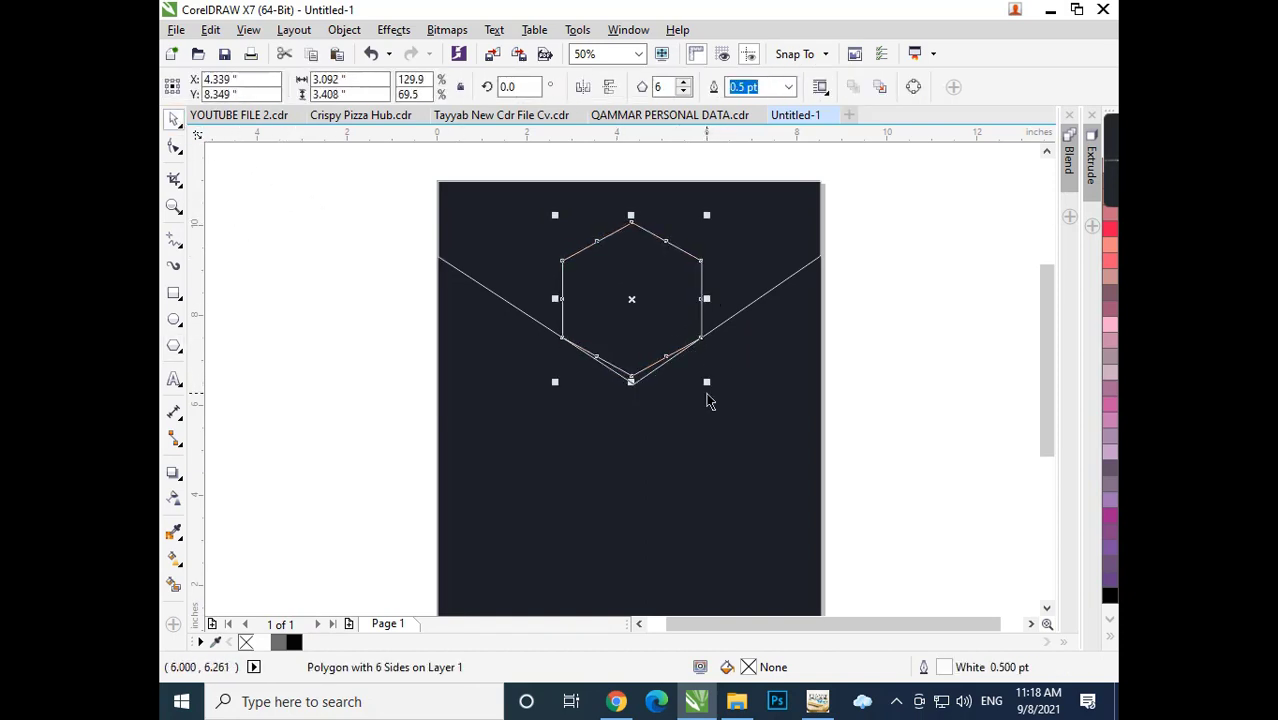
key(Down)
key(Down)
key(Down)
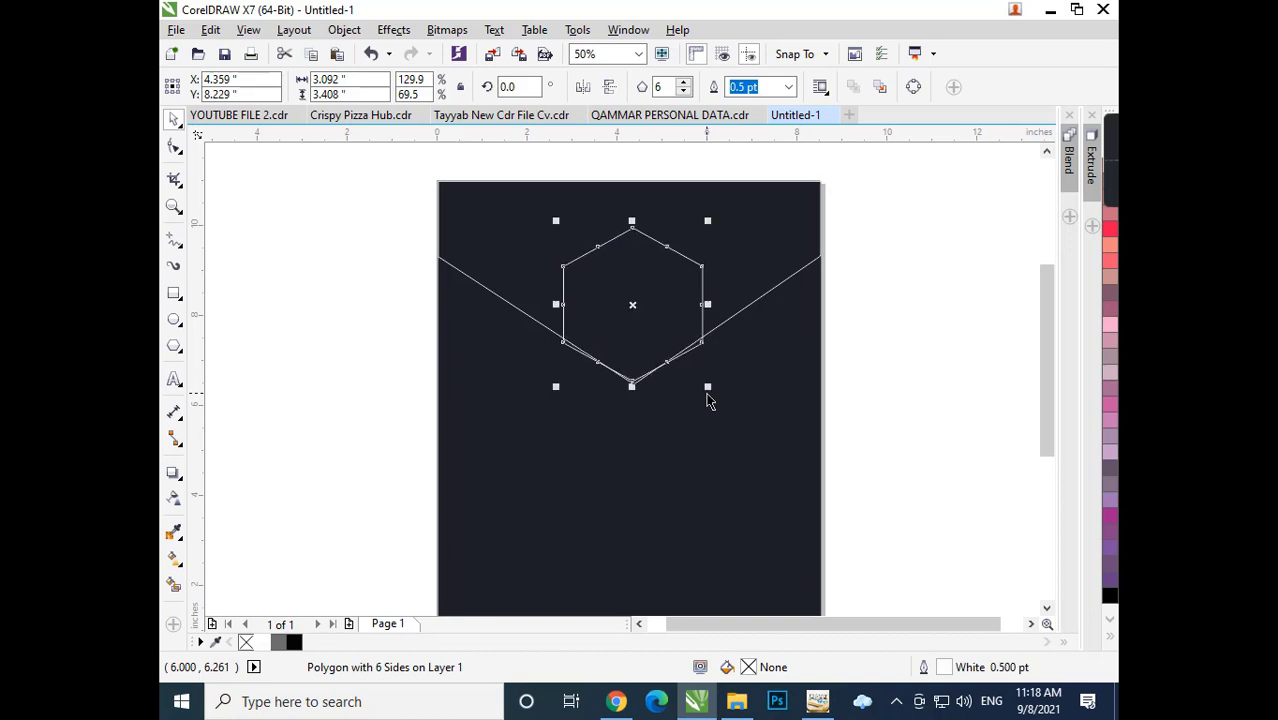
Try to move the hexagon's lower-left corner node onto the panel's slanted edge and undo the change.
click(174, 146)
scroll(528, 271, up, 1)
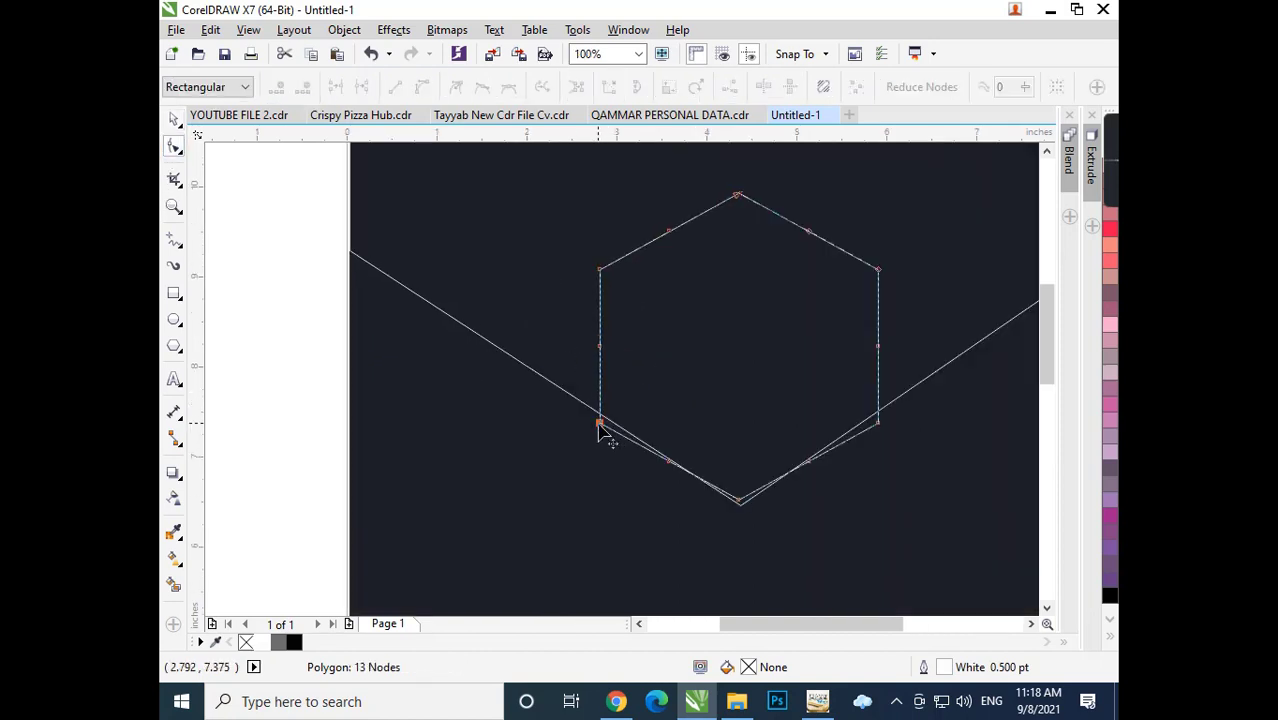
drag(598, 426, 601, 416)
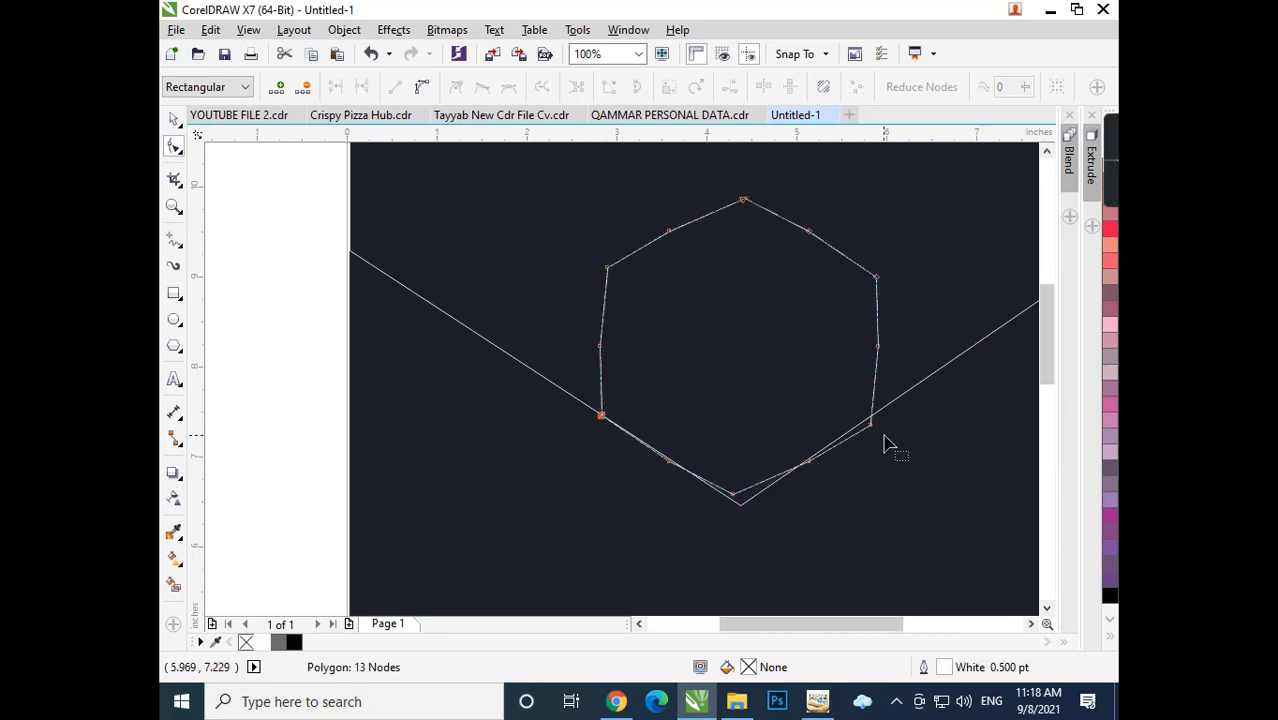
key(ctrl+z)
scroll(716, 491, down, 1)
key(space)
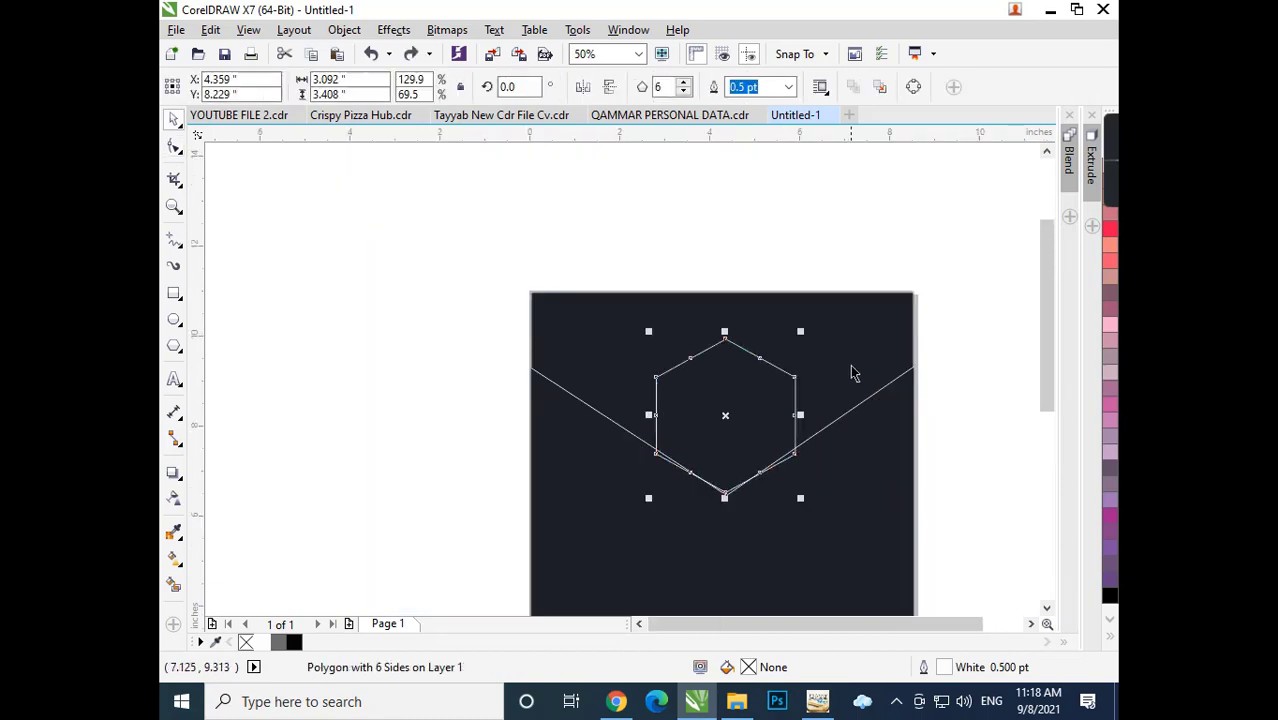
Move the V-shaped panel's tip node down until its slanted edges meet the hexagon's lower corners.
click(857, 371)
key(F10)
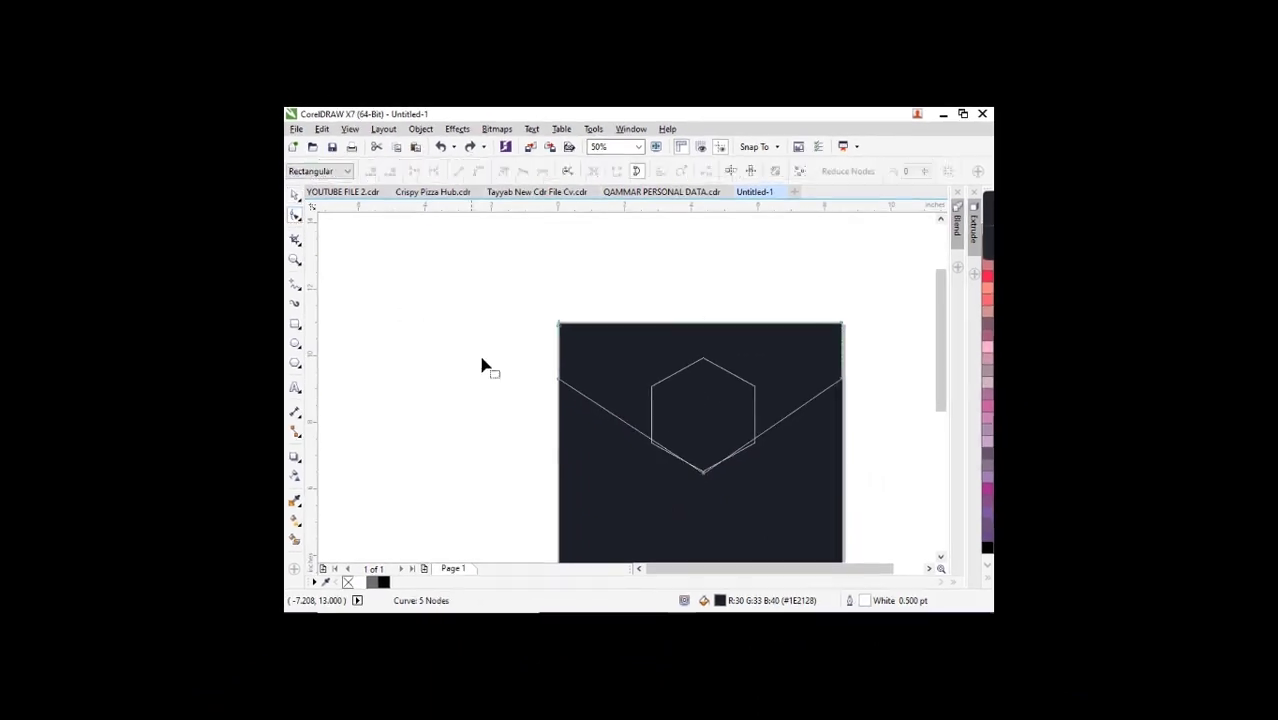
drag(541, 367, 605, 456)
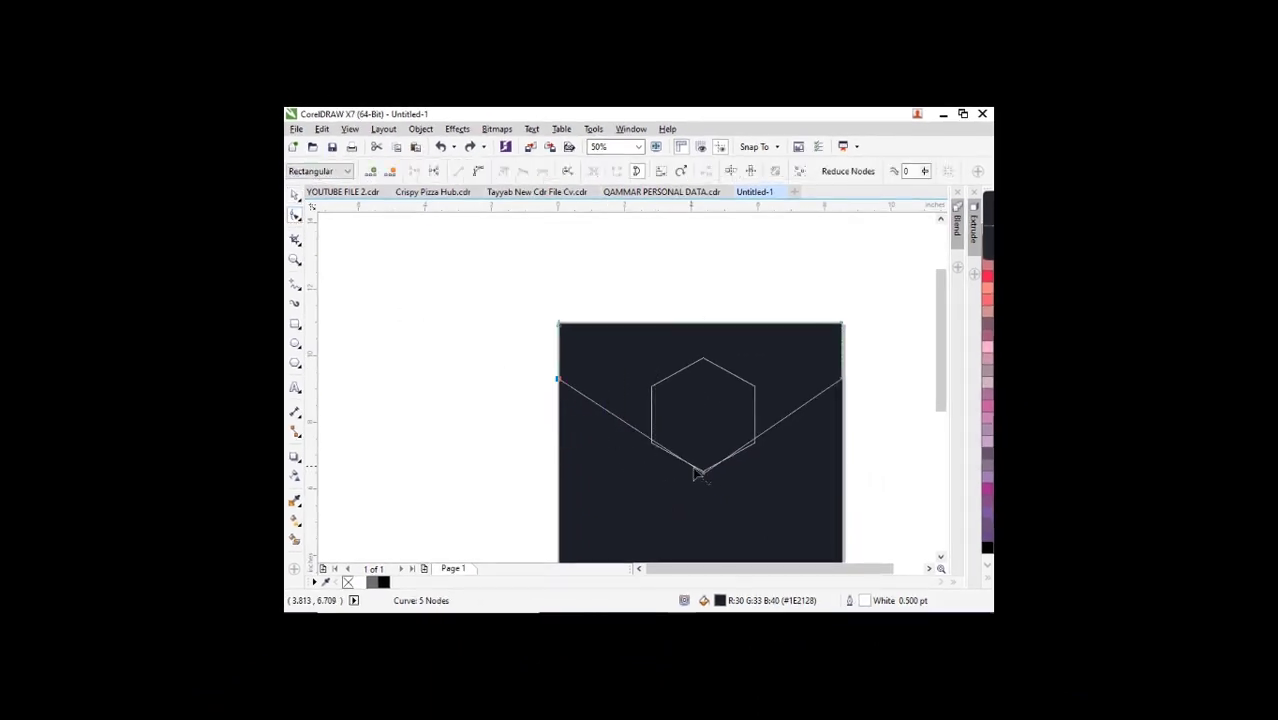
drag(704, 478, 704, 484)
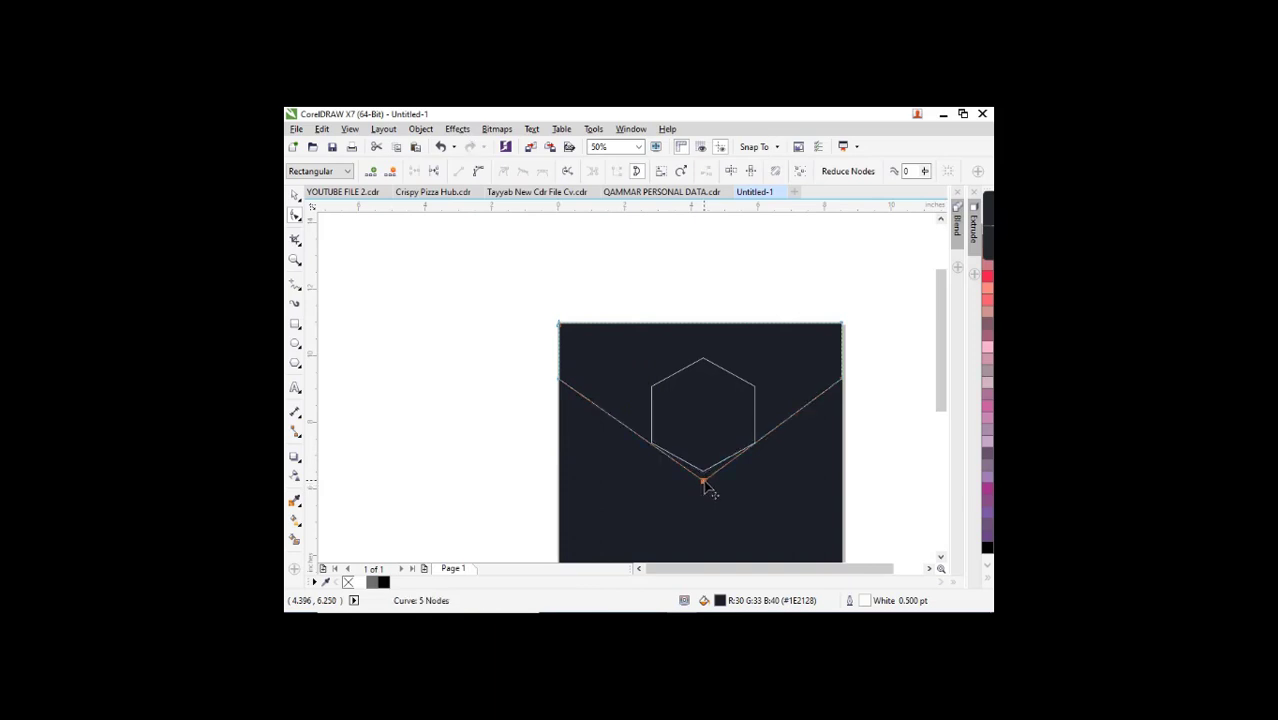
key(space)
click(879, 414)
scroll(673, 425, up, 1)
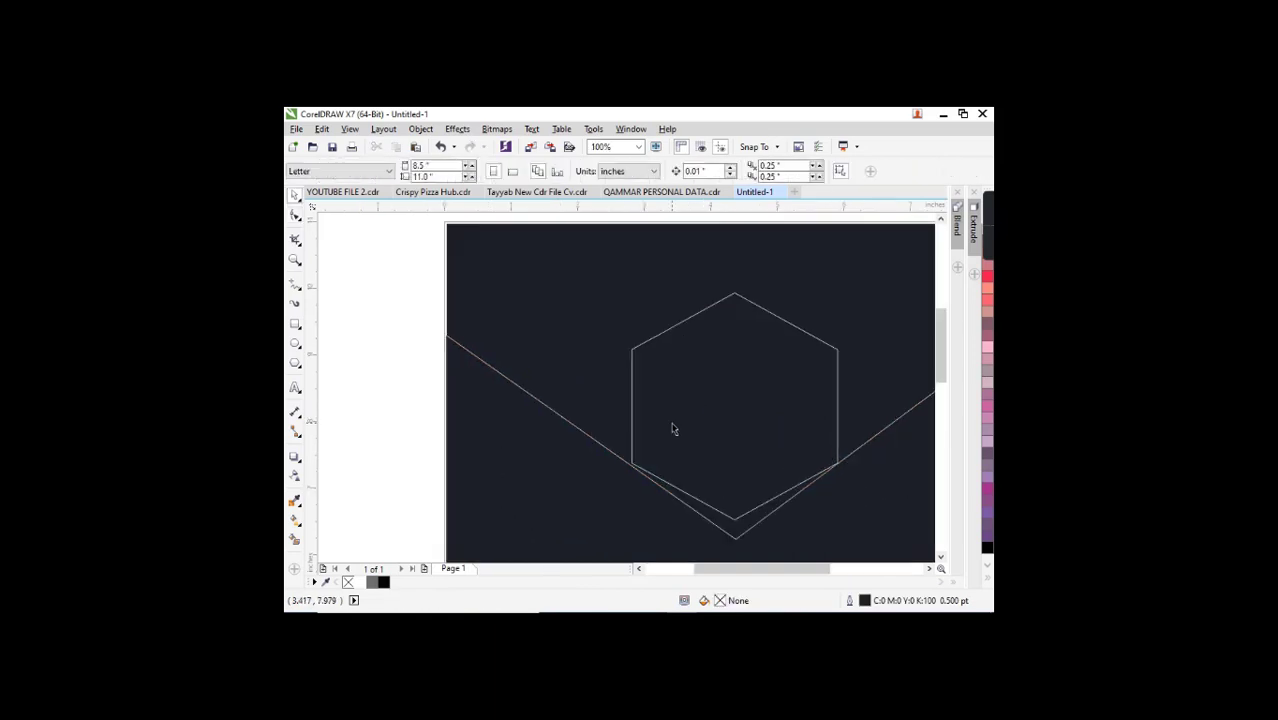
Shrink the hexagon around its centre to about 2.9 by 3.2 inches.
click(715, 382)
drag(847, 294, 833, 294)
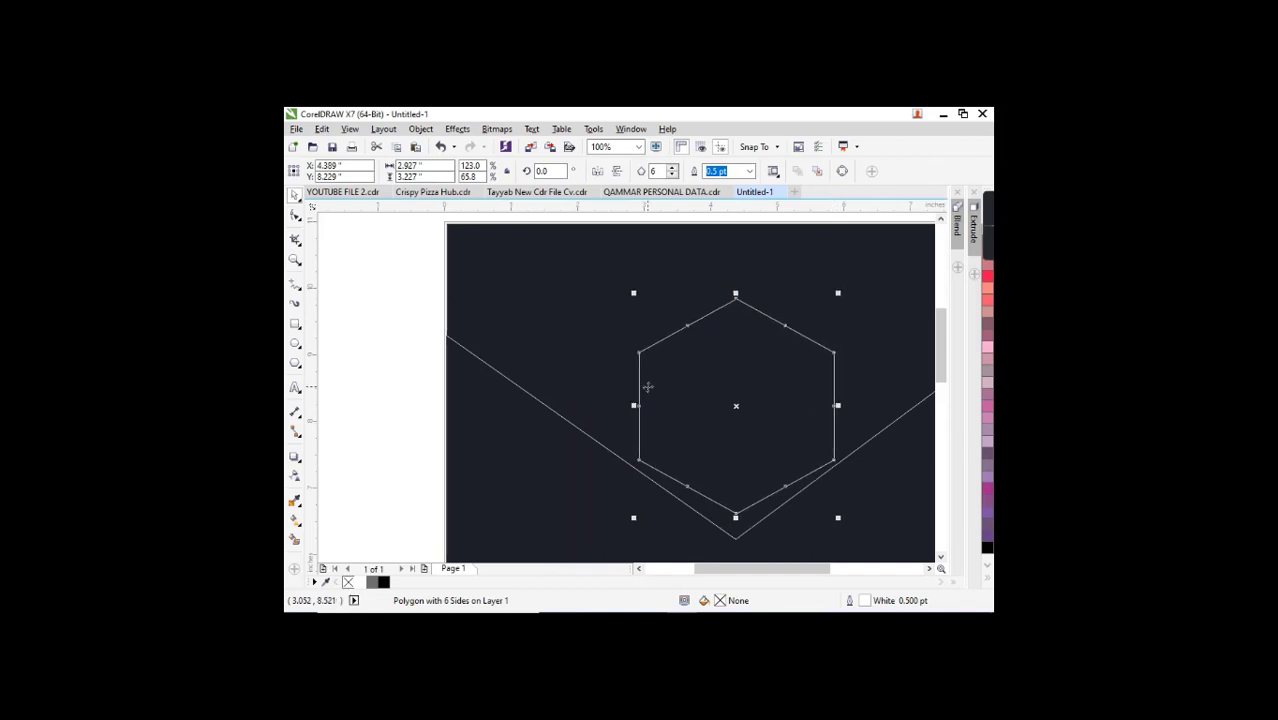
scroll(647, 386, down, 1)
Try to shorten the V-shaped panel from its top edge and undo the change.
click(820, 343)
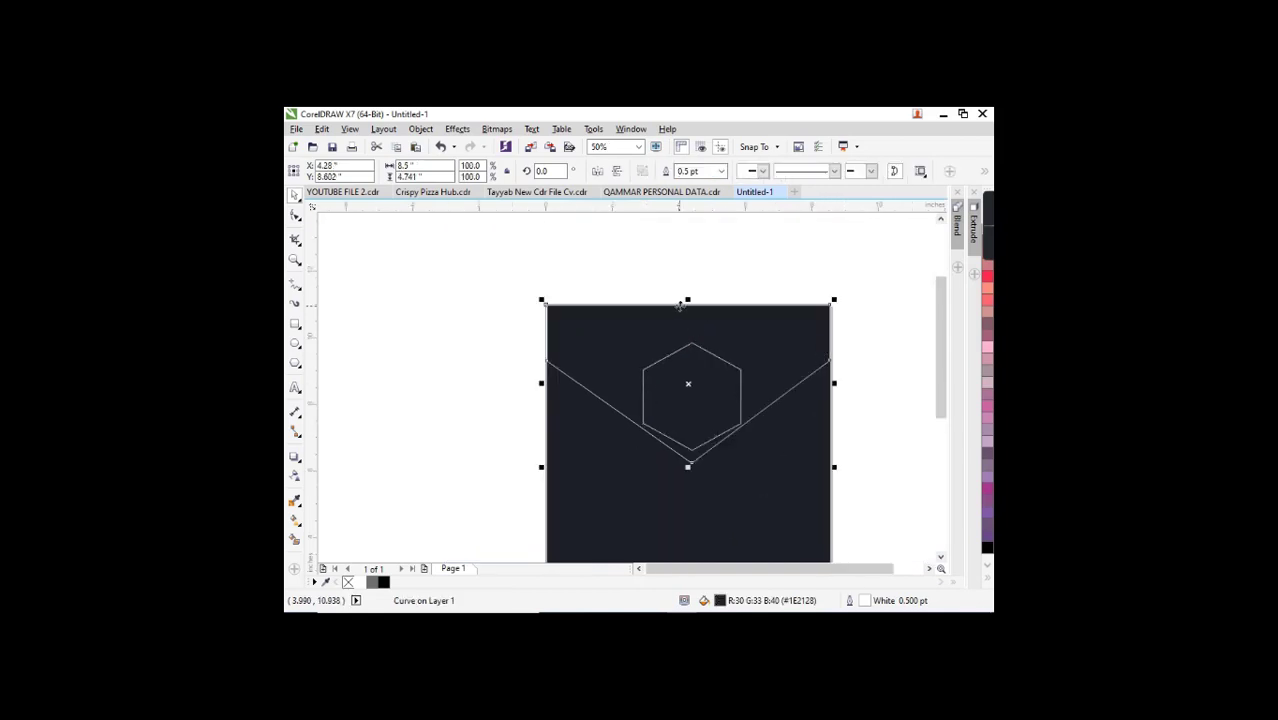
drag(688, 299, 688, 334)
key(ctrl+z)
click(681, 296)
scroll(707, 452, up, 1)
Set the hexagon's outline width to 2.0 pt and clear the selection.
click(682, 370)
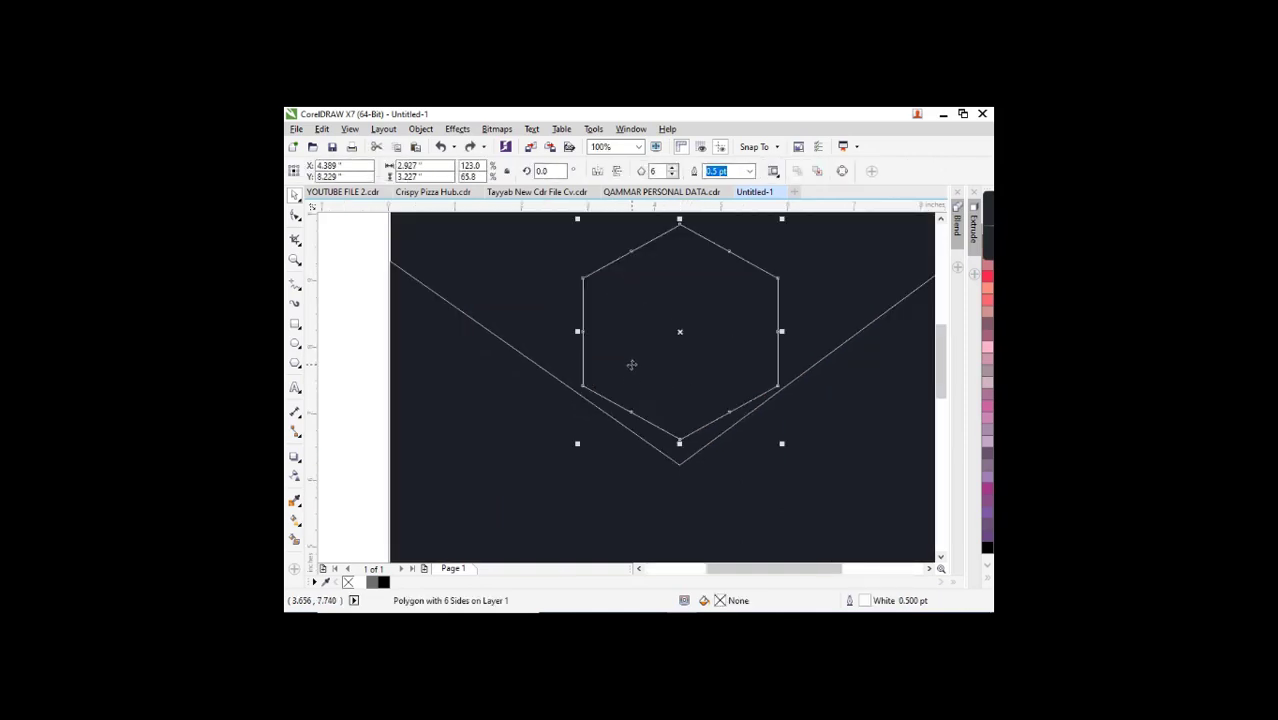
key(F12)
click(549, 274)
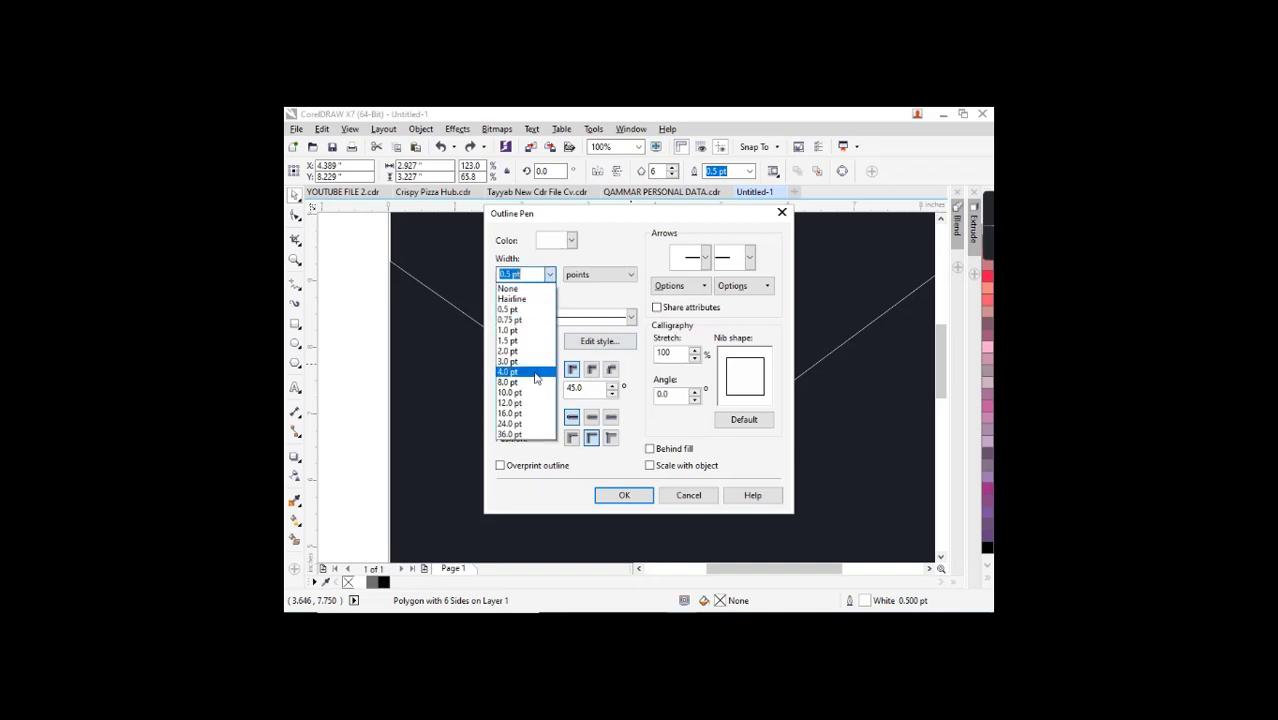
click(520, 368)
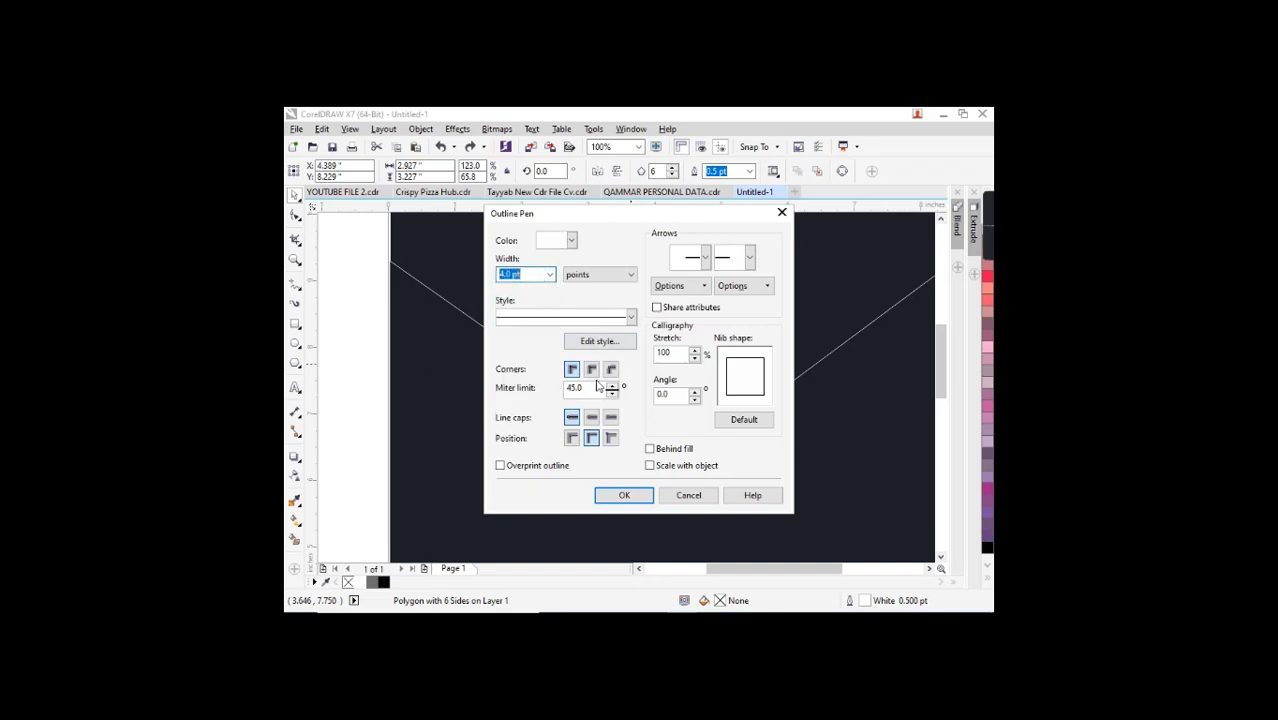
click(549, 274)
click(530, 347)
click(627, 495)
scroll(633, 434, down, 2)
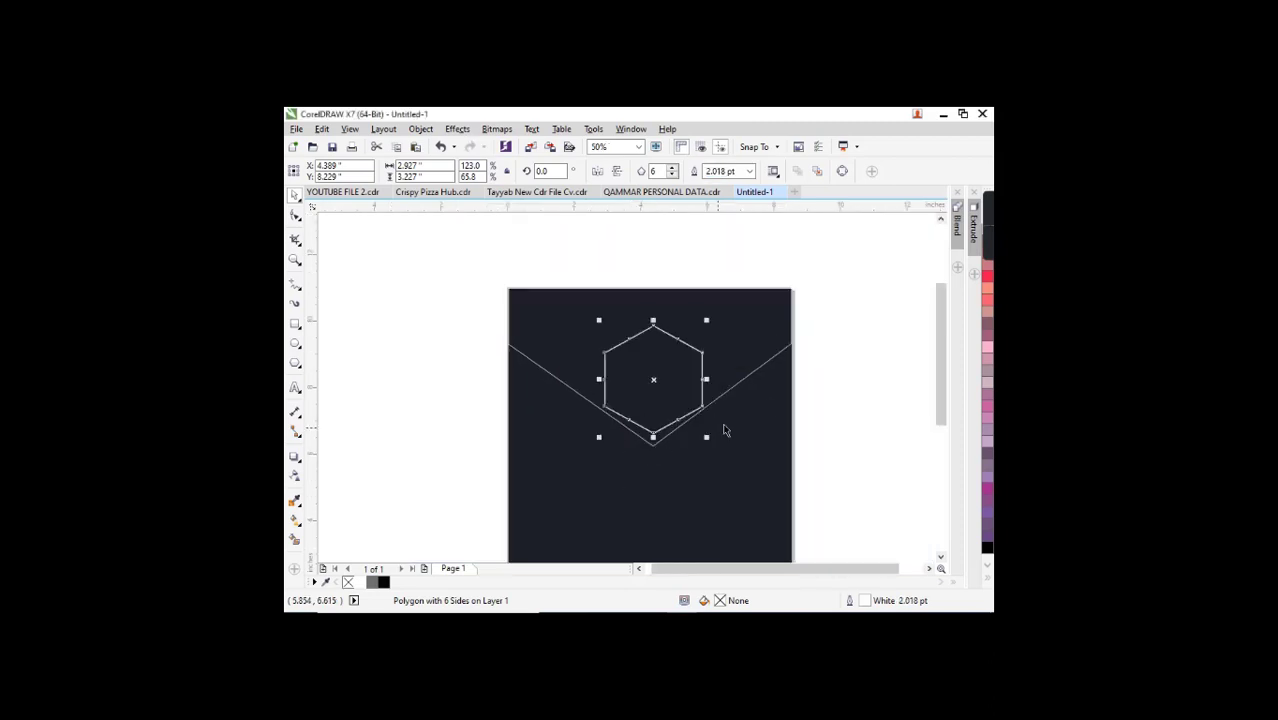
click(773, 321)
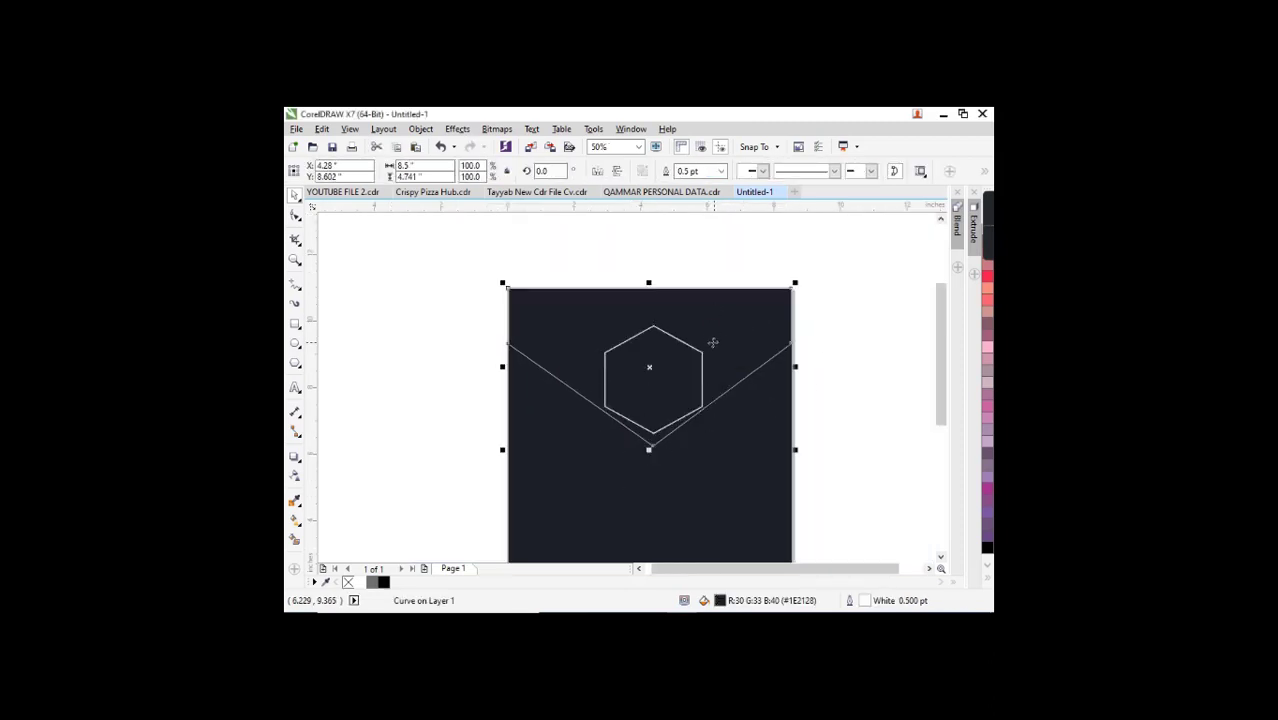
key(Escape)
scroll(681, 419, down, 1)
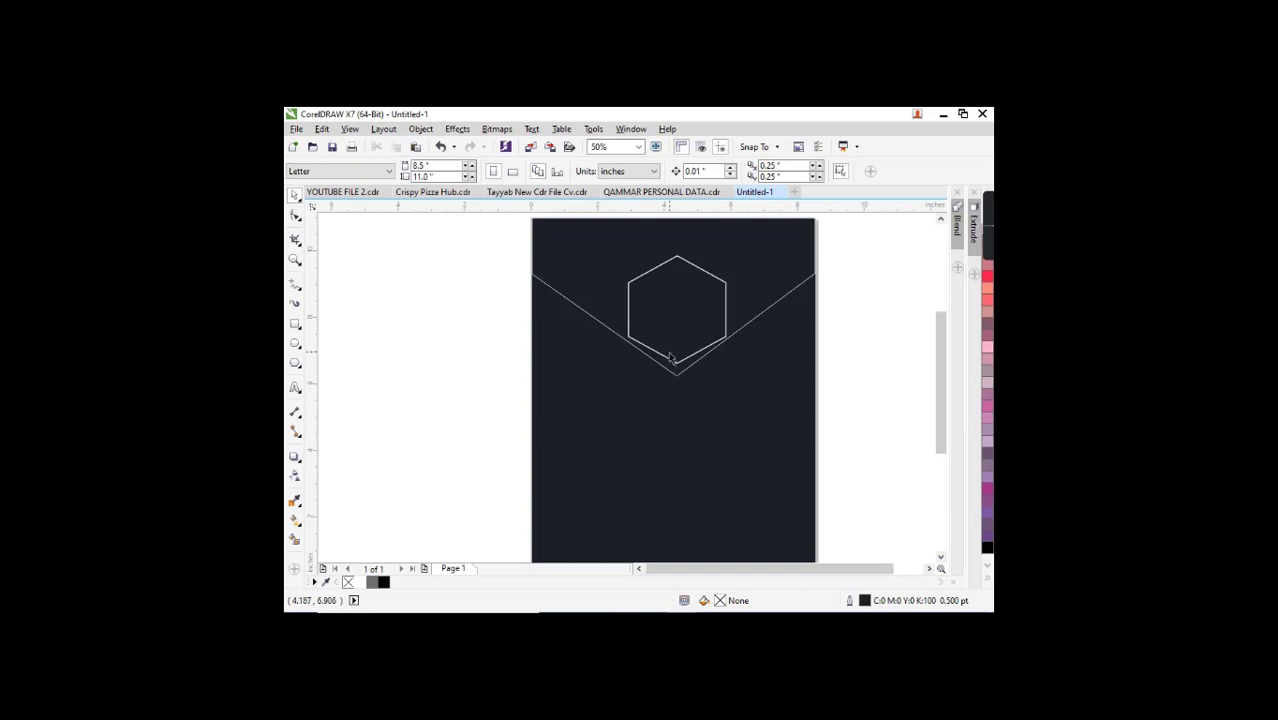
Lower the V-shaped panel's left and right side nodes to the same height, making its slanted edges shallower.
click(563, 281)
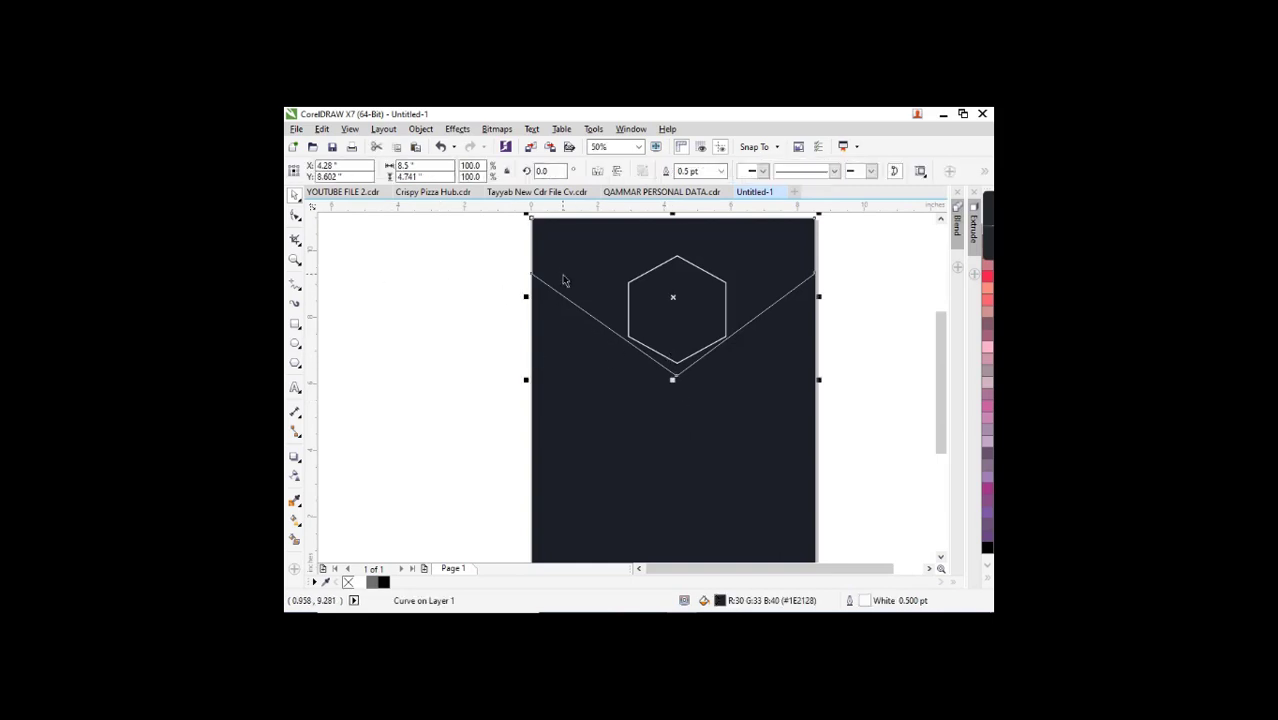
click(296, 216)
drag(500, 258, 537, 298)
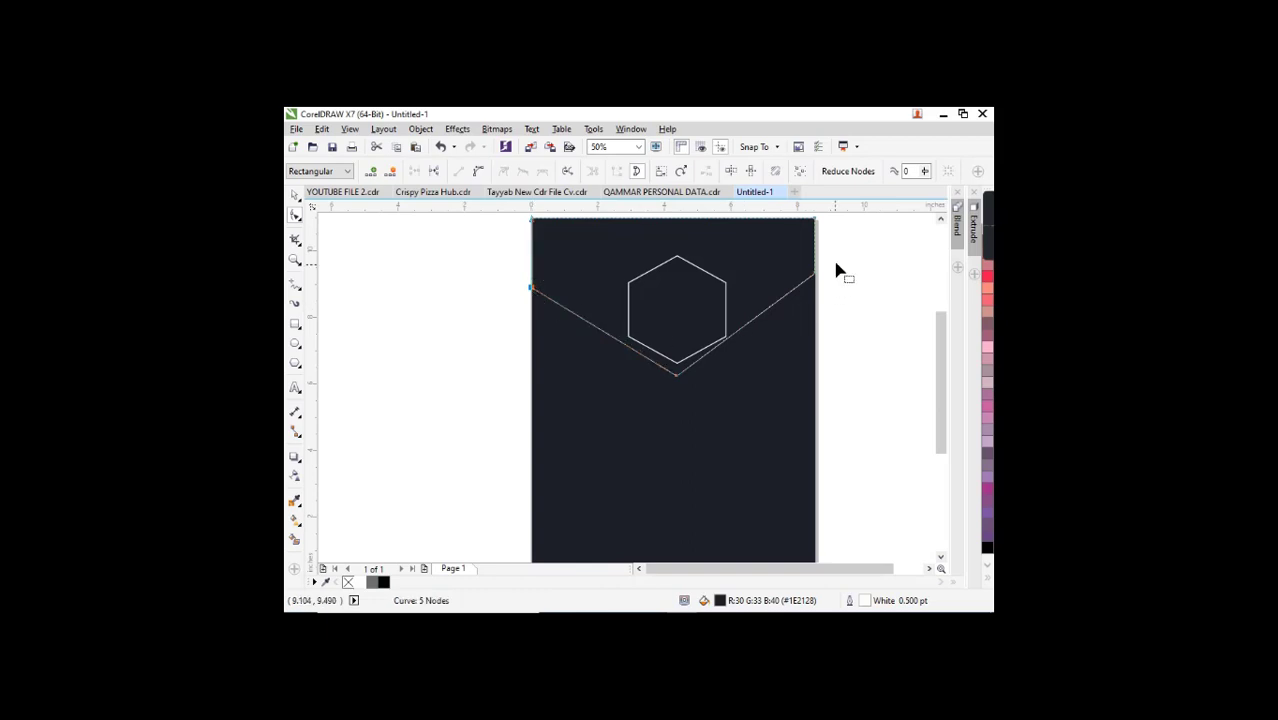
drag(838, 262, 803, 291)
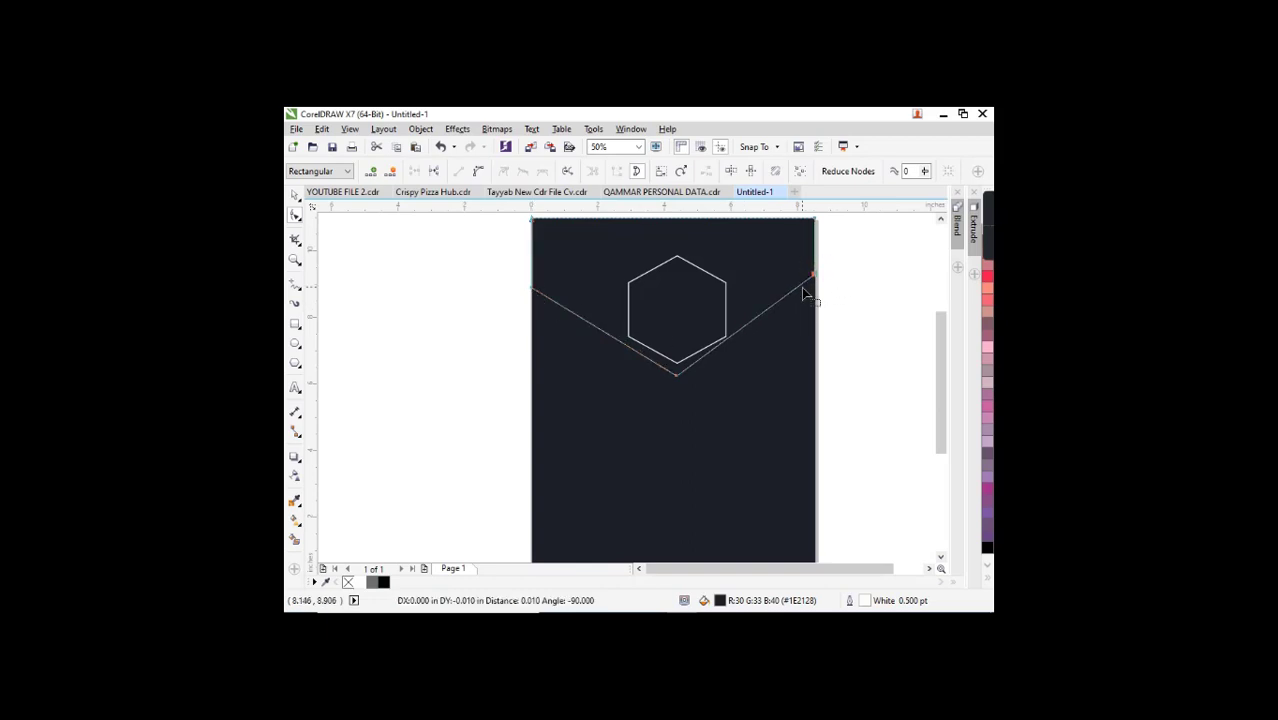
key(Down)
key(Down)
key(Down)
key(Down)
key(space)
click(904, 386)
Nudge the hexagon slightly to X 4.369, Y 8.179 inches, just above the panel's V tip.
click(645, 297)
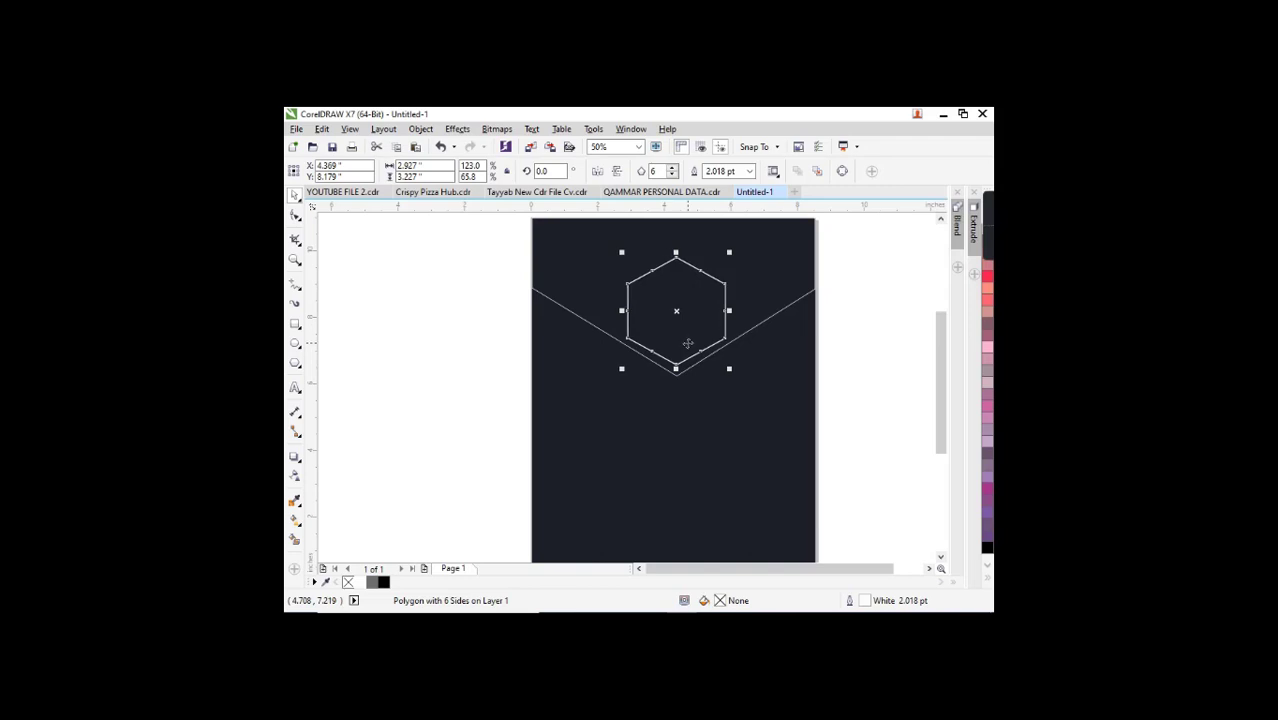
click(852, 397)
scroll(481, 346, down, 1)
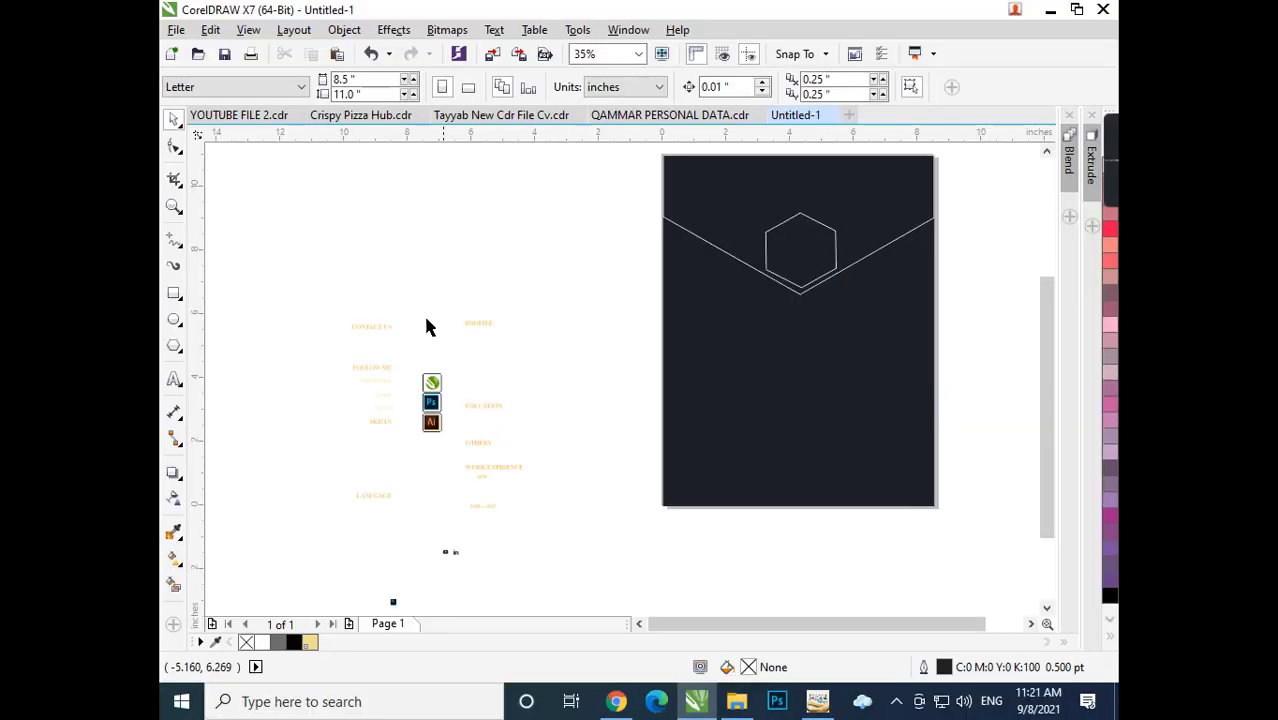
Move the white name text from the pasteboard onto the page, centered just below the V-shaped panel's tip.
click(372, 337)
click(438, 351)
click(436, 331)
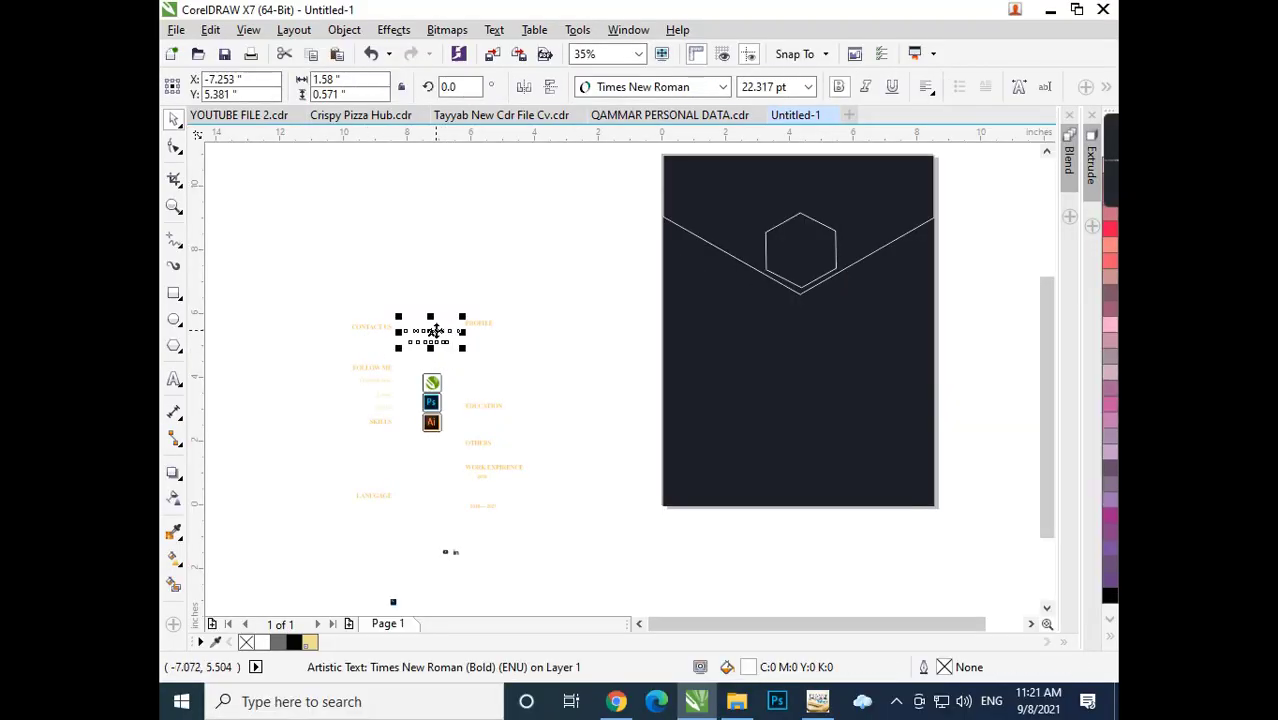
drag(436, 331, 806, 311)
click(572, 300)
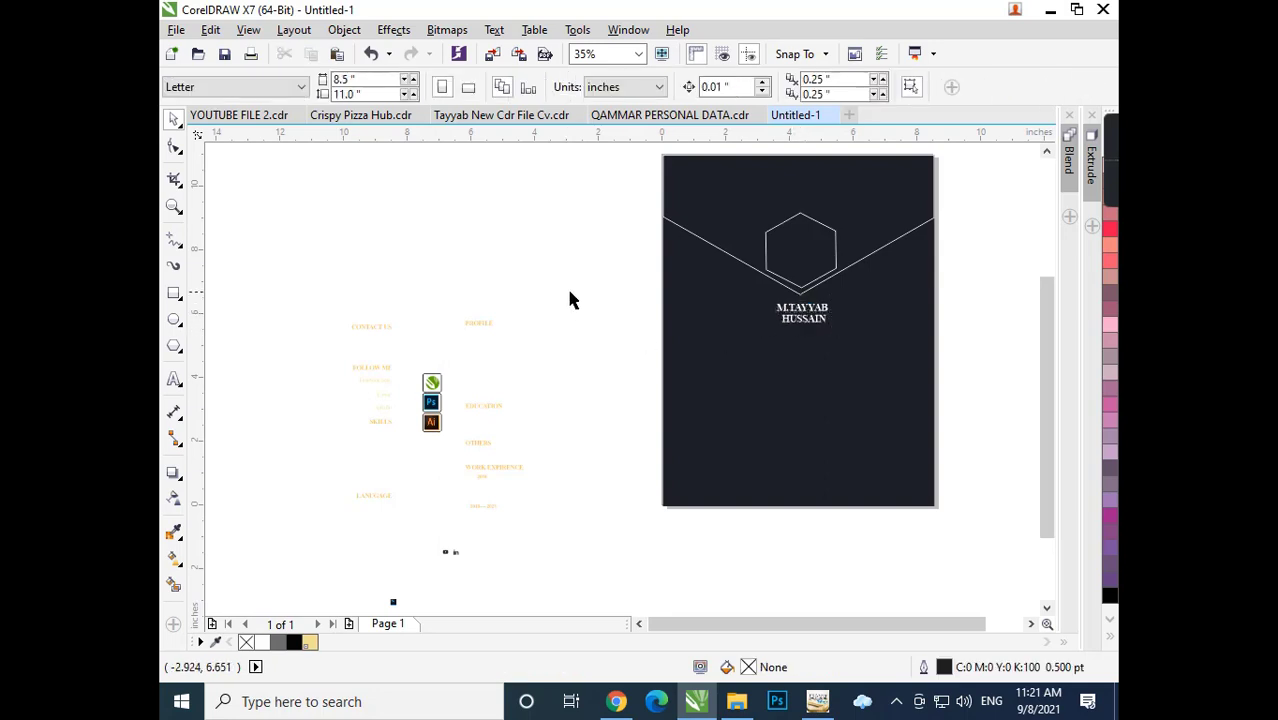
Move all the prepared text sections, software logos and social icons from the pasteboard onto the page below the header panel.
drag(582, 261, 311, 594)
drag(440, 441, 799, 388)
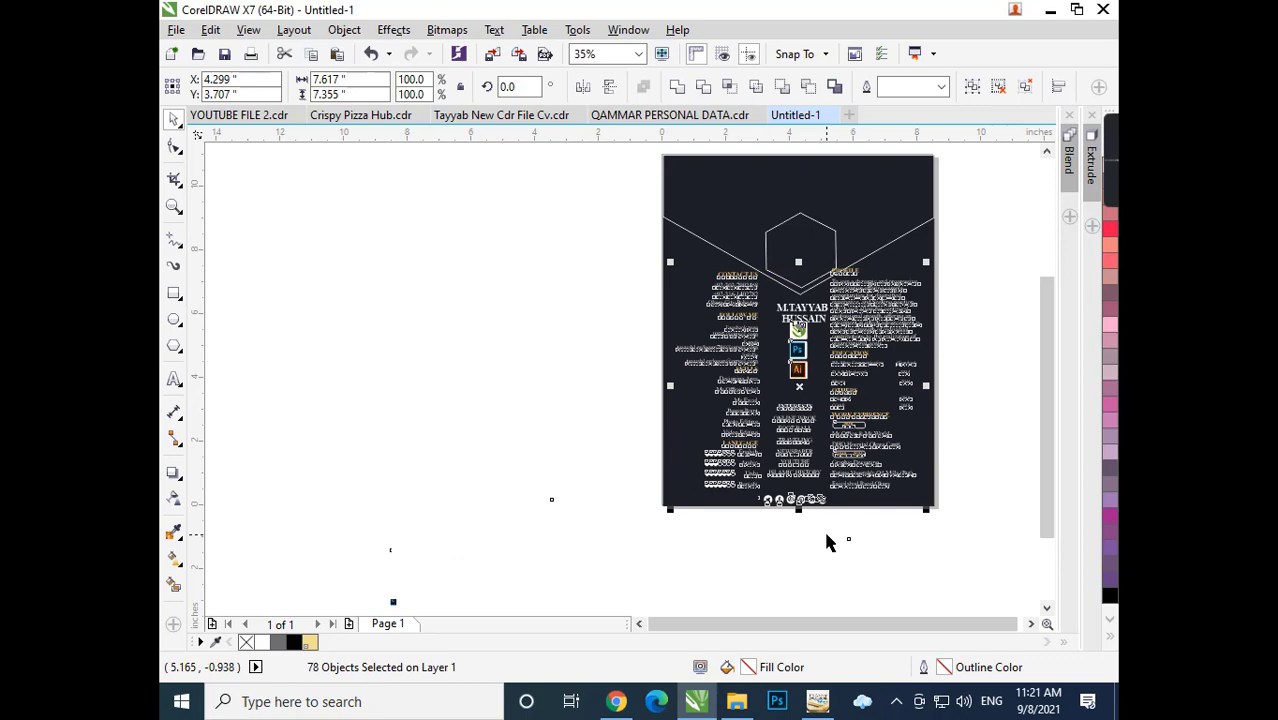
click(824, 574)
scroll(826, 330, up, 2)
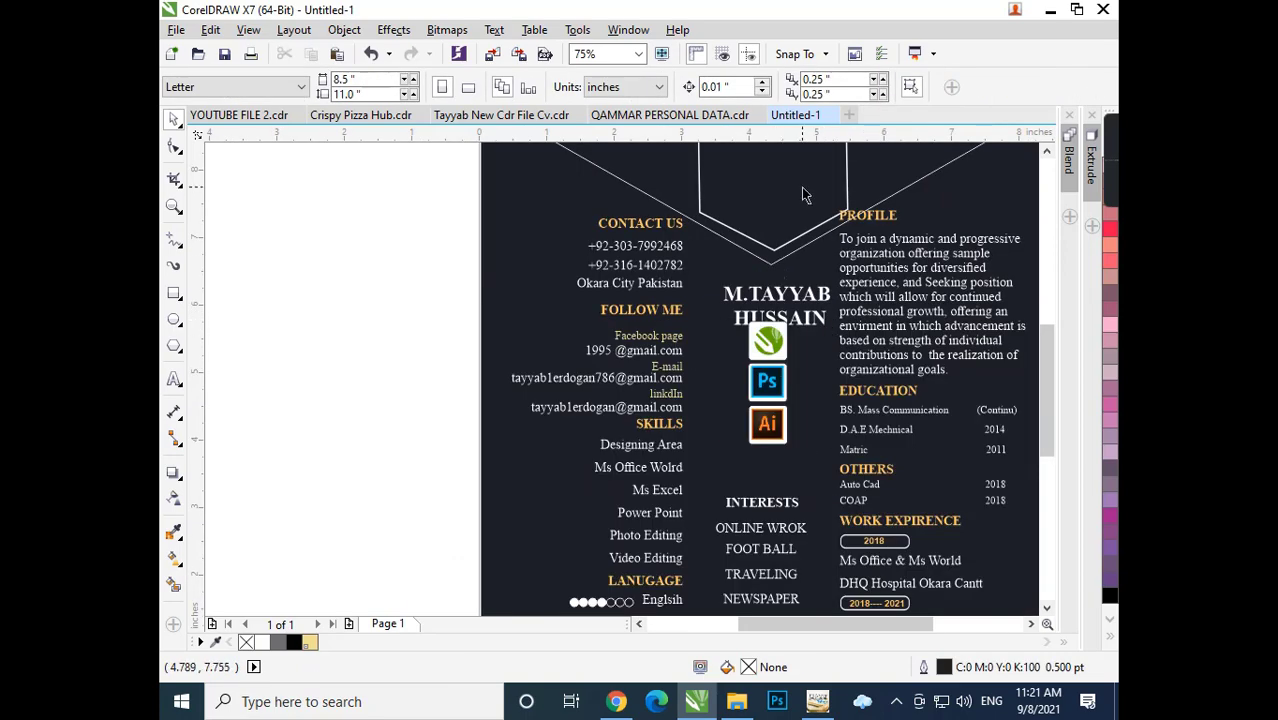
Delete the leftover large Photoshop logo bitmap from the pasteboard beside the page.
scroll(805, 194, down, 3)
mouse_move(496, 419)
mouse_down()
mouse_move(460, 492)
mouse_move(317, 597)
mouse_move(477, 411)
mouse_up()
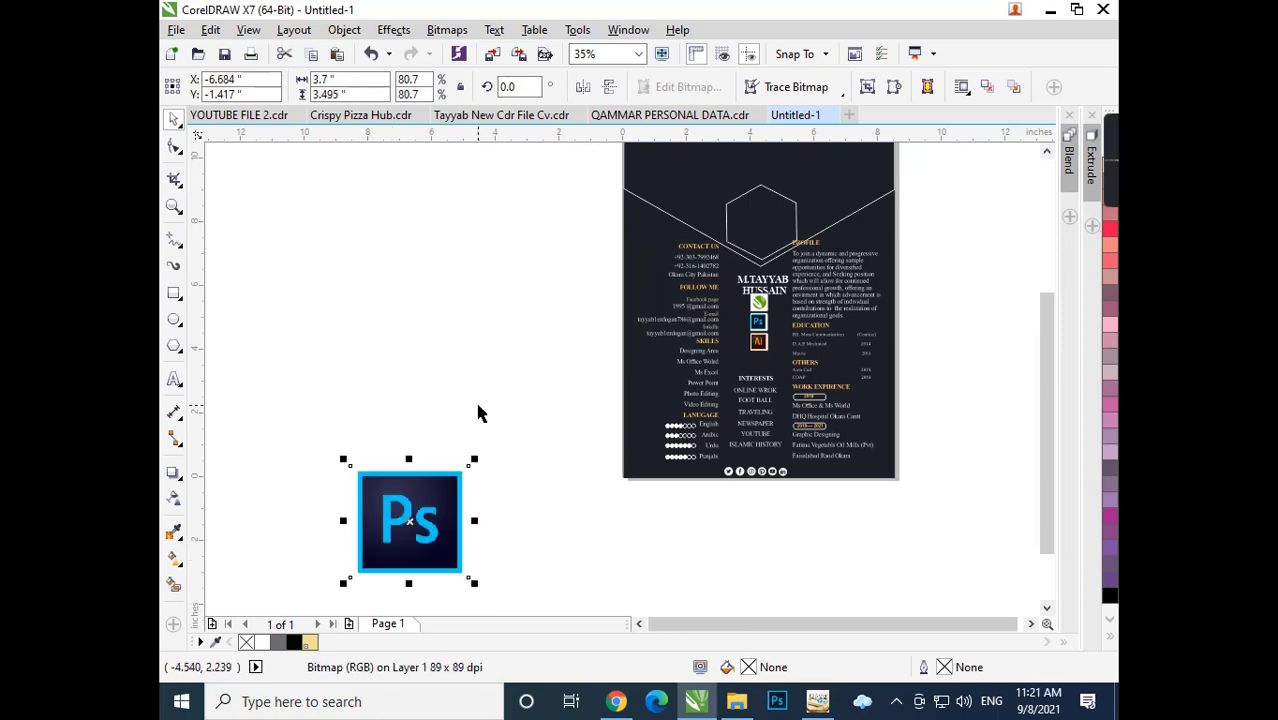
key(Delete)
scroll(680, 370, up, 3)
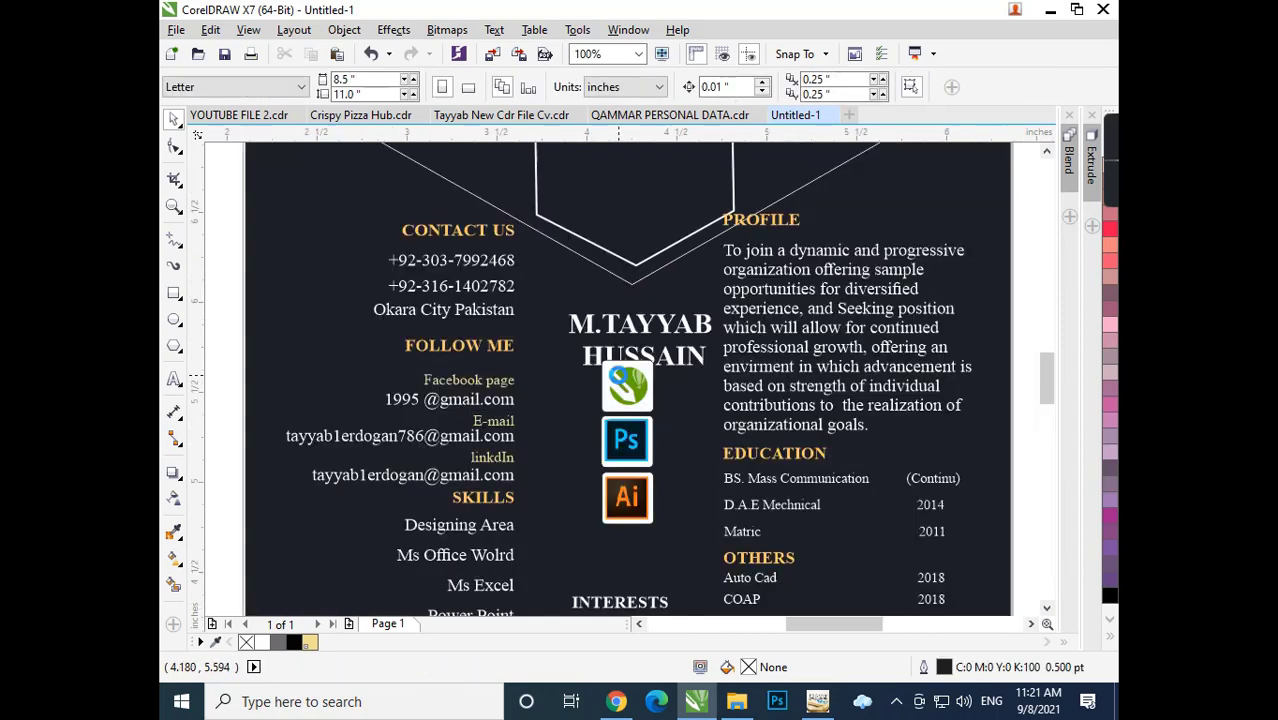
scroll(716, 320, down, 2)
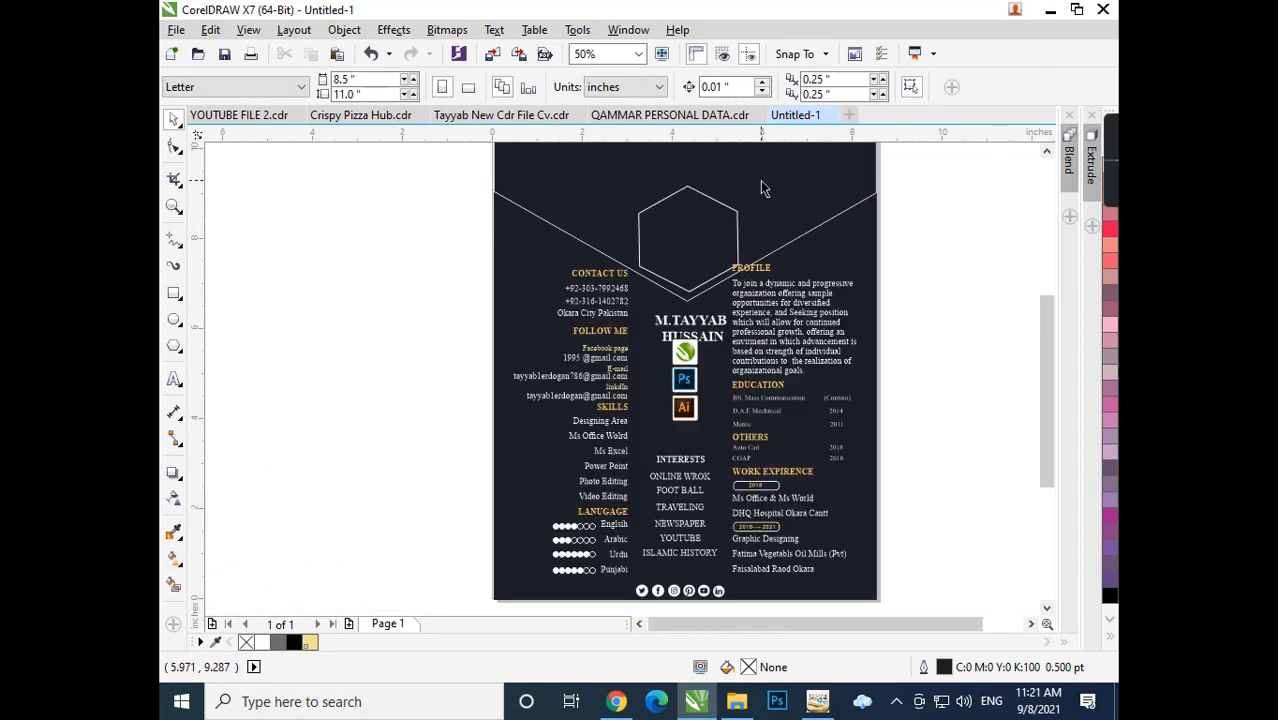
scroll(690, 311, down, 1)
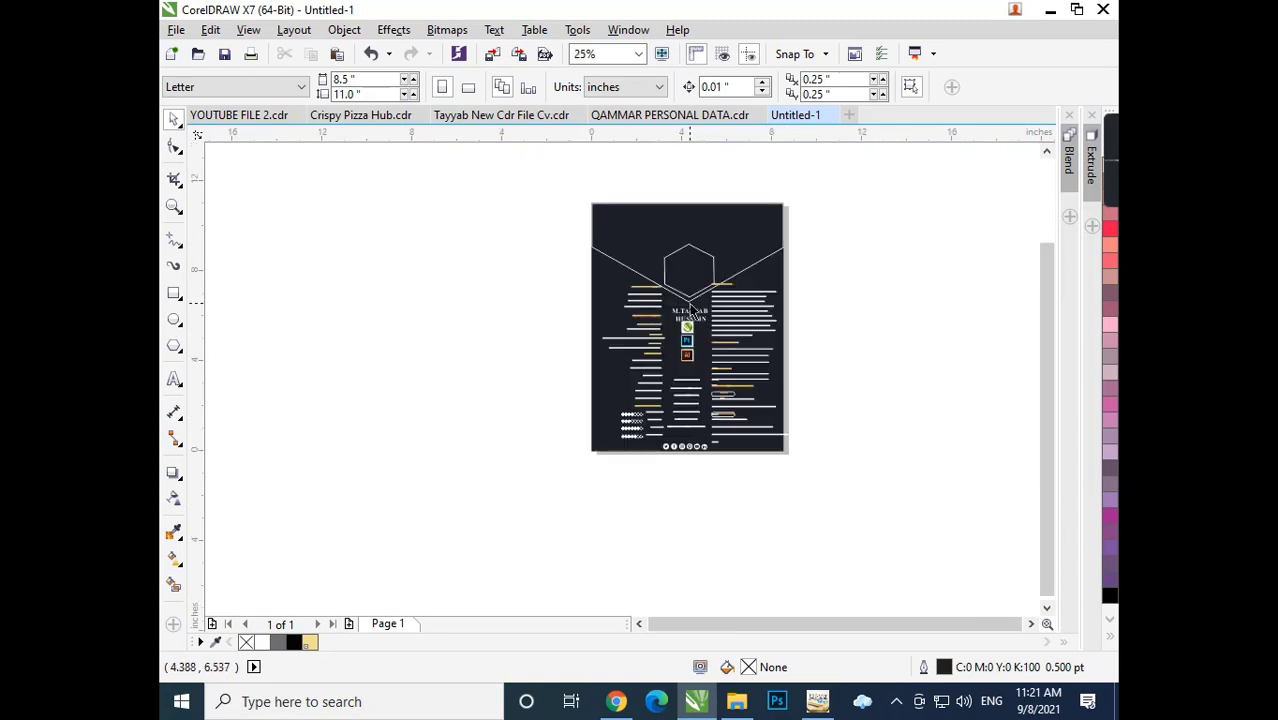
Move the hexagon up to about Y 8.44 inches, away from the panel's V tip.
scroll(686, 254, up, 1)
click(687, 250)
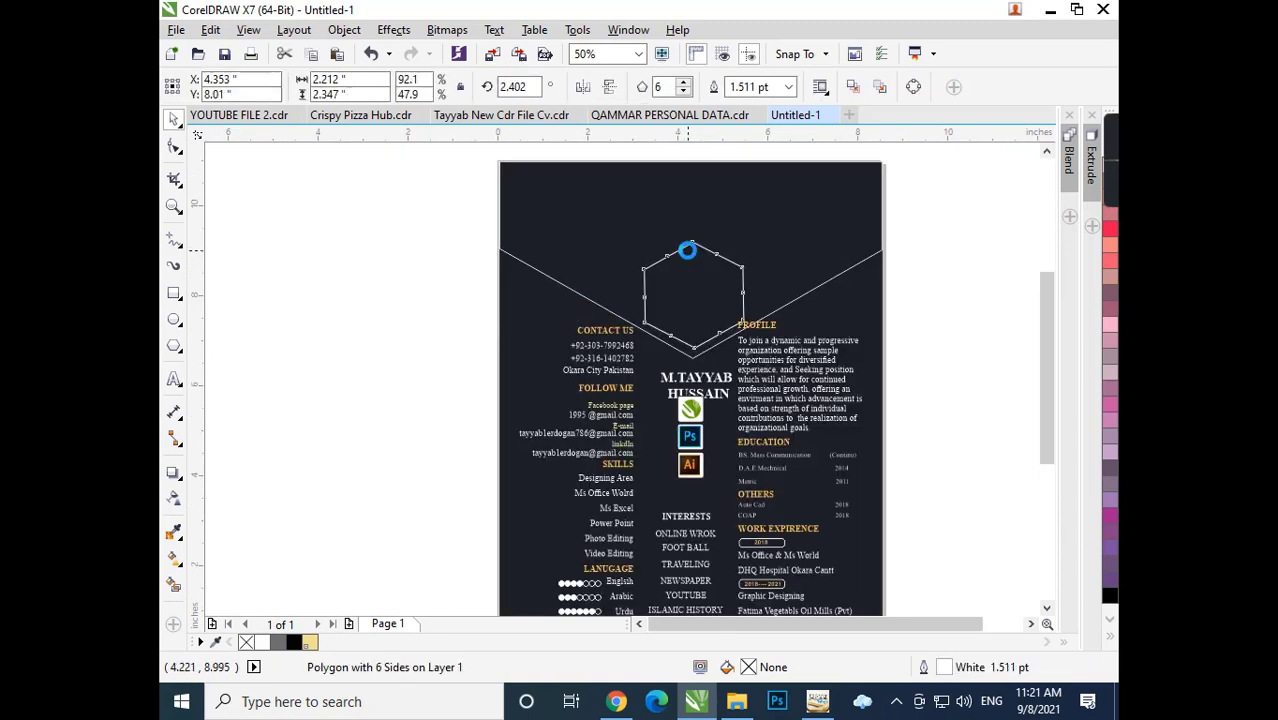
drag(687, 250, 687, 230)
Shorten the V-shaped panel slightly from its bottom edge so its tip sits closer under the hexagon.
click(705, 350)
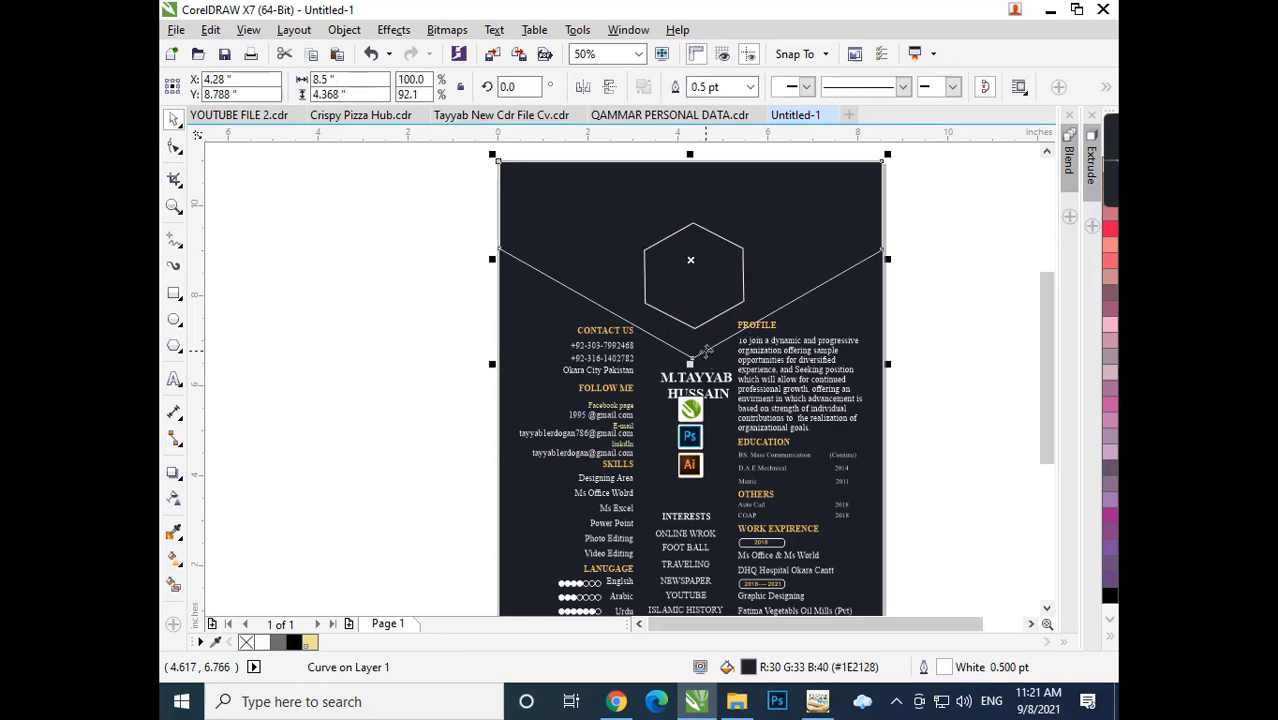
mouse_move(690, 362)
mouse_down()
mouse_move(689, 341)
mouse_move(678, 371)
mouse_move(693, 366)
mouse_up()
scroll(692, 343, up, 1)
scroll(688, 360, down, 1)
Scale the hexagon down to about 2.026 by 2.15 inches and center it above the V tip near X 4.34, Y 8.30 inches.
click(700, 300)
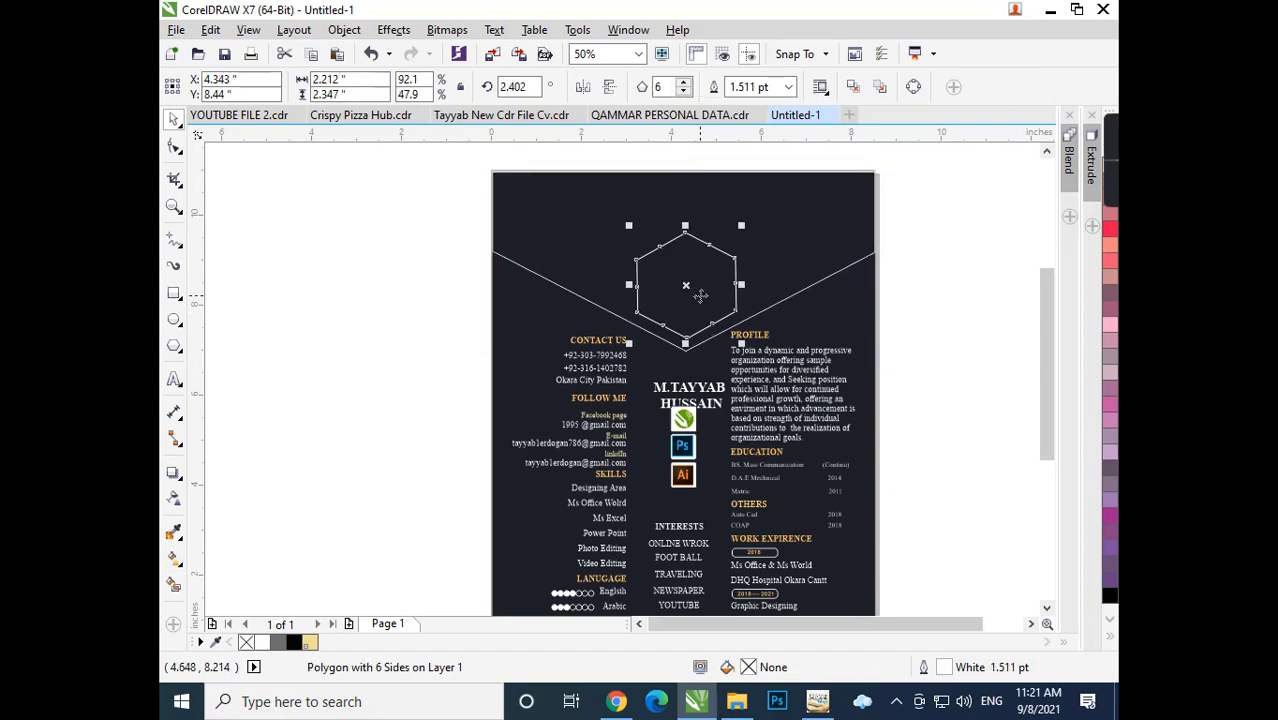
click(747, 228)
click(727, 238)
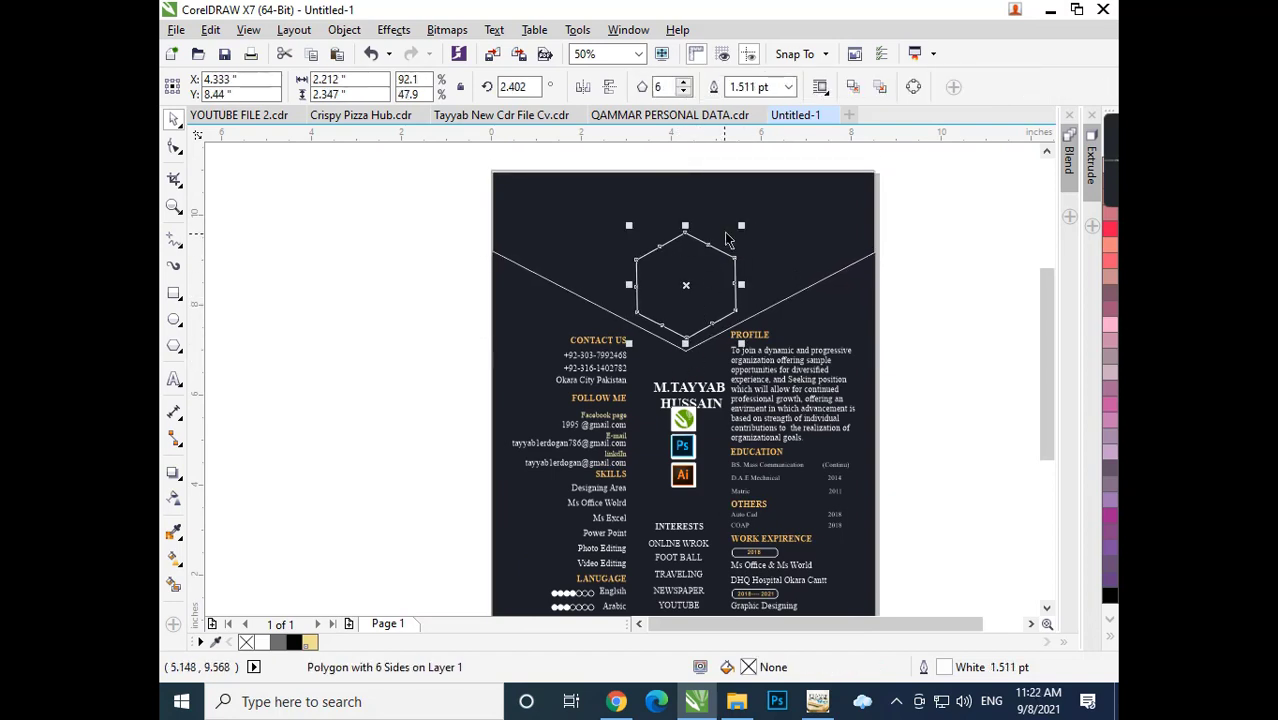
drag(741, 224, 734, 237)
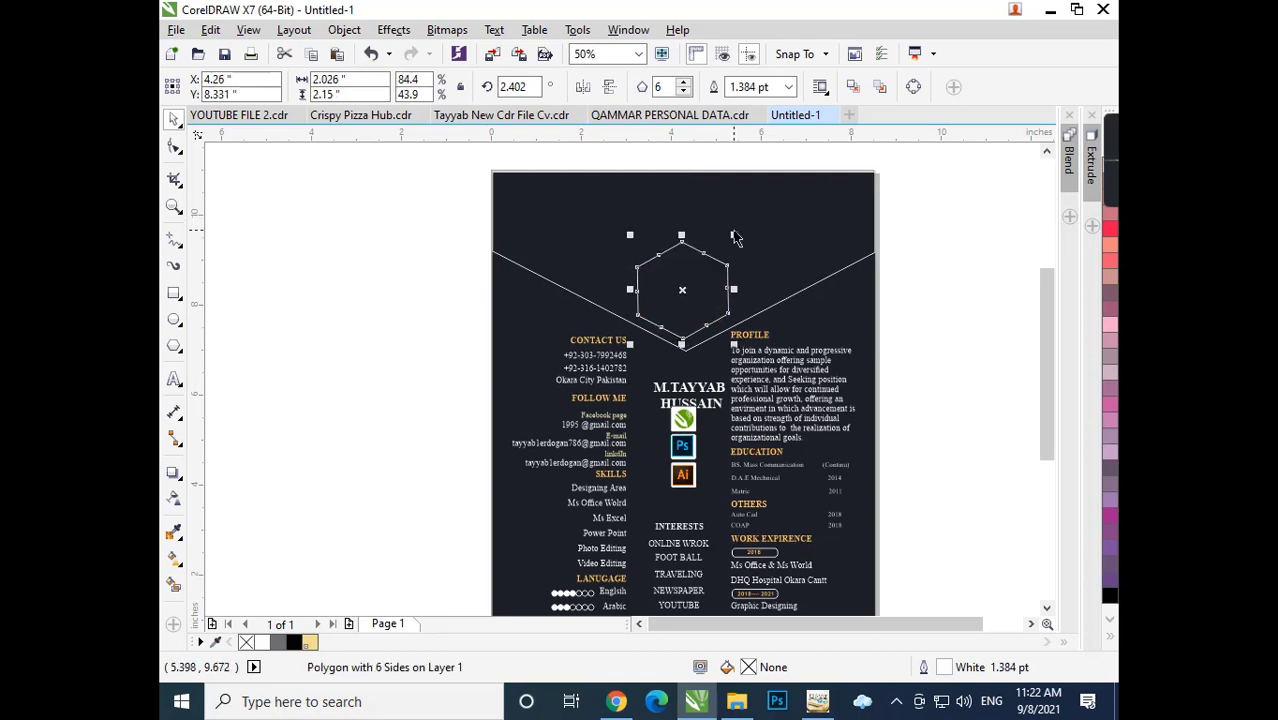
key(Right)
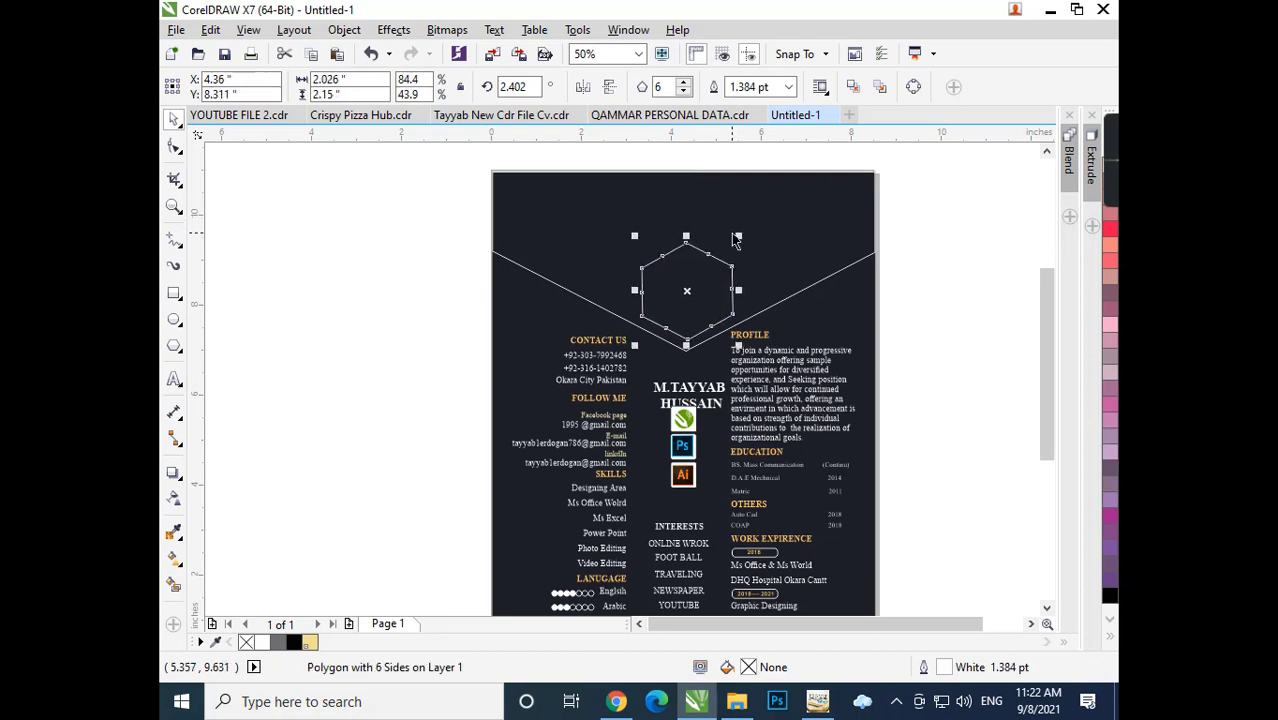
click(912, 328)
Nudge all the CV text, logos and icons below the header panel slightly downward together.
scroll(826, 392, up, 2)
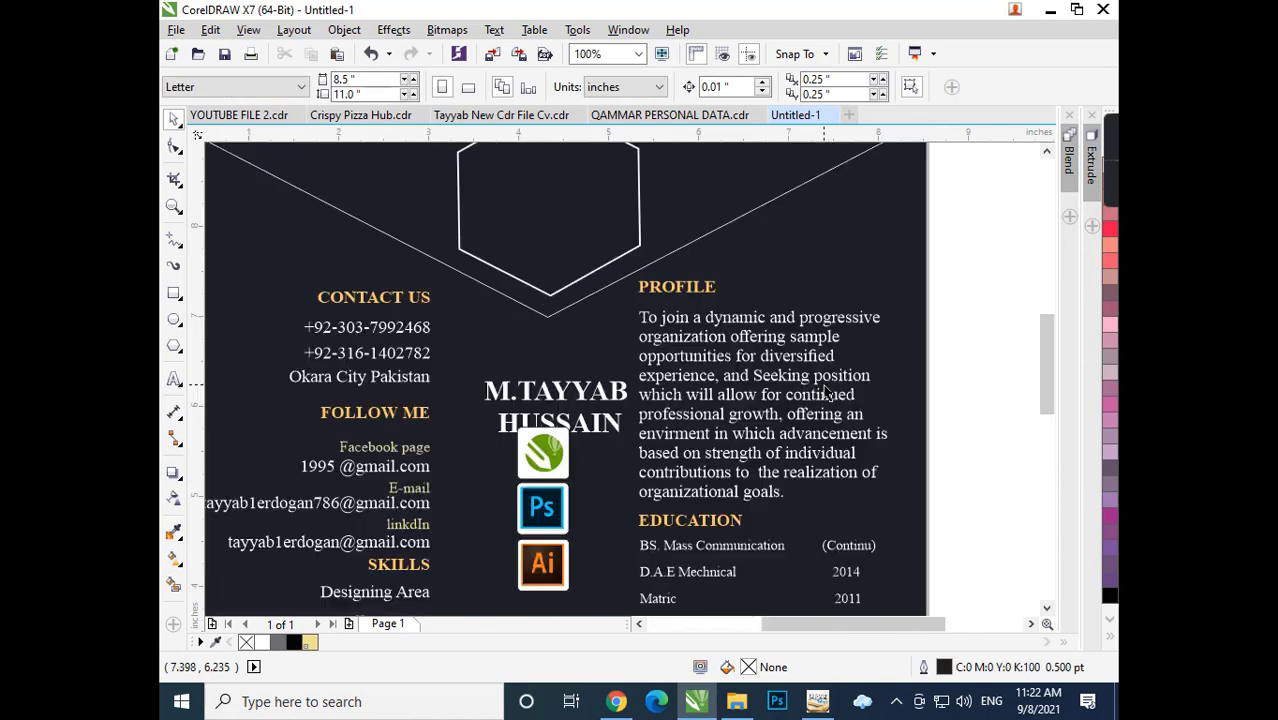
scroll(820, 312, down, 2)
scroll(794, 310, down, 2)
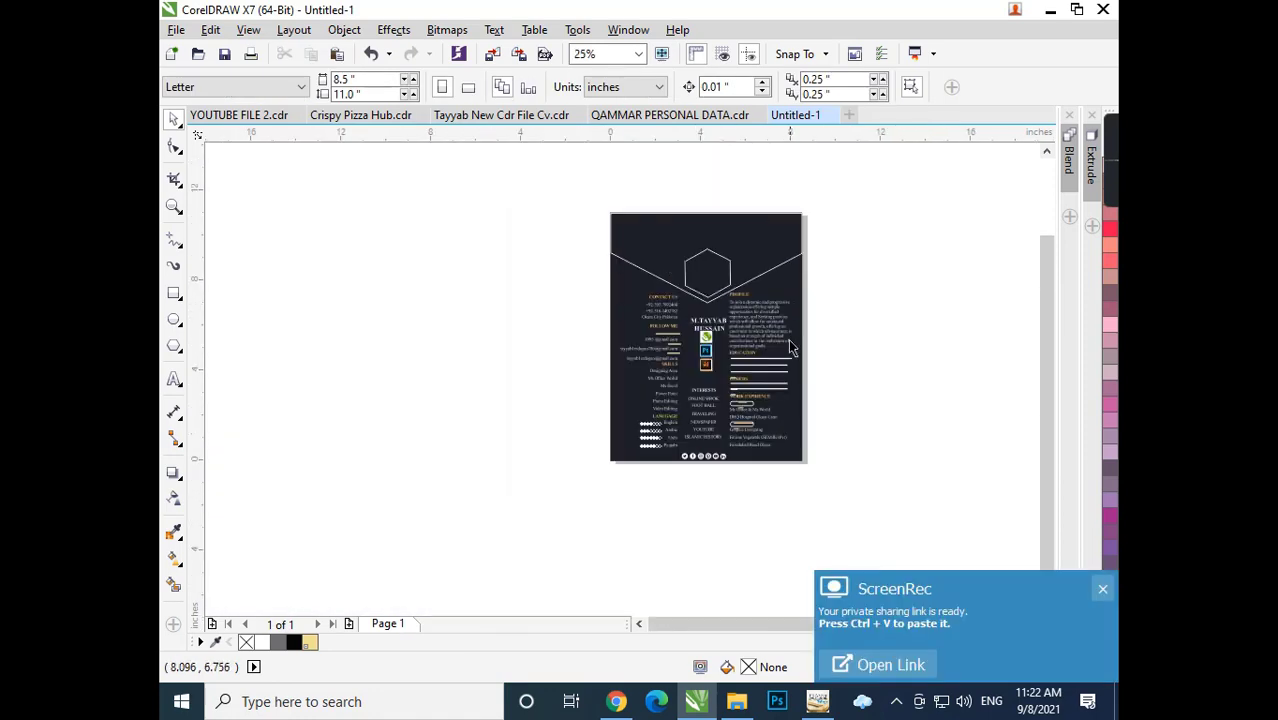
drag(807, 519, 573, 285)
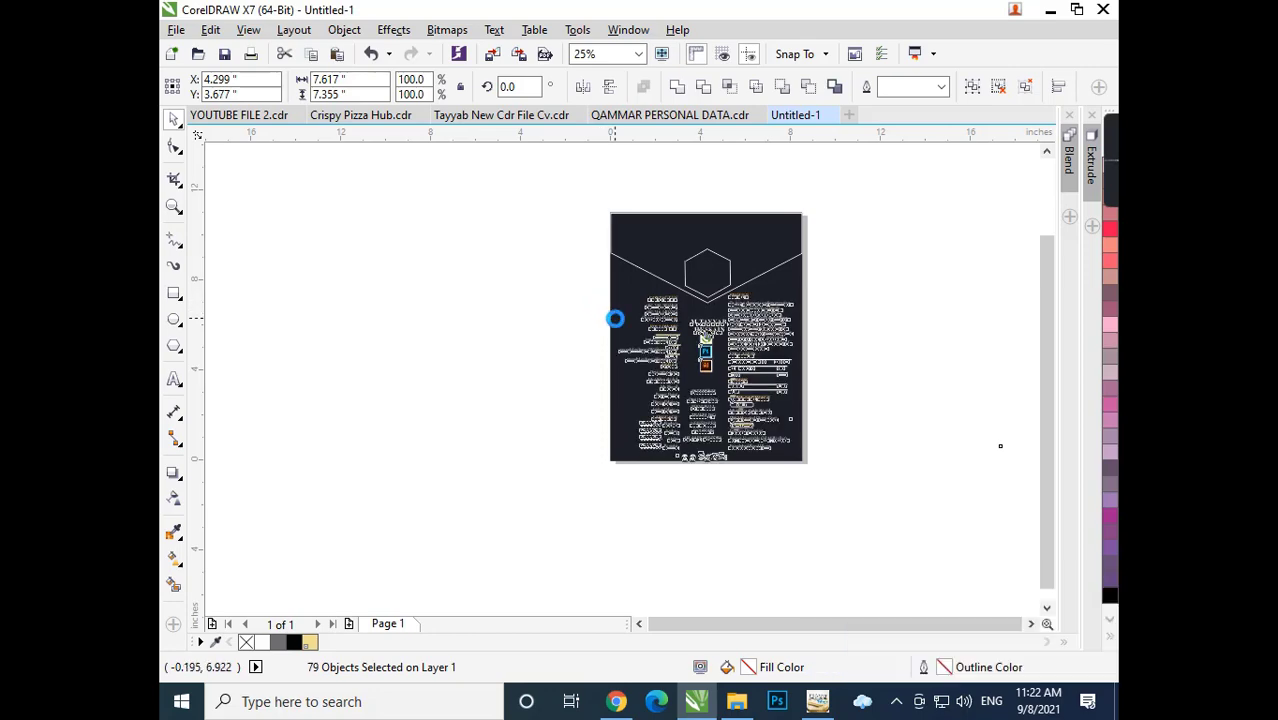
click(698, 476)
Nudge the row of social media icons slightly up from the page's bottom edge.
scroll(698, 476, up, 4)
drag(827, 500, 522, 394)
click(672, 483)
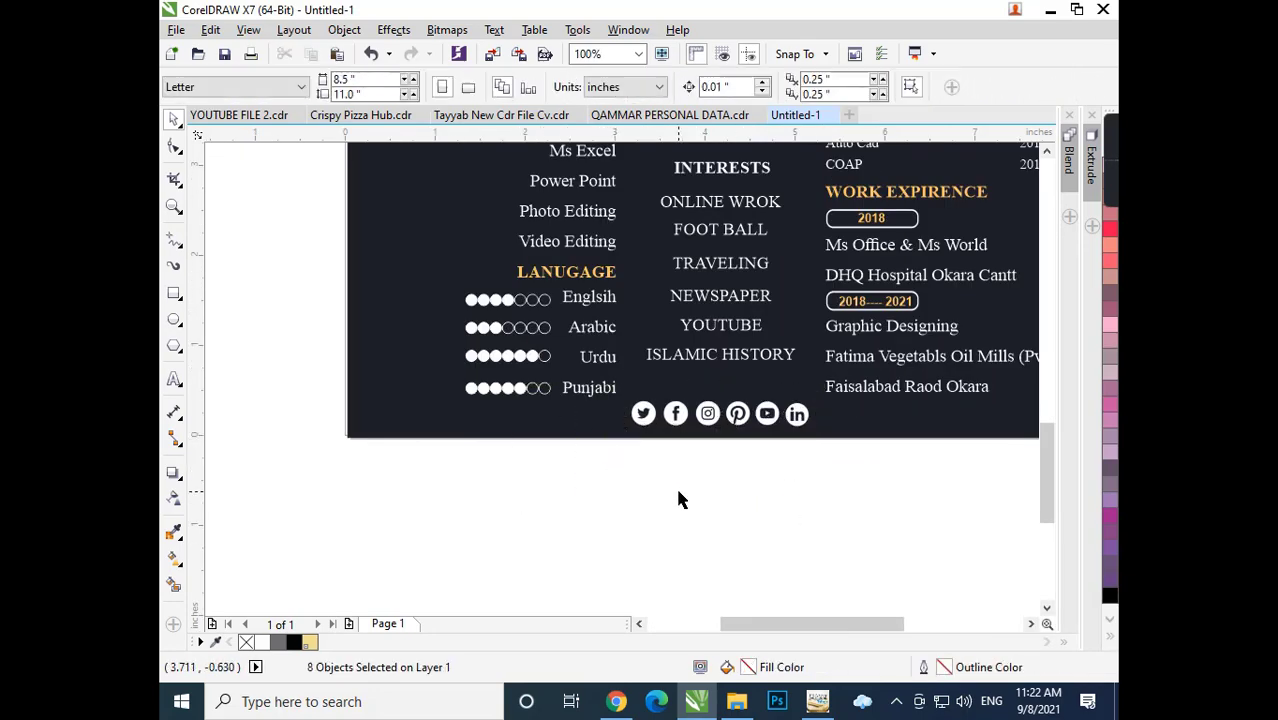
scroll(667, 509, down, 3)
click(605, 251)
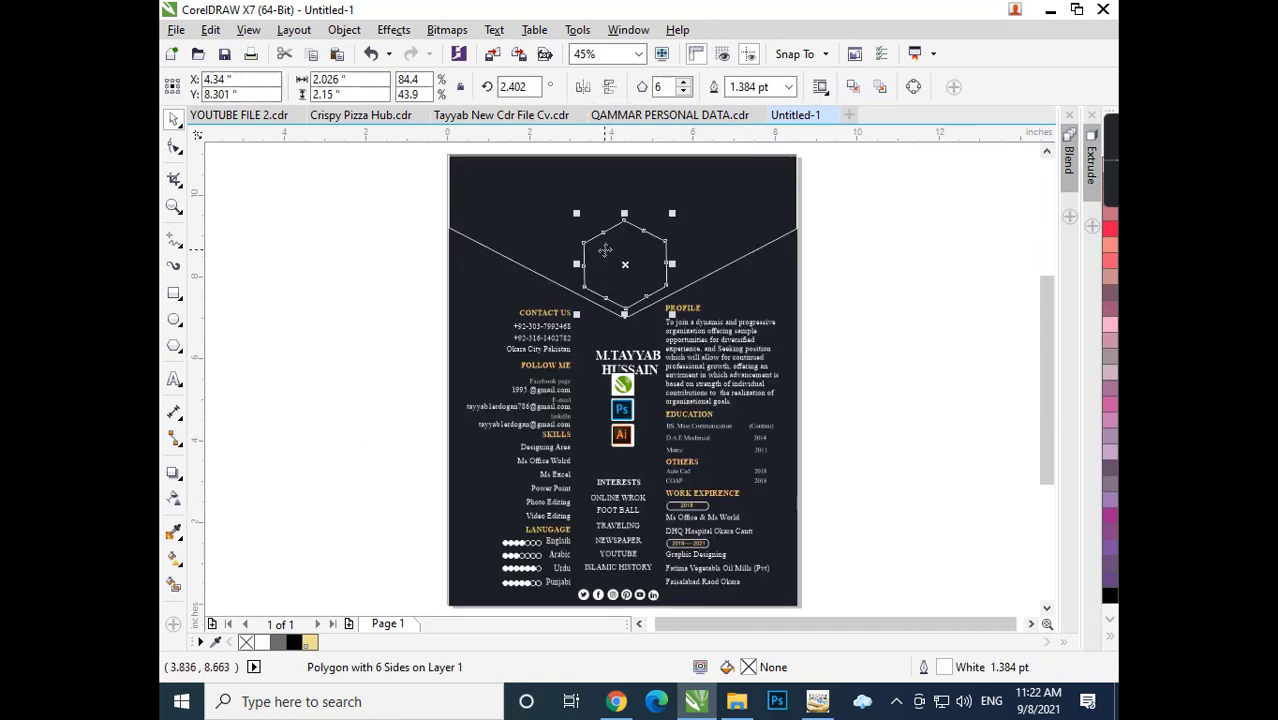
click(878, 327)
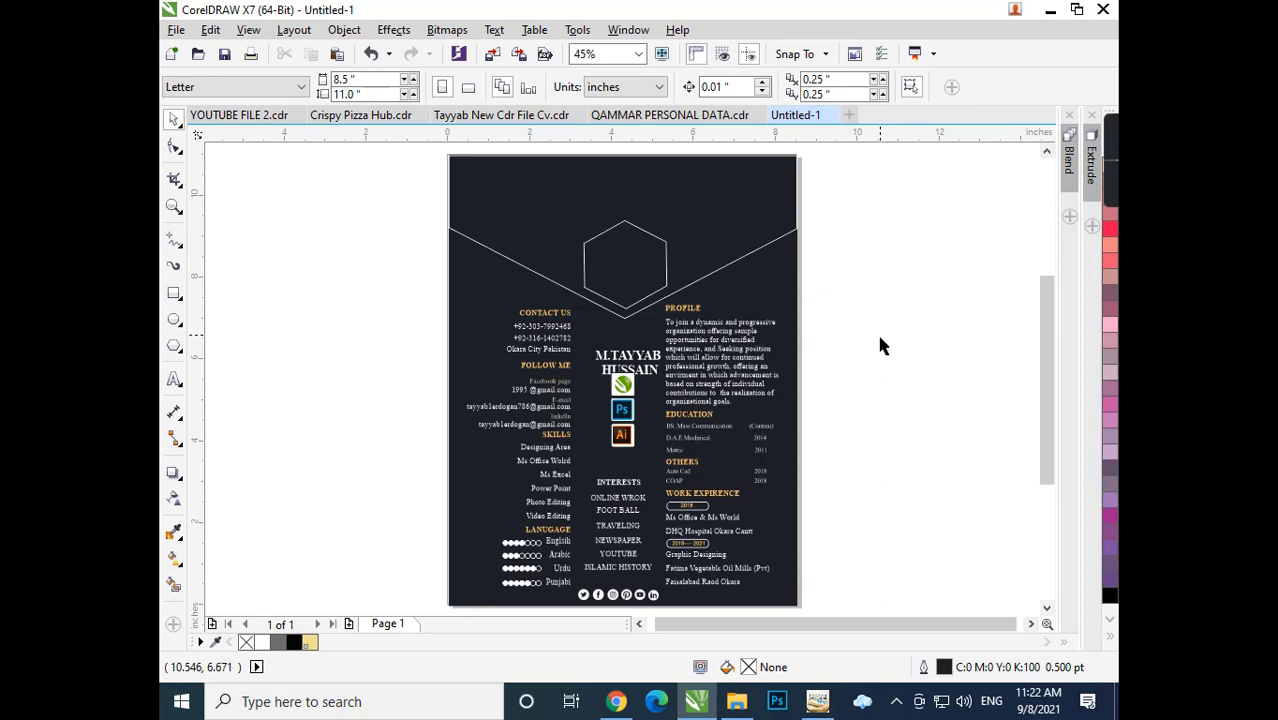
Nudge the name text up to X 4.415, Y 6.54 inches, clear of the software logos, and clear the selection.
scroll(627, 370, up, 3)
drag(725, 318, 557, 401)
key(Up)
key(Up)
key(Up)
key(Up)
key(Up)
key(Up)
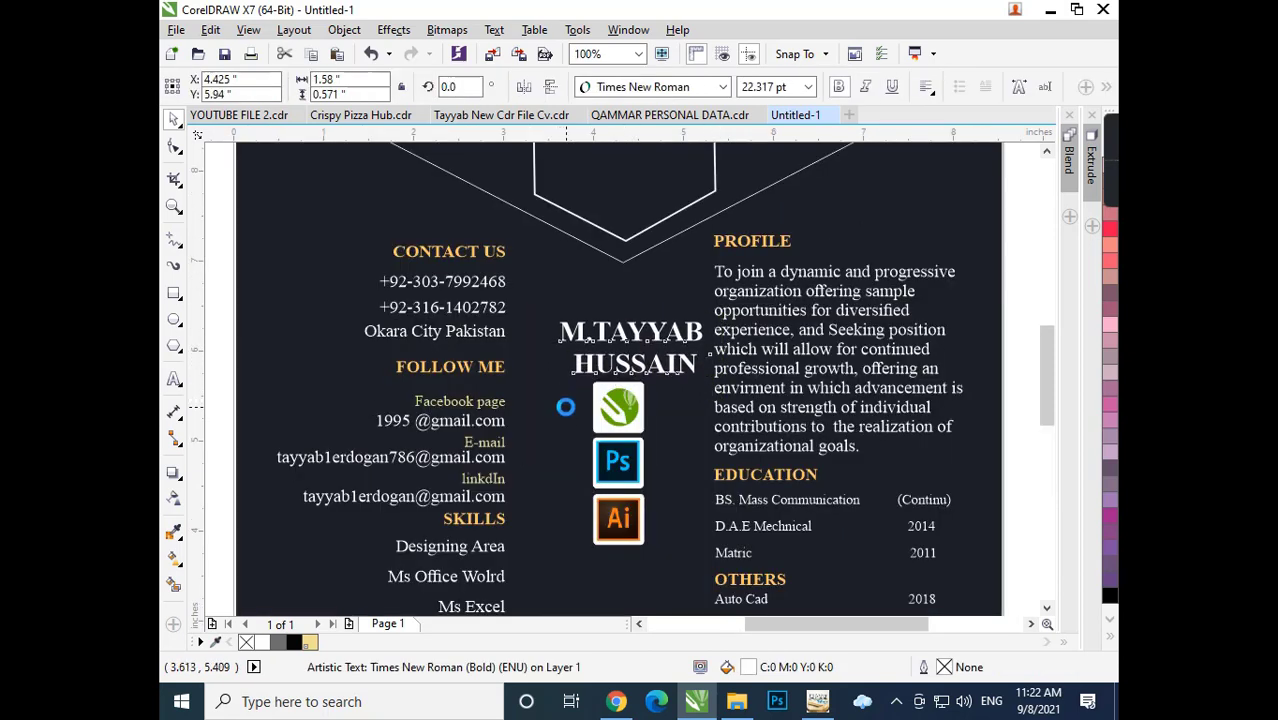
key(Up)
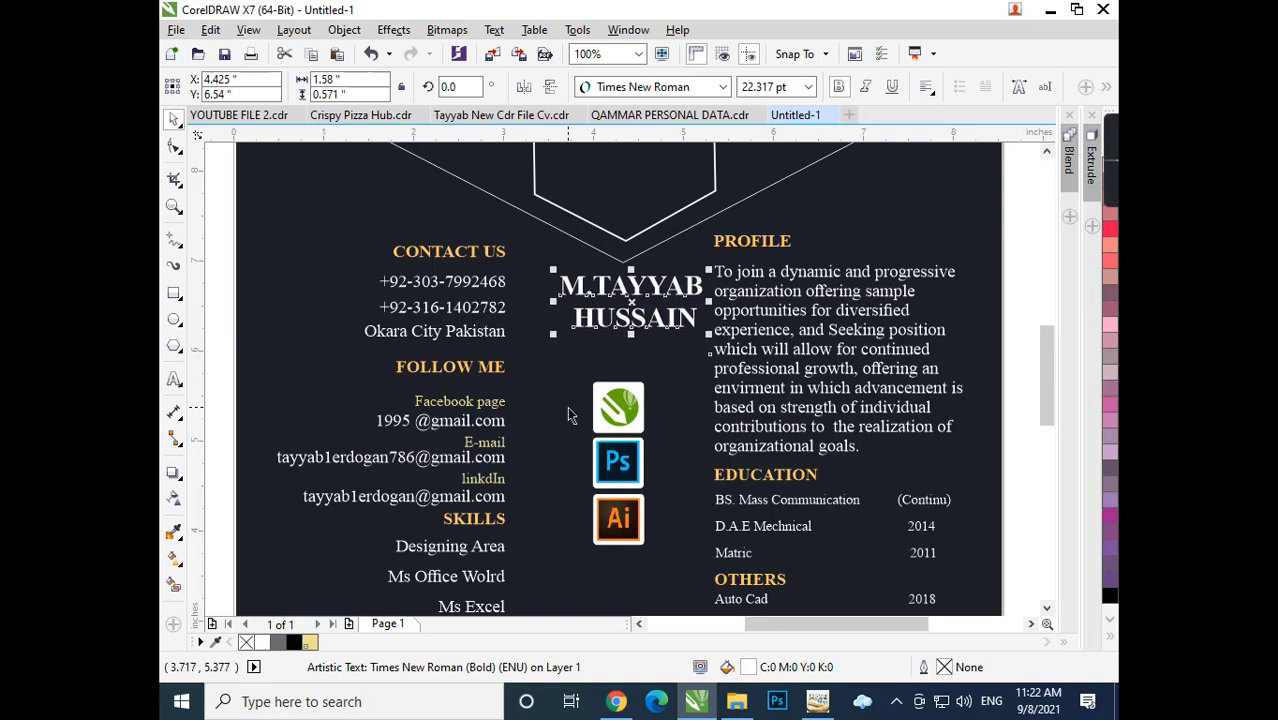
scroll(573, 350, down, 2)
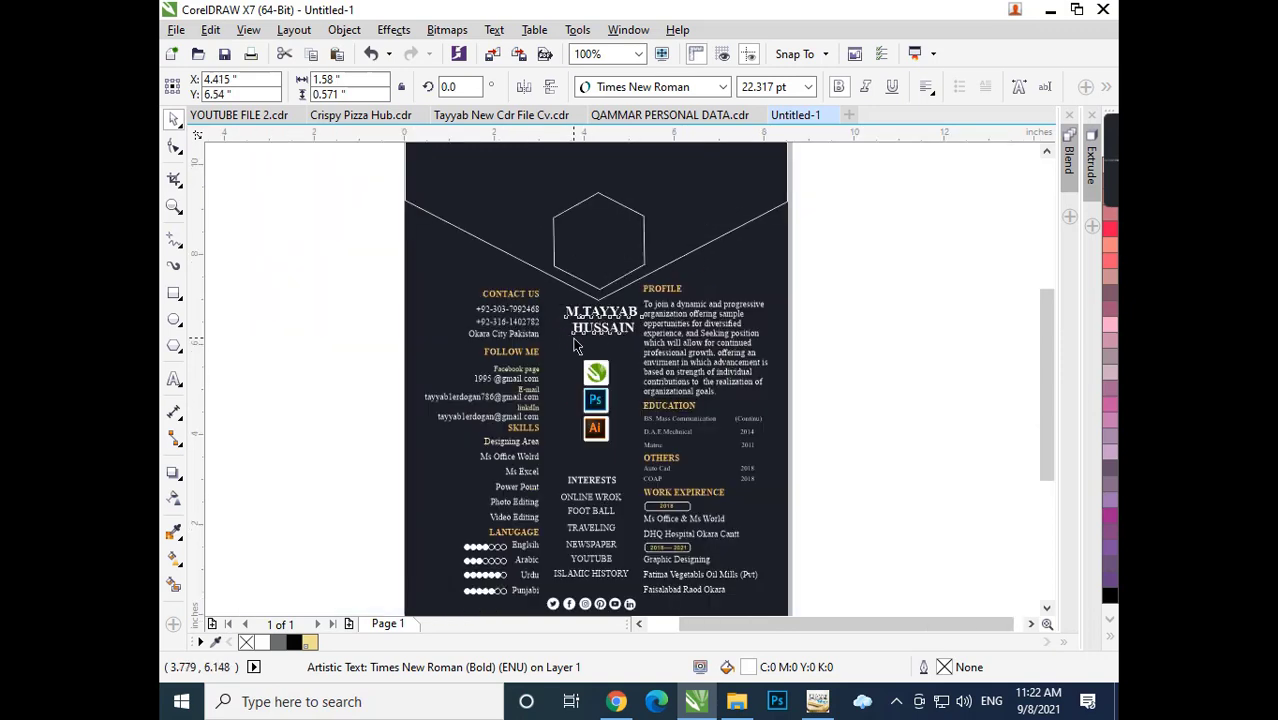
click(847, 267)
Add a vertical guideline at about X 5.384 inches and nudge the Profile-to-Work Experience text column so its left edge meets it.
drag(812, 332, 640, 598)
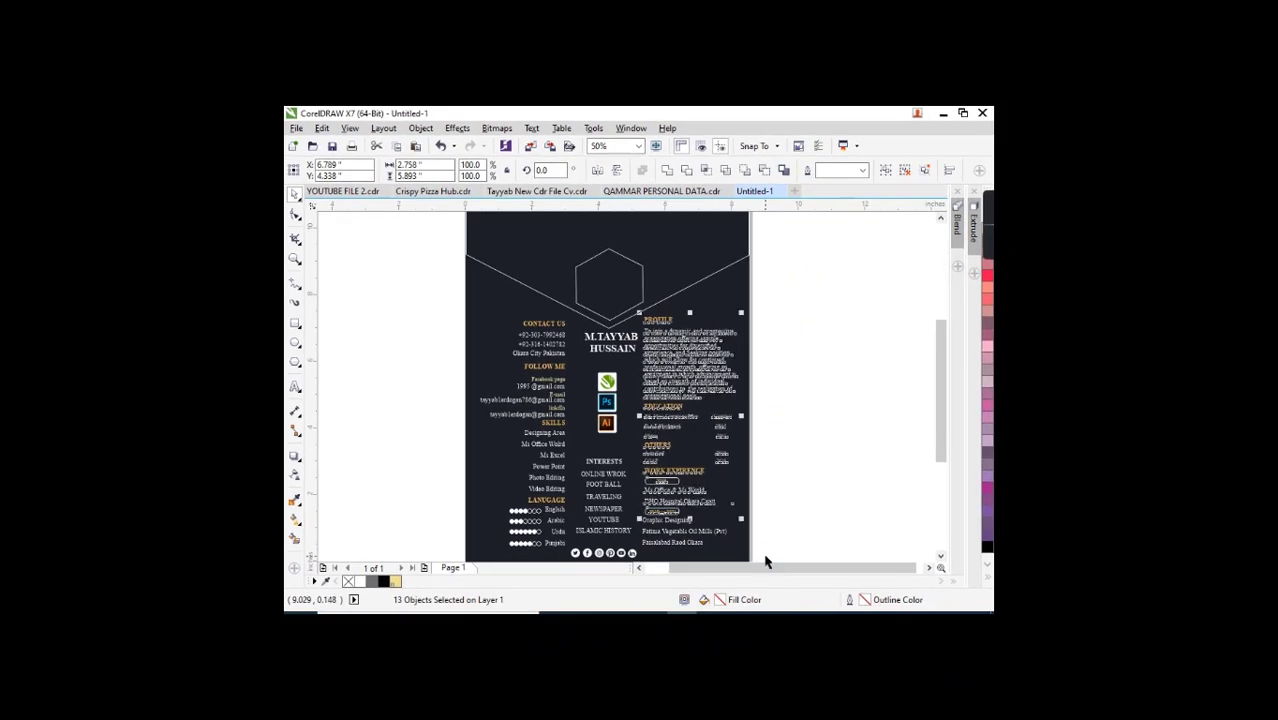
key(Left)
key(Left)
key(Left)
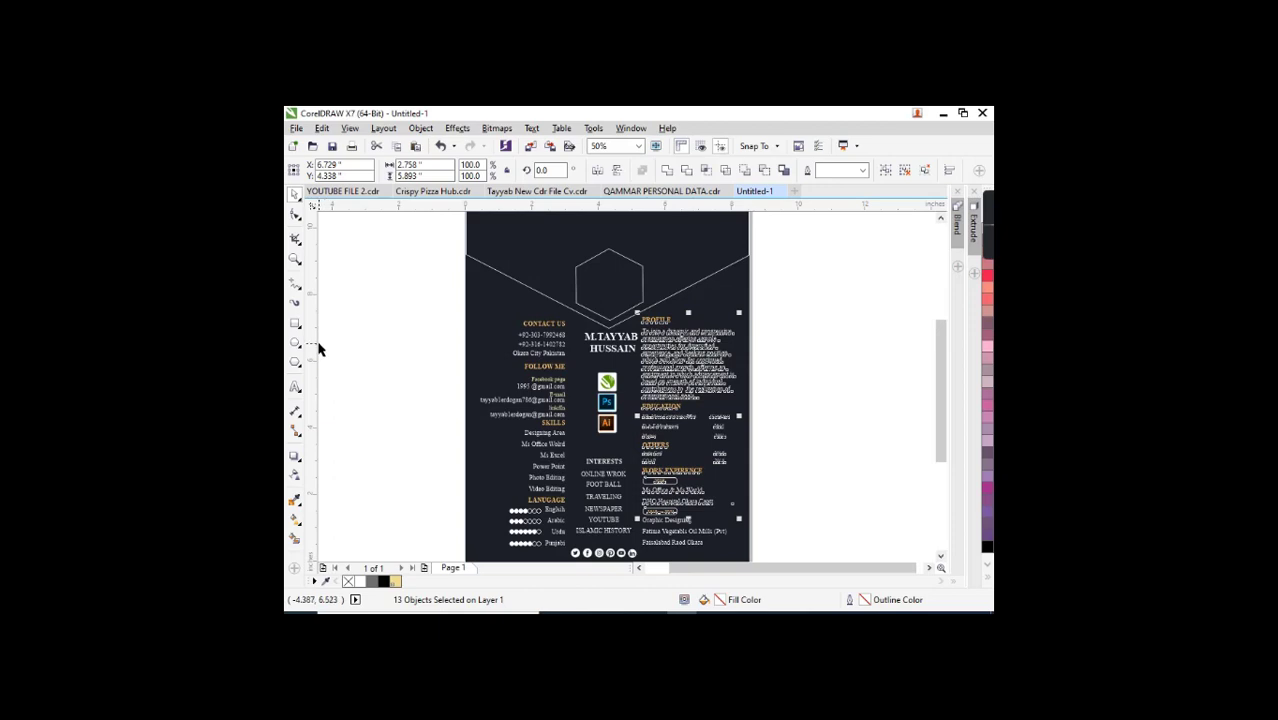
drag(318, 347, 645, 418)
drag(818, 296, 639, 554)
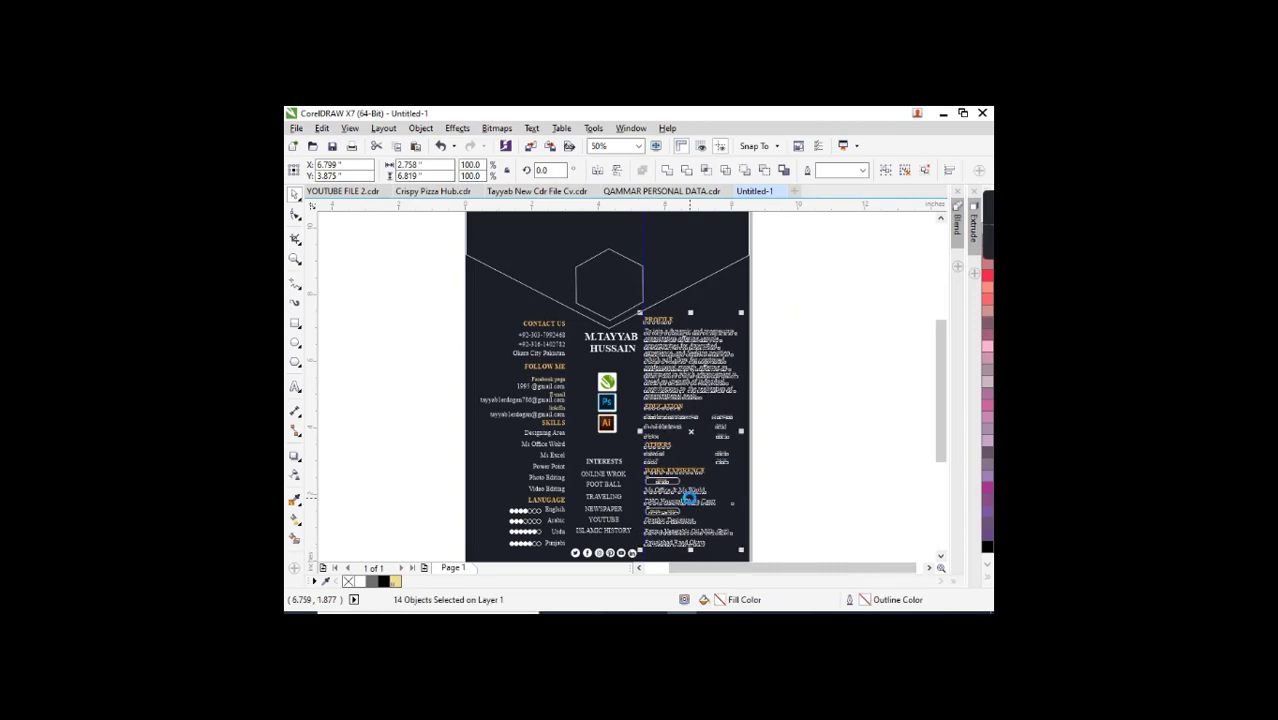
Copy the vertical guideline to X 3.009 inches and enlarge the hexagon to about 2.24 by 2.377 inches between both guidelines.
click(641, 284)
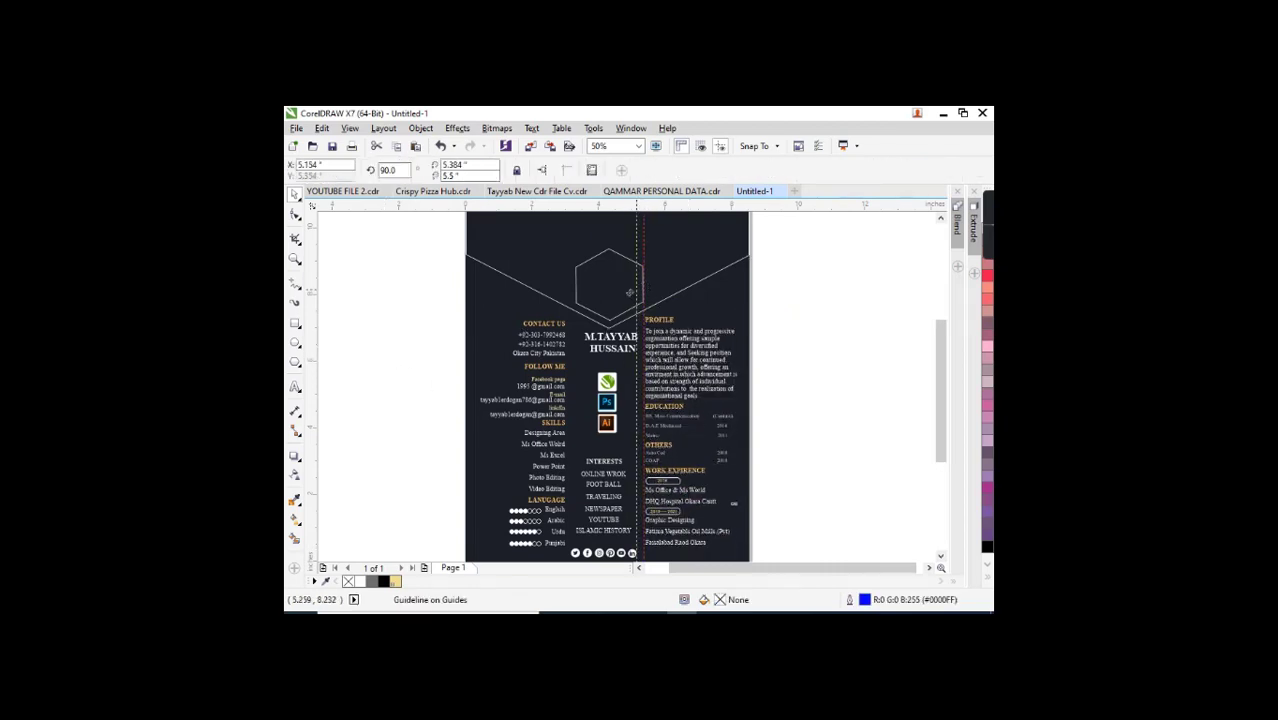
drag(632, 292, 565, 312)
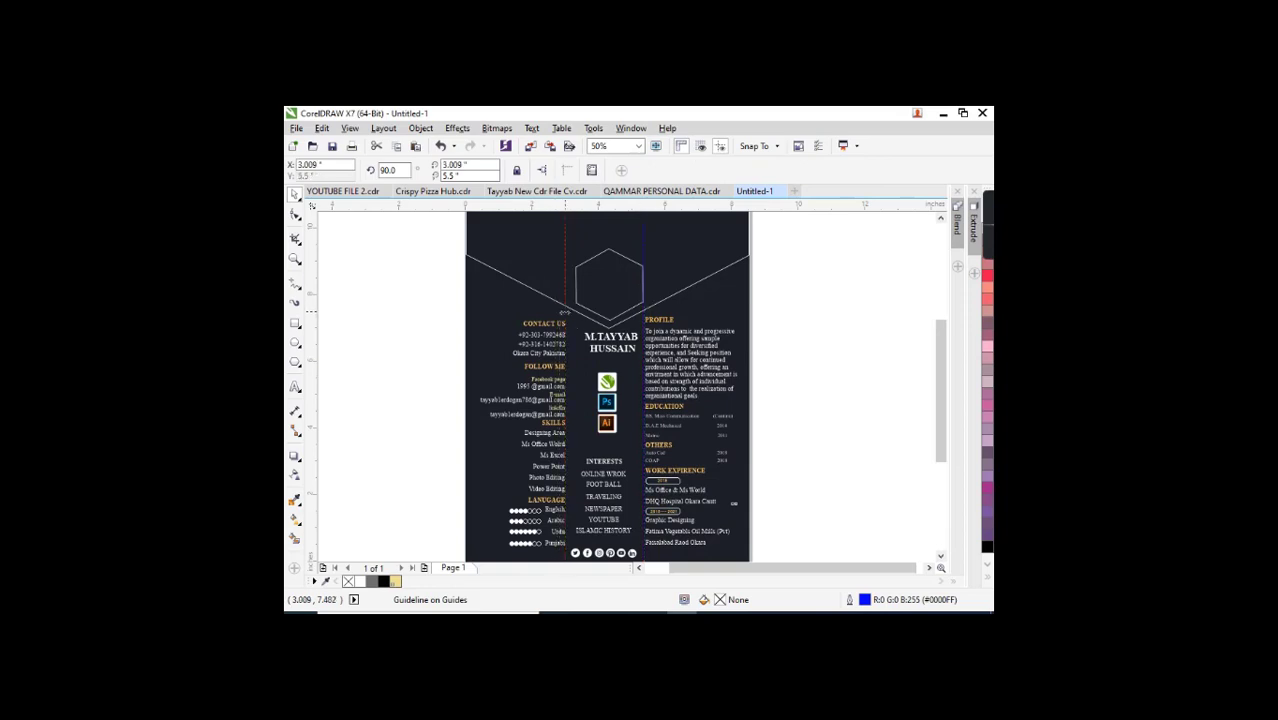
click(610, 299)
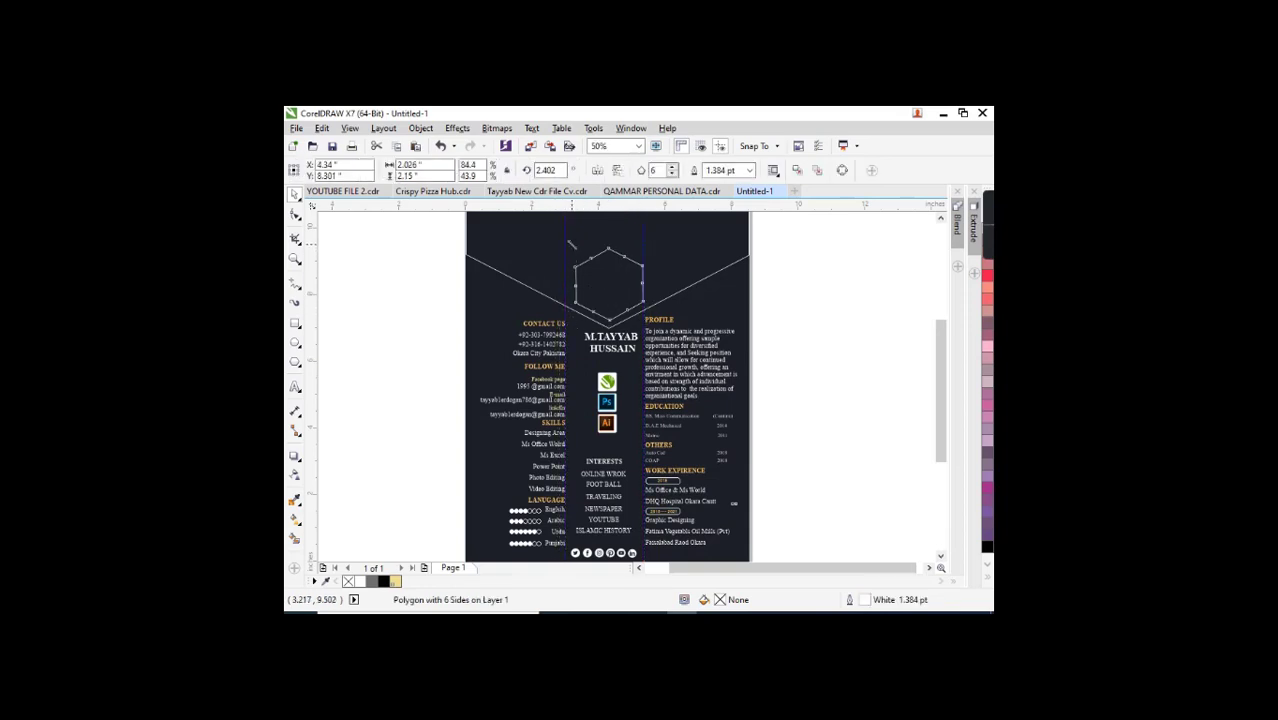
drag(570, 243, 563, 233)
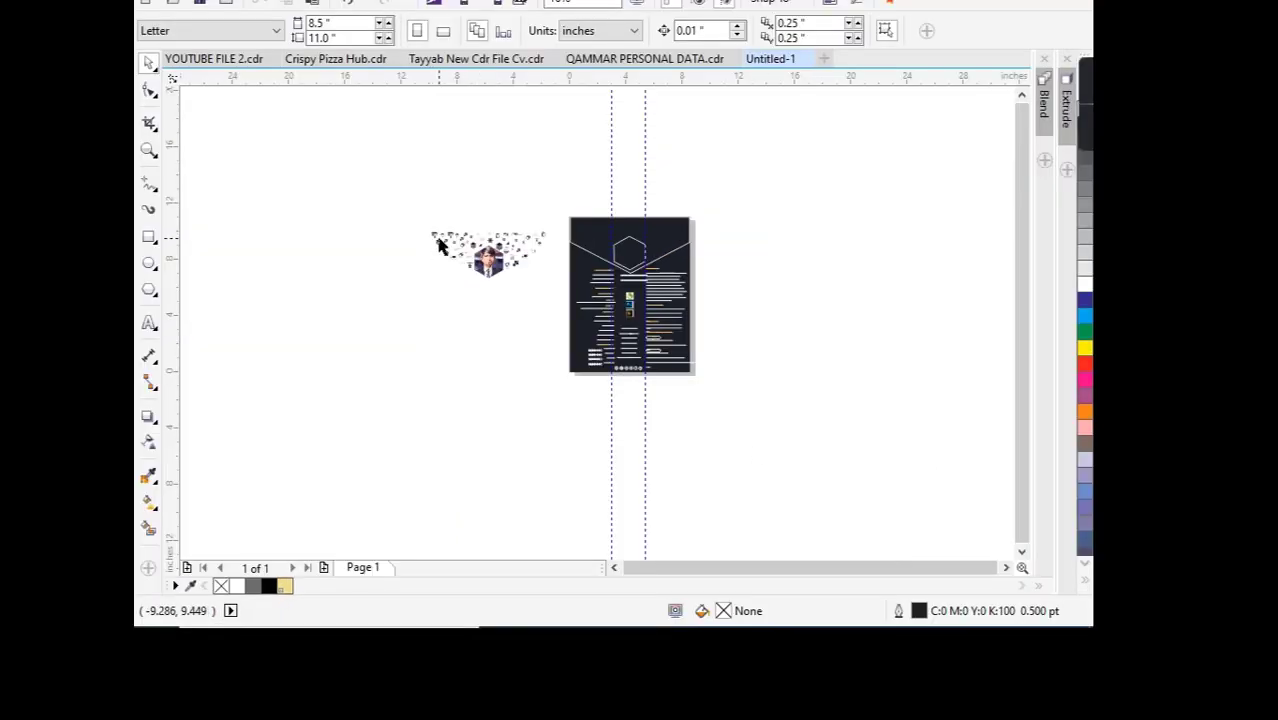
Move the hexagonal portrait photo into the header's hexagon frame and enlarge it to about 2.09 by 2.414 inches.
scroll(448, 225, up, 2)
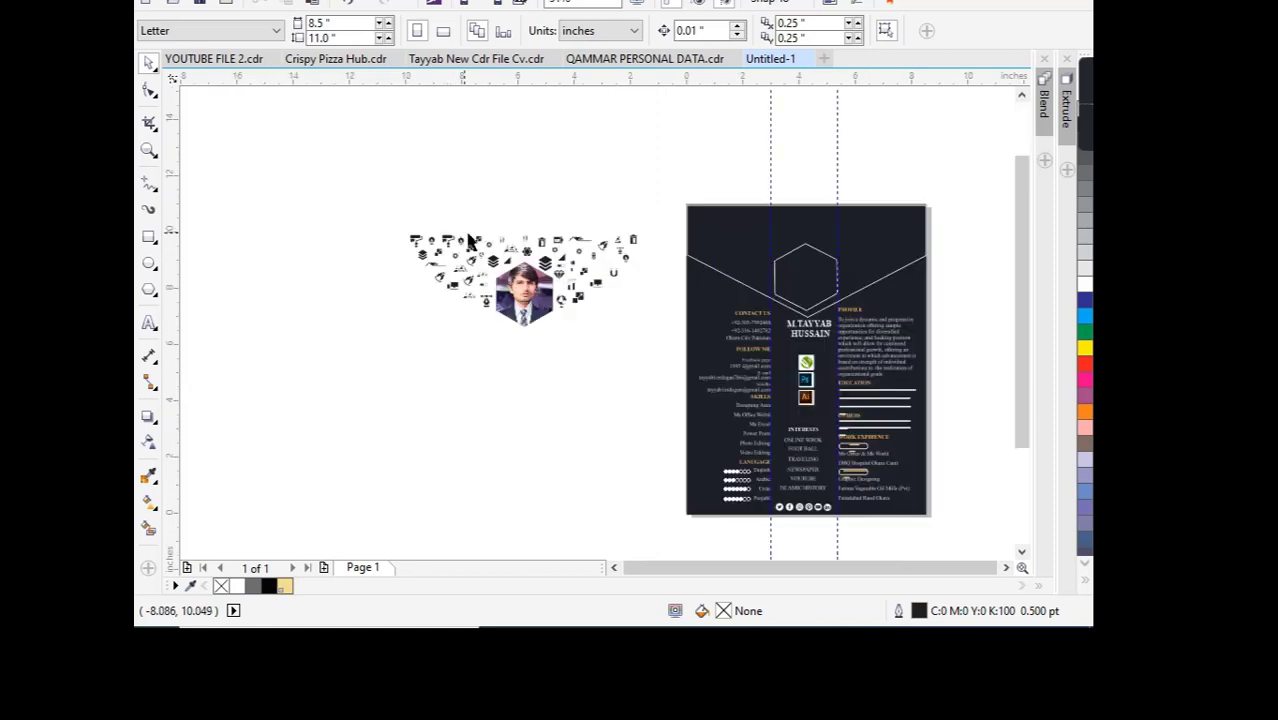
click(545, 315)
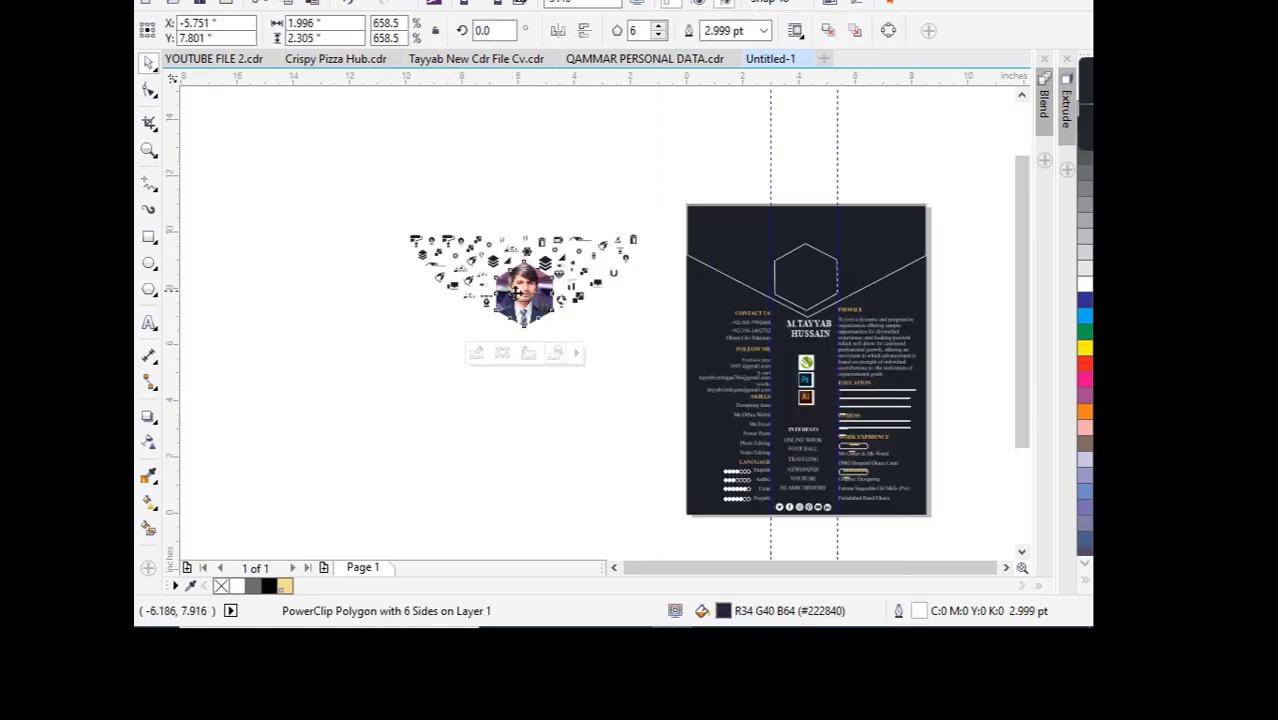
drag(514, 290, 800, 278)
scroll(800, 278, up, 2)
scroll(727, 218, up, 2)
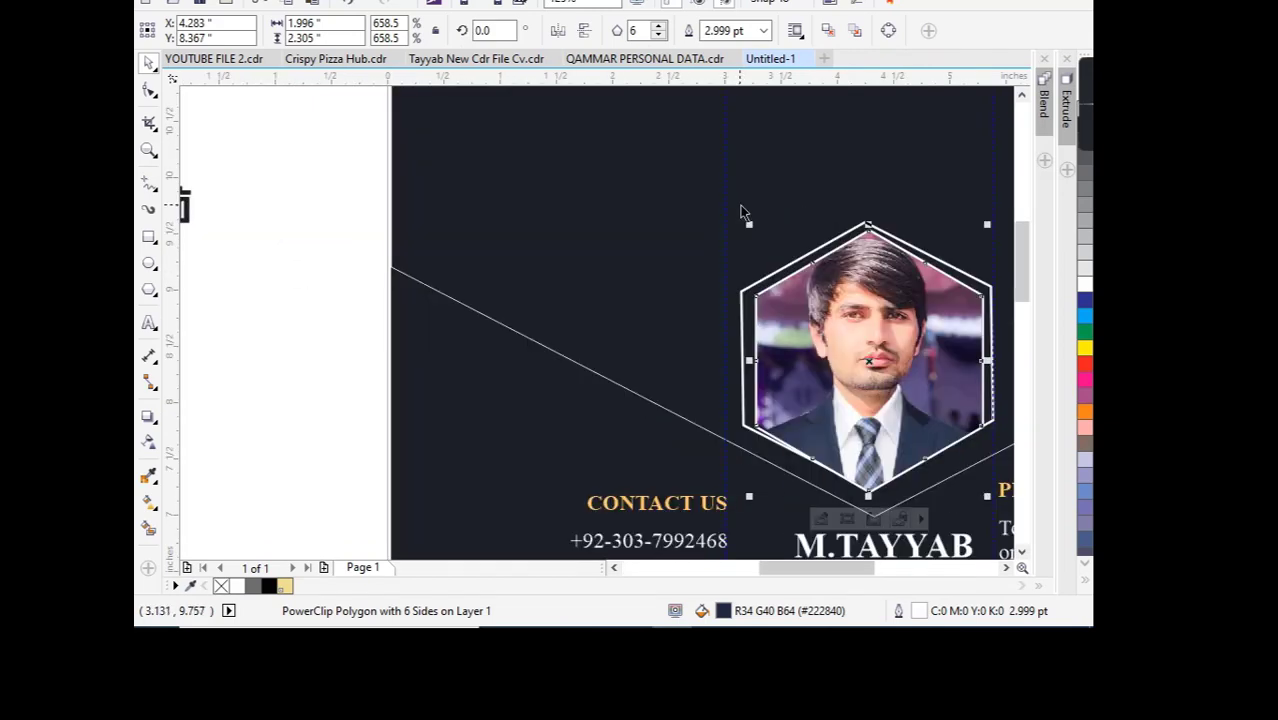
drag(750, 222, 740, 219)
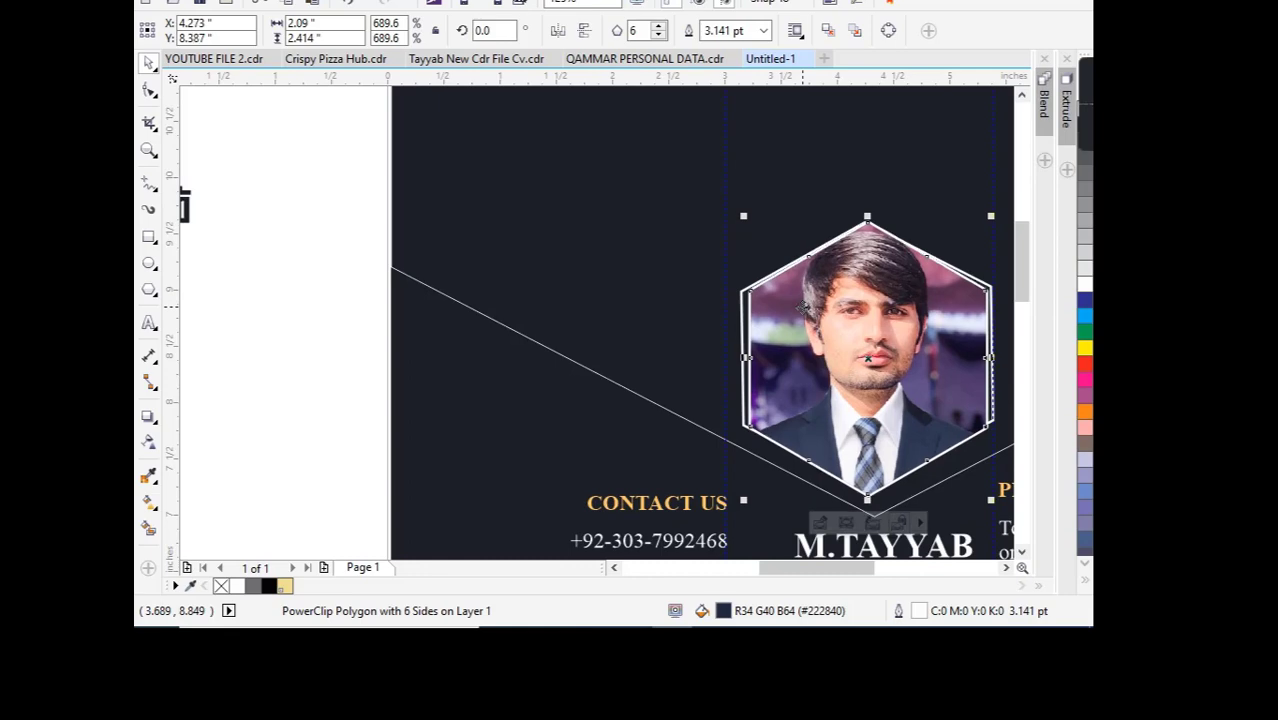
PowerClip the portrait photo inside the white hexagon frame.
right_click(888, 235)
click(750, 40)
click(765, 225)
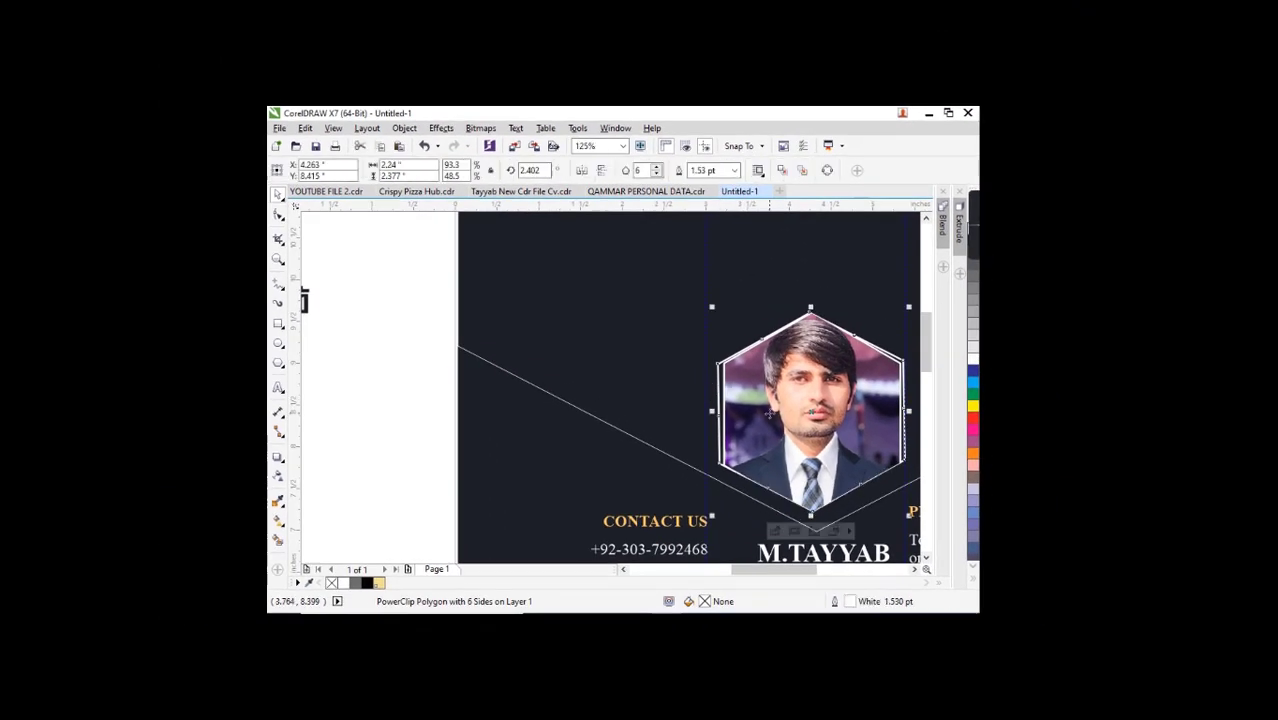
Resize the clipped portrait hexagon to about 2.207 by 2.549 inches so it fits between the two vertical guidelines.
click(848, 466)
drag(910, 529, 857, 524)
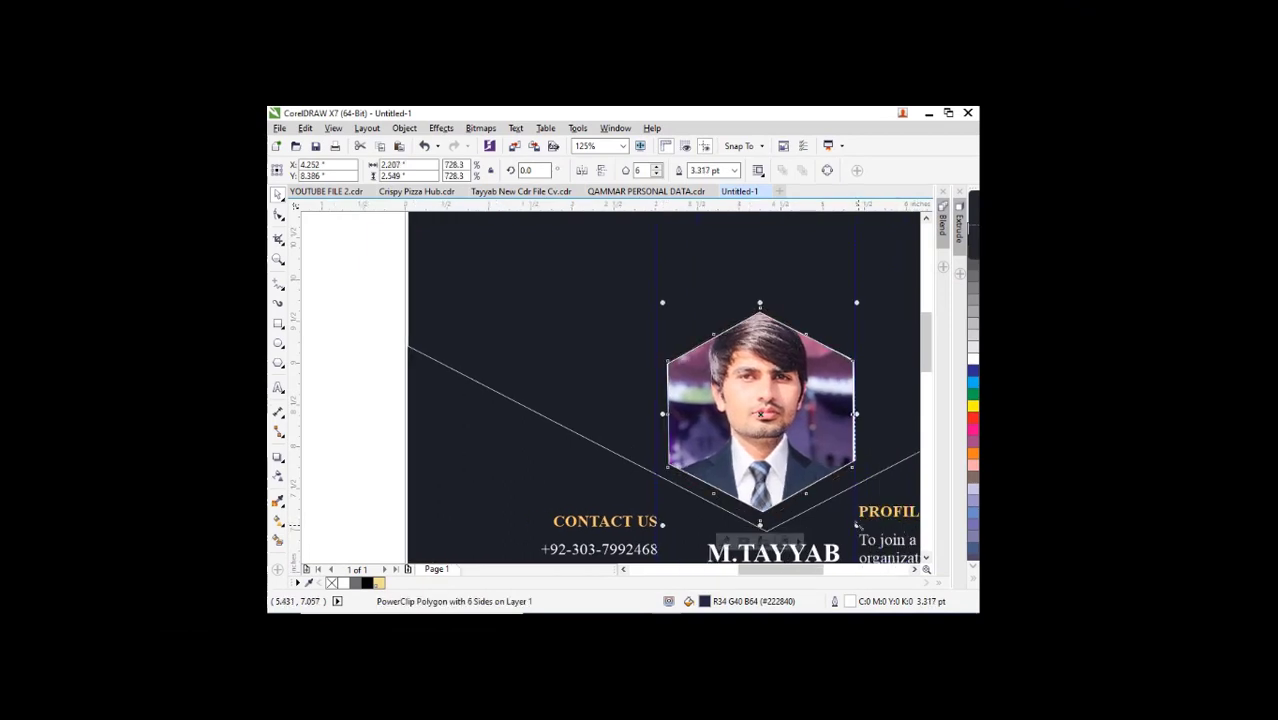
scroll(797, 381, down, 2)
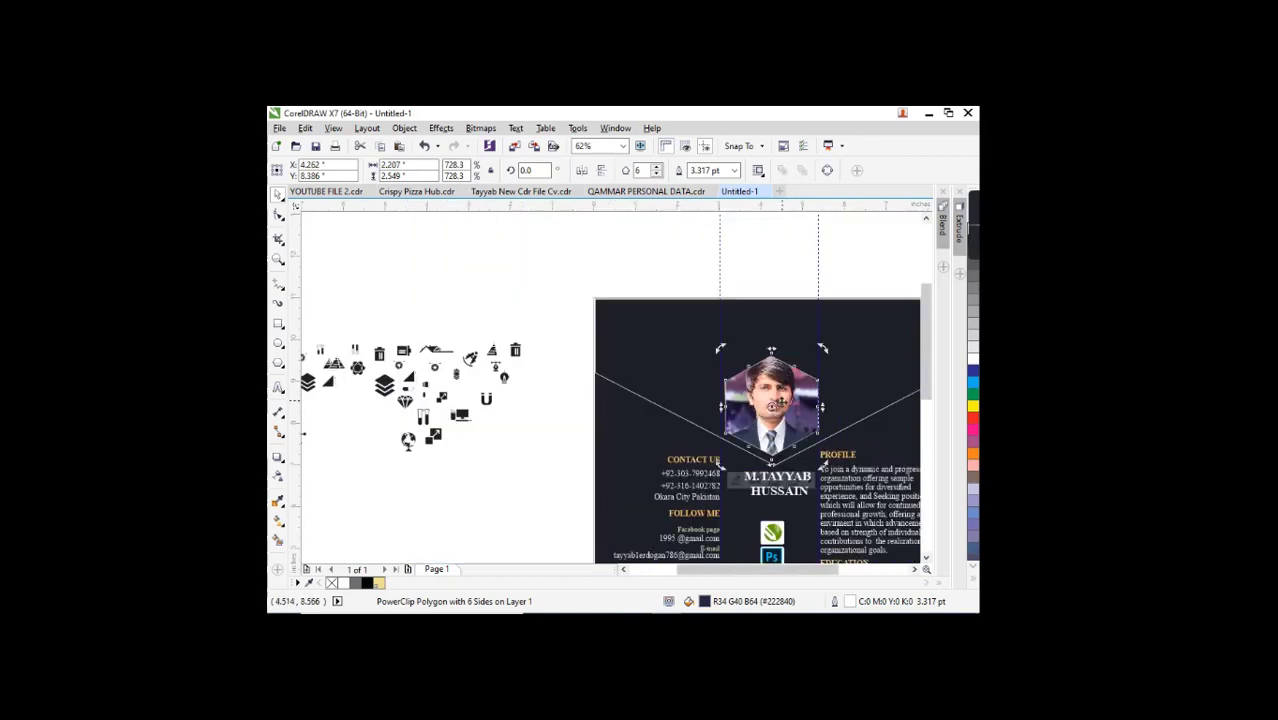
Move the whole collection of small icons from beside the page onto the V-shaped header panel around the portrait.
scroll(557, 391, down, 2)
drag(559, 354, 390, 441)
drag(455, 394, 668, 377)
scroll(668, 377, up, 2)
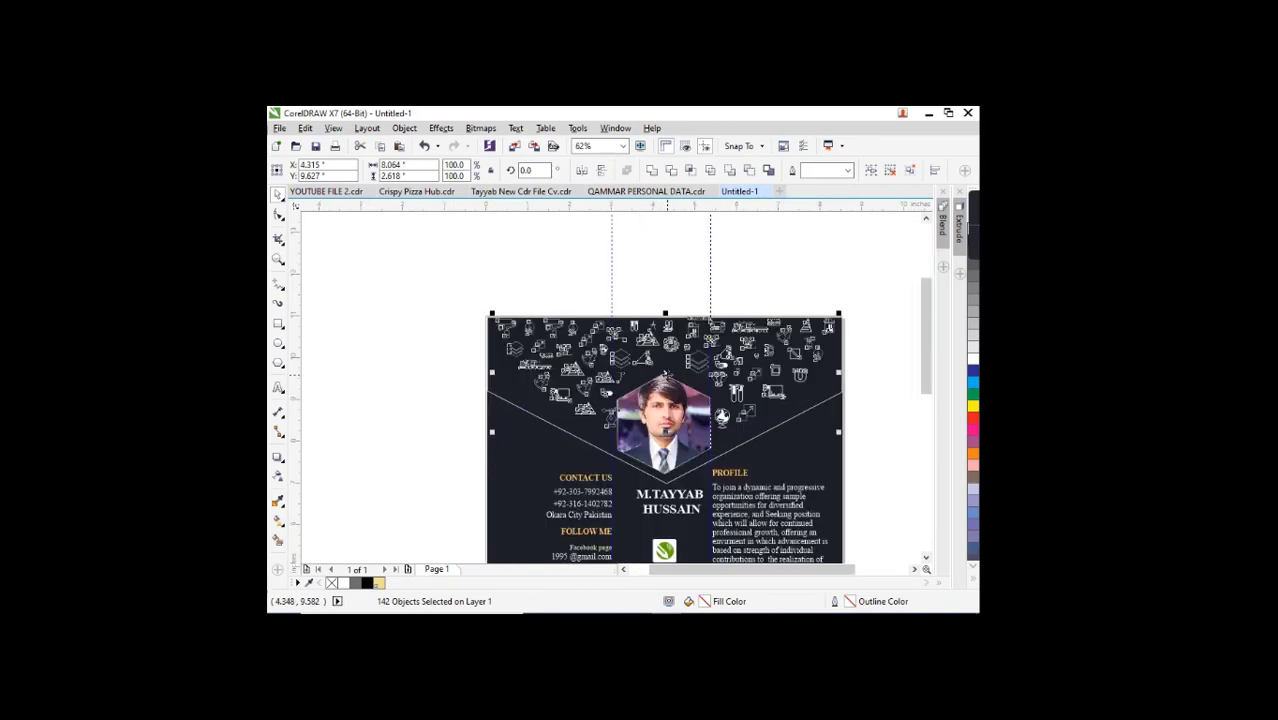
Nudge the header icons down to Y 9.427 inches so they sit inside the page's upper edge.
key(Down)
key(Down)
key(Down)
key(Down)
key(Down)
key(Down)
key(Down)
key(Down)
key(Down)
key(Down)
key(Down)
key(Down)
key(Down)
key(Down)
key(Down)
key(Down)
key(Down)
key(Down)
key(Down)
key(Down)
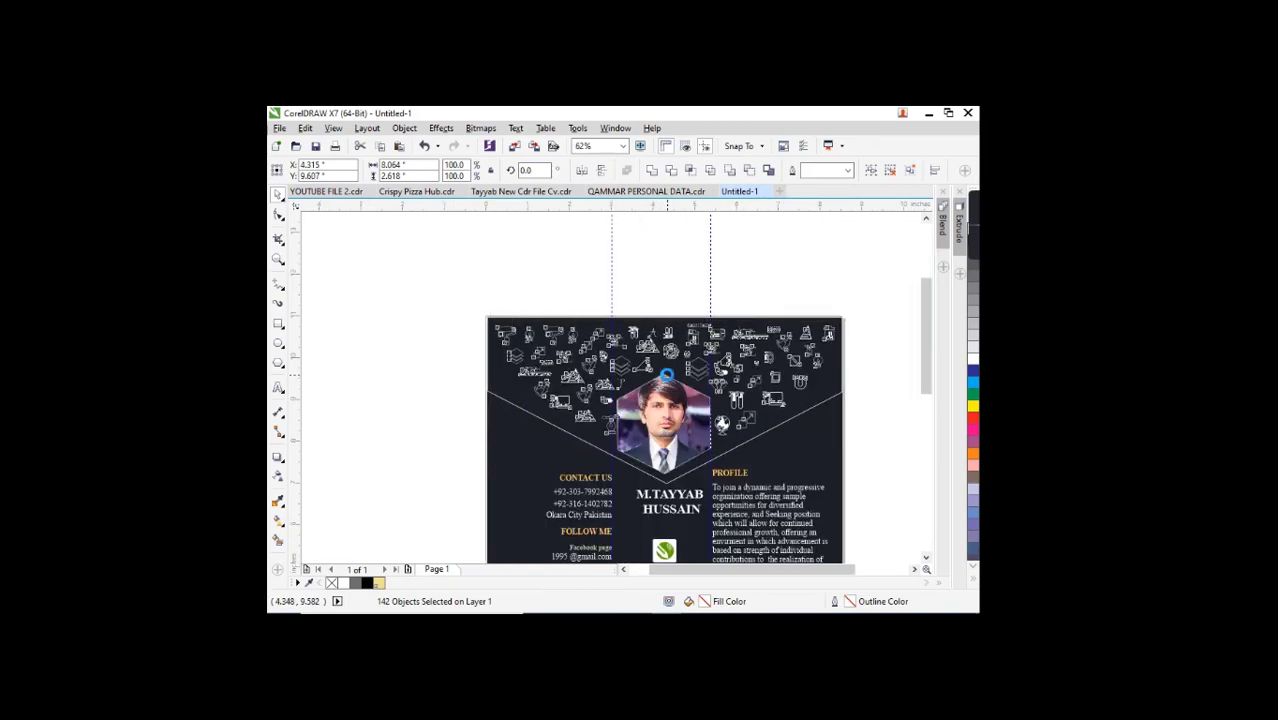
key(Up)
key(Up)
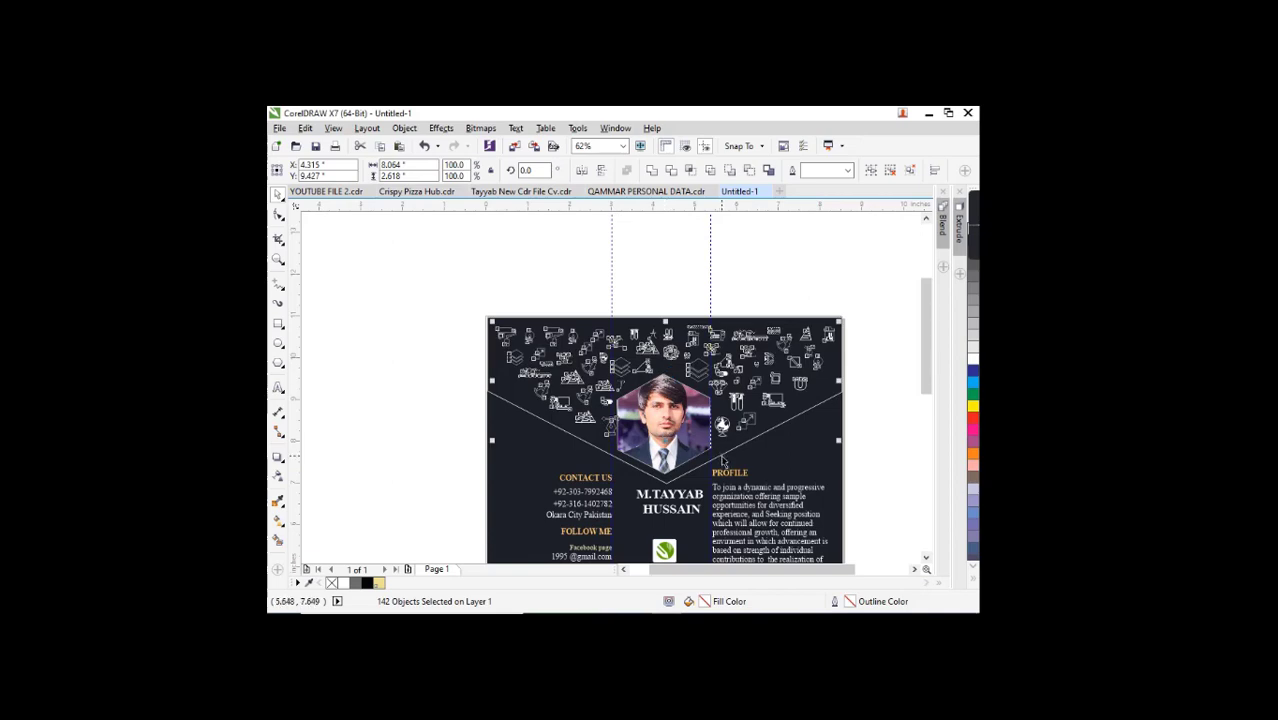
click(702, 266)
scroll(622, 320, down, 2)
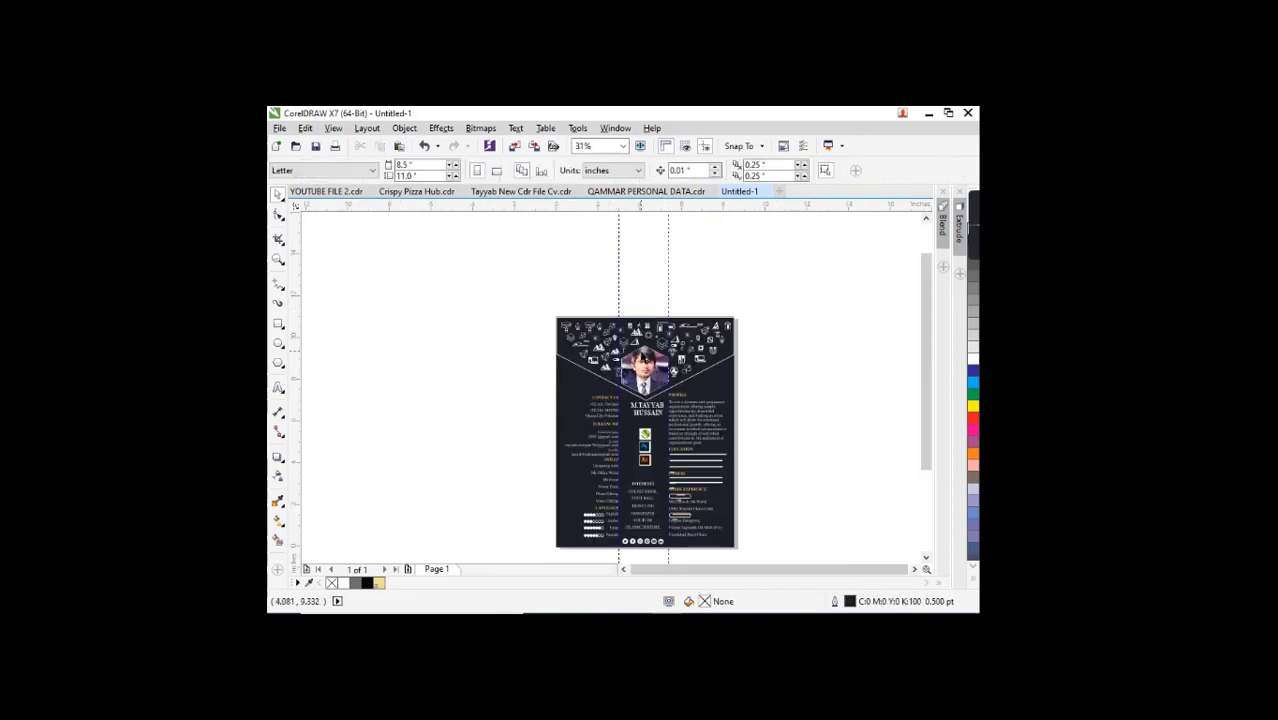
Nudge the group of header icons on the portrait's left side slightly left and up.
scroll(643, 354, up, 1)
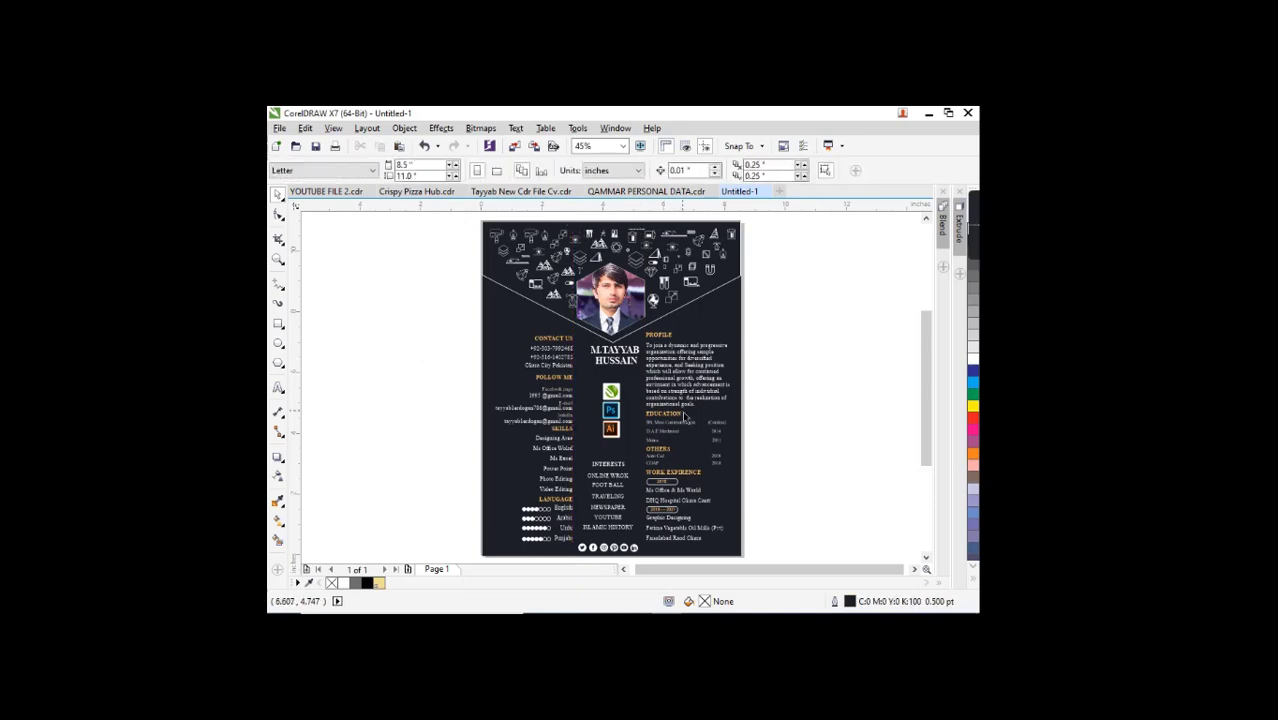
scroll(612, 303, up, 2)
scroll(580, 368, down, 2)
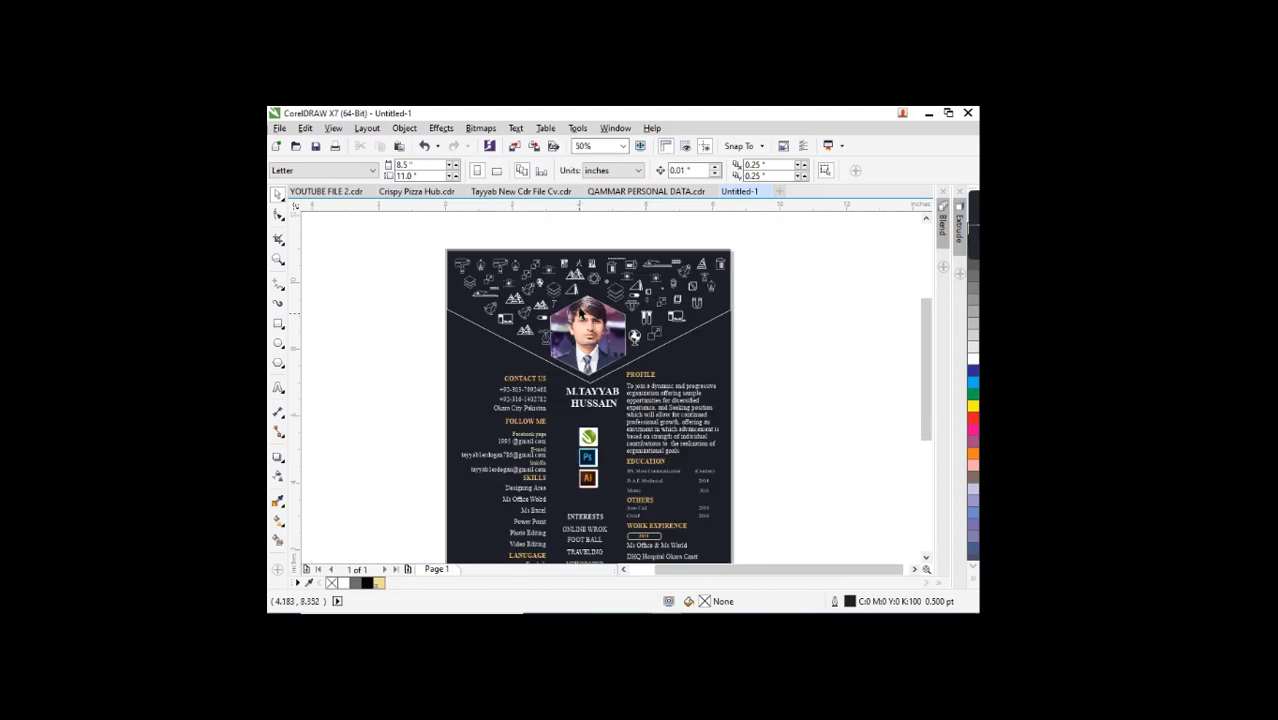
drag(569, 226, 444, 352)
key(Left)
key(Left)
key(Left)
key(Left)
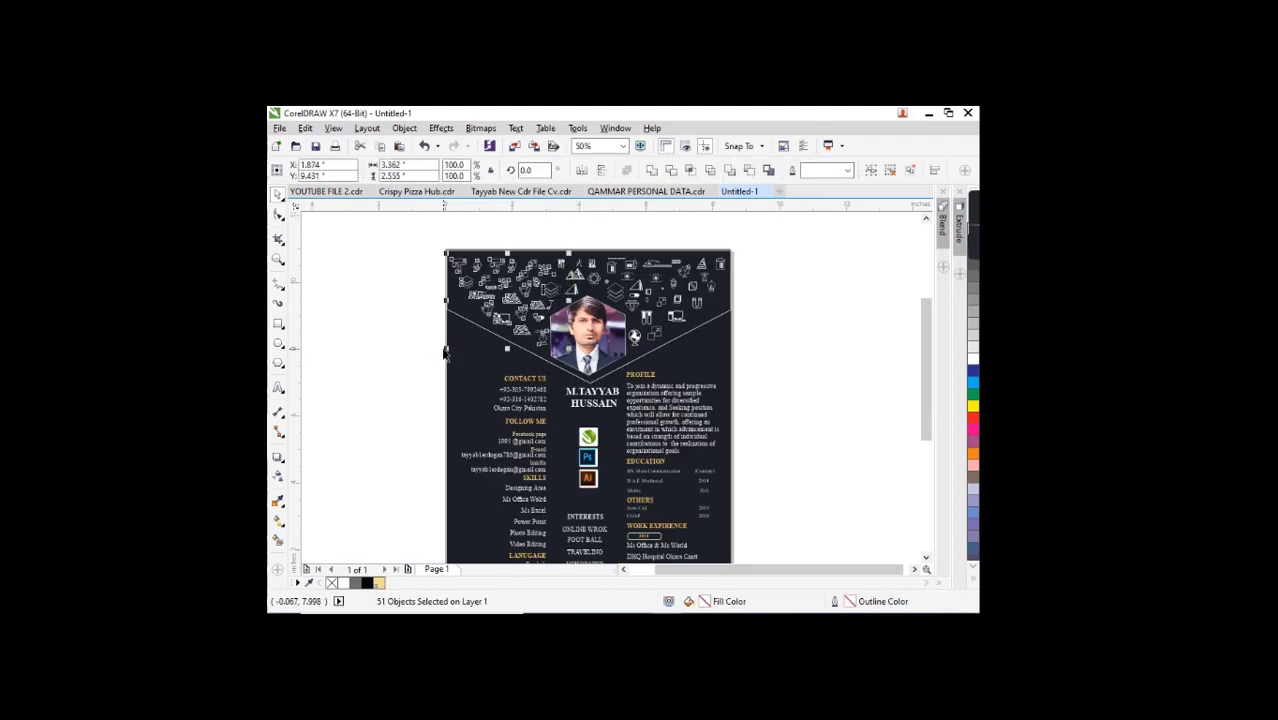
key(Up)
key(Up)
key(Up)
key(Up)
key(Up)
click(346, 308)
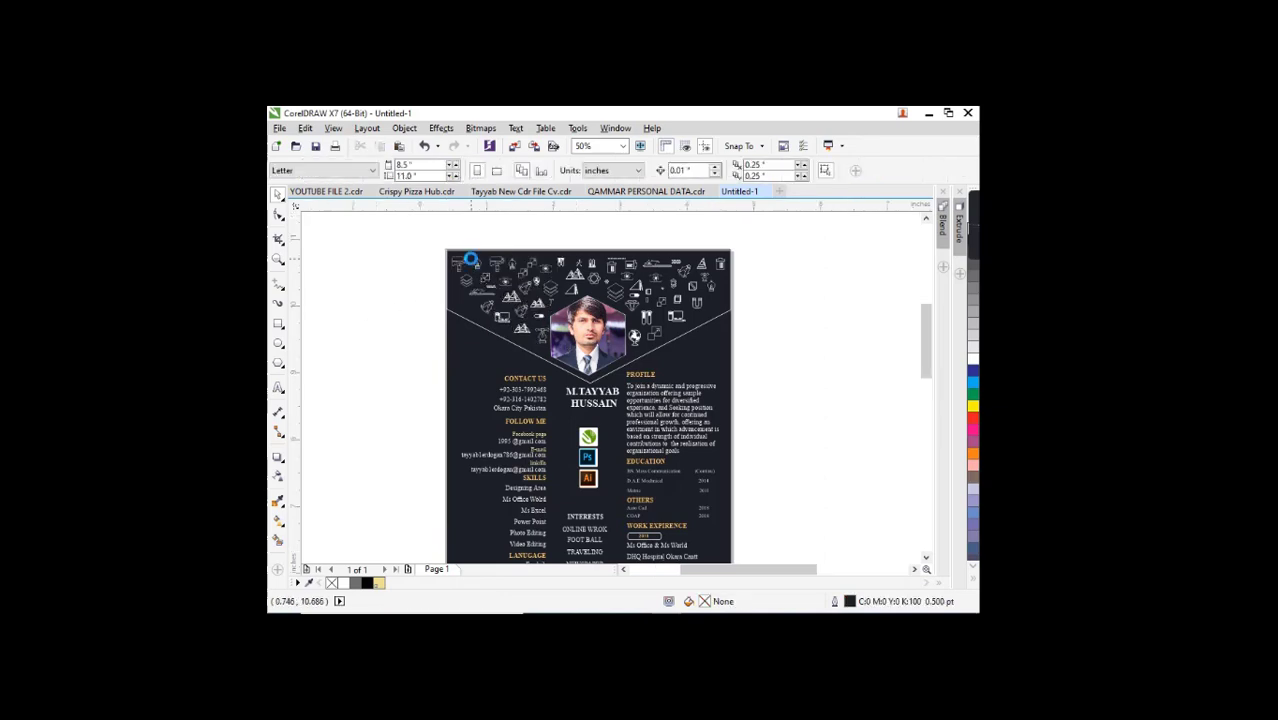
Draw a five-pointed star about 0.416 by 0.396 inches near the header's left edge and give it a white outline.
scroll(471, 260, up, 1)
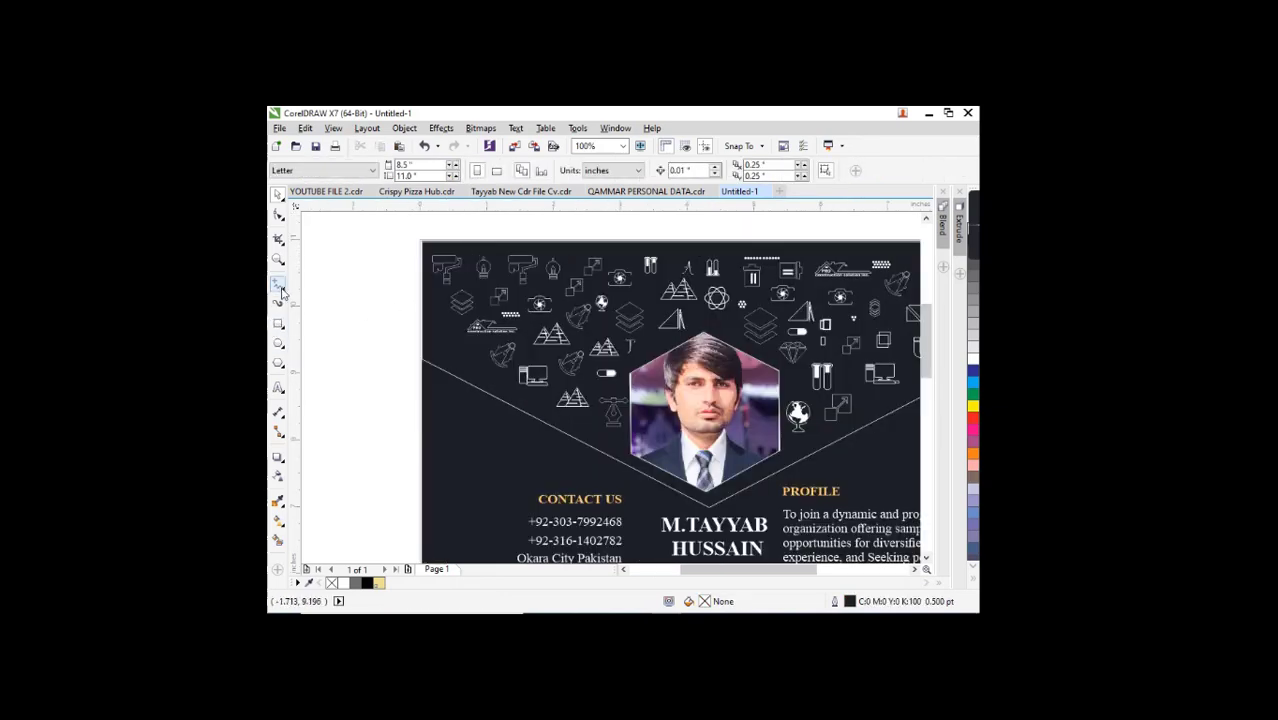
click(285, 331)
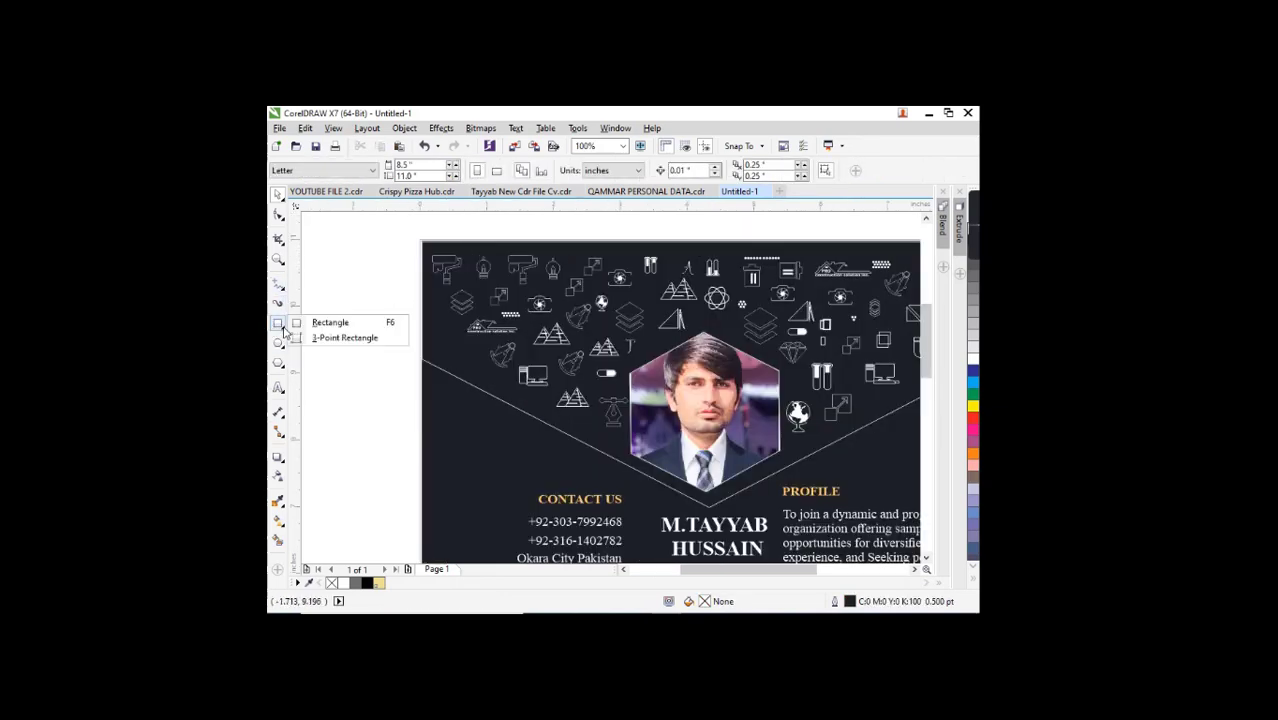
click(285, 366)
click(285, 367)
click(319, 376)
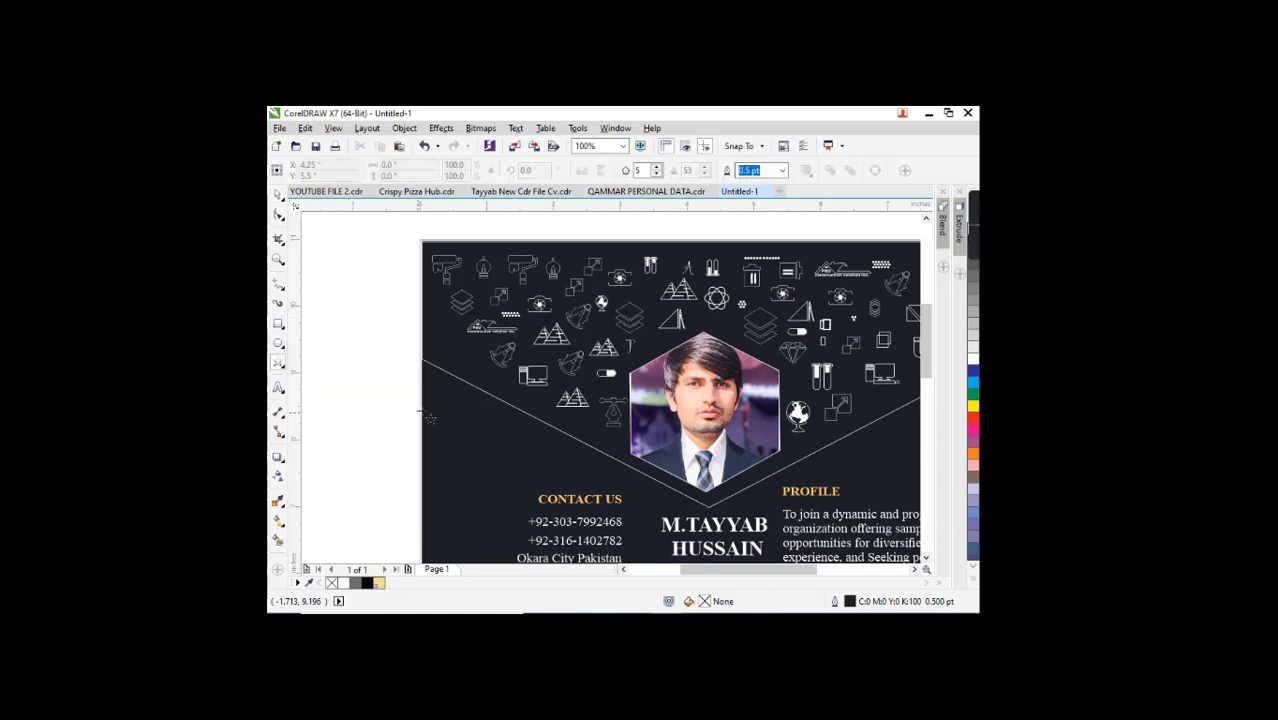
drag(426, 323, 450, 346)
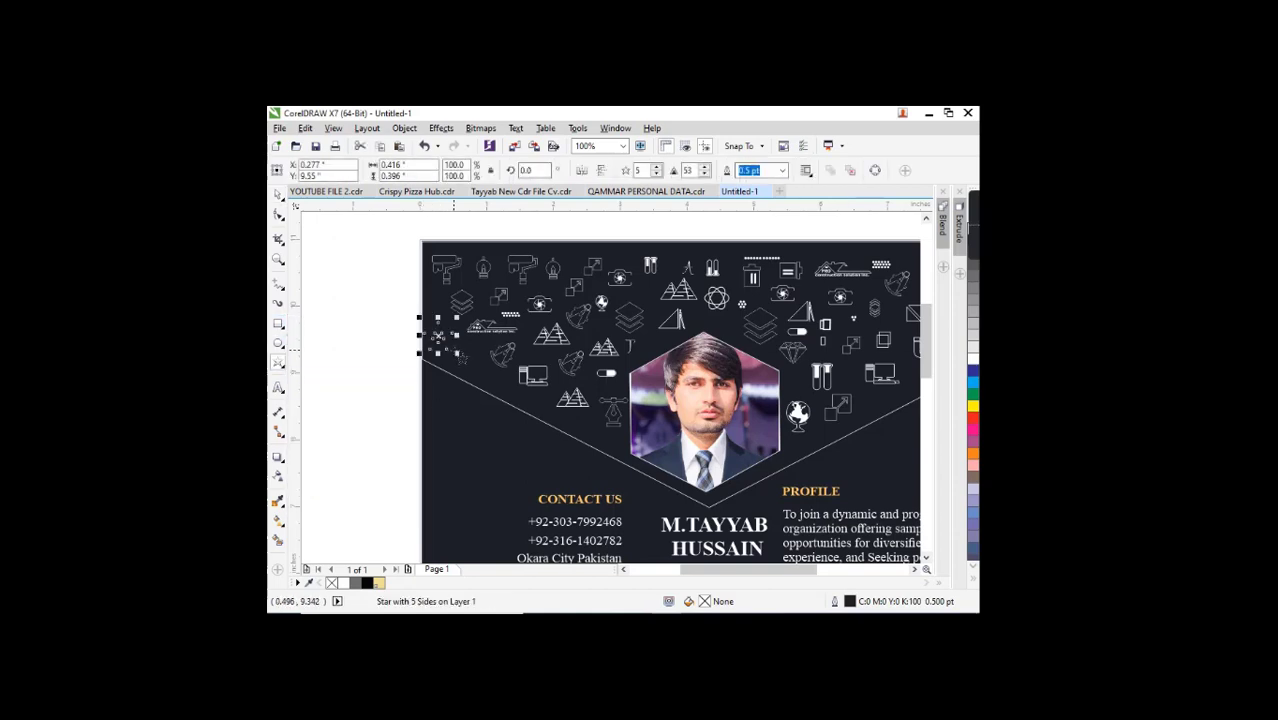
right_click(344, 583)
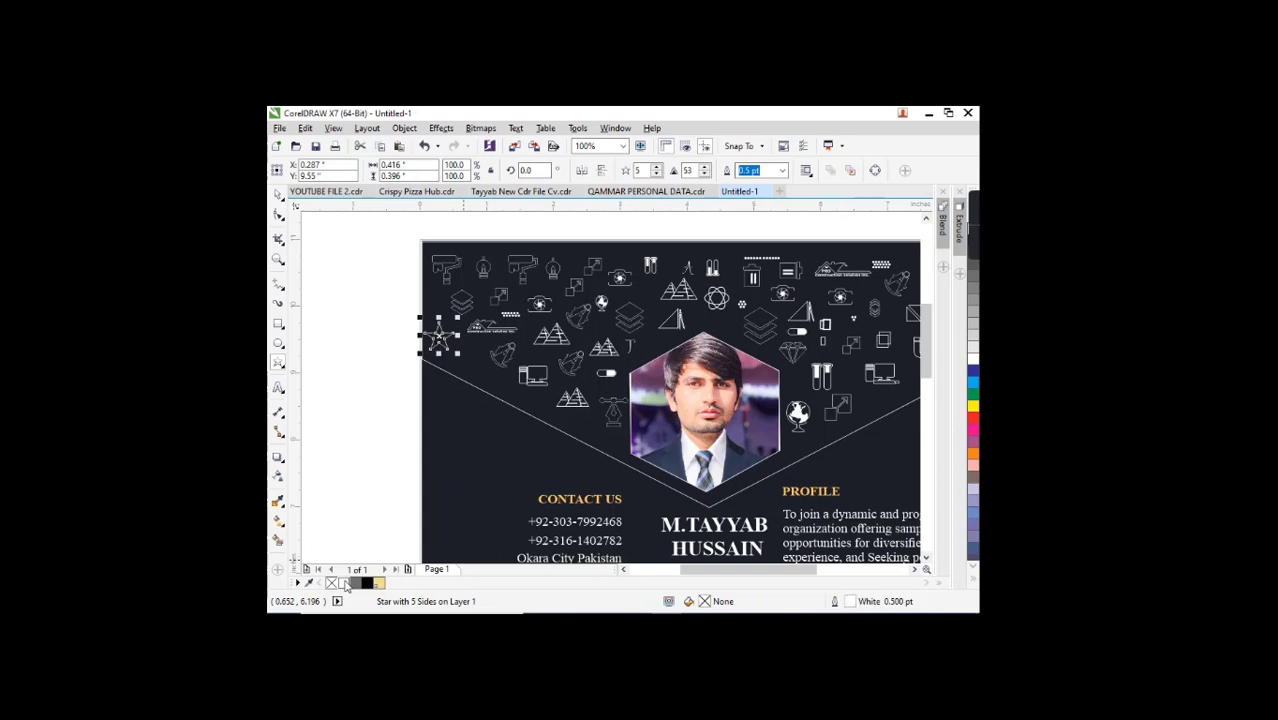
Shrink the star to about 0.36 by 0.343 inches and place two smaller copies, about 0.254 by 0.242 inches, along the left diagonal.
scroll(442, 339, up, 2)
drag(486, 274, 477, 284)
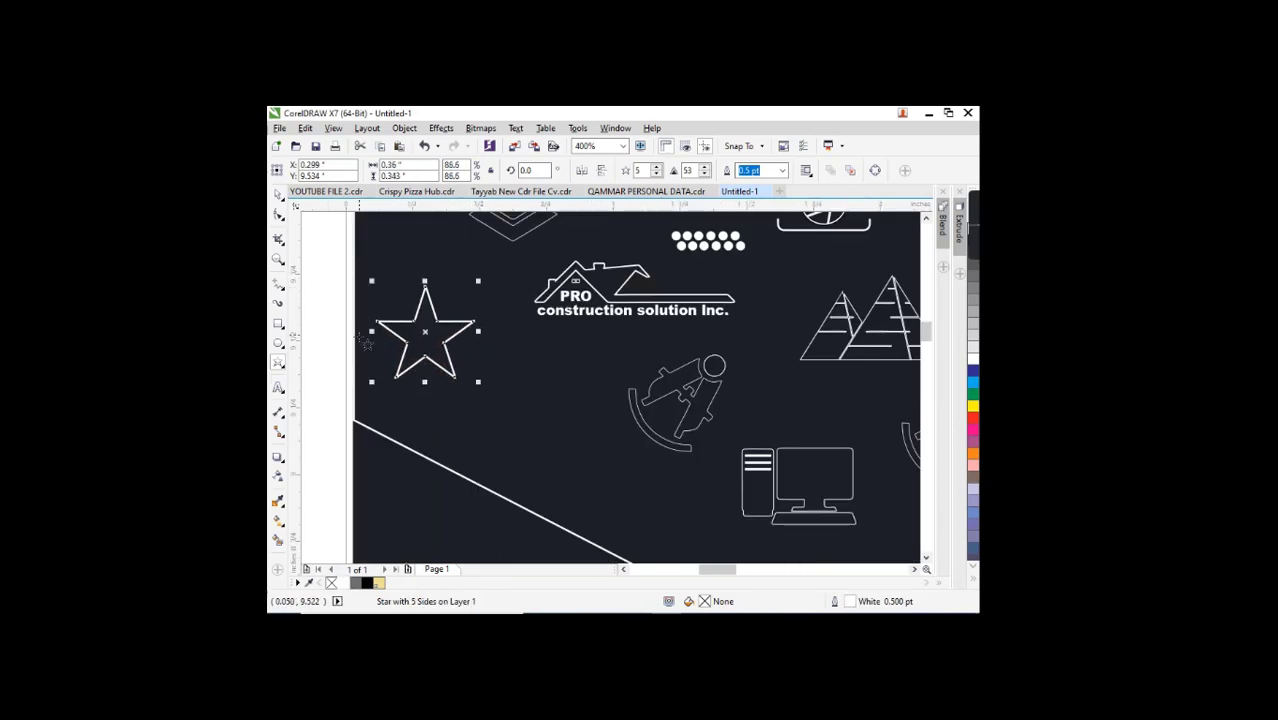
scroll(362, 350, down, 2)
drag(394, 340, 596, 467)
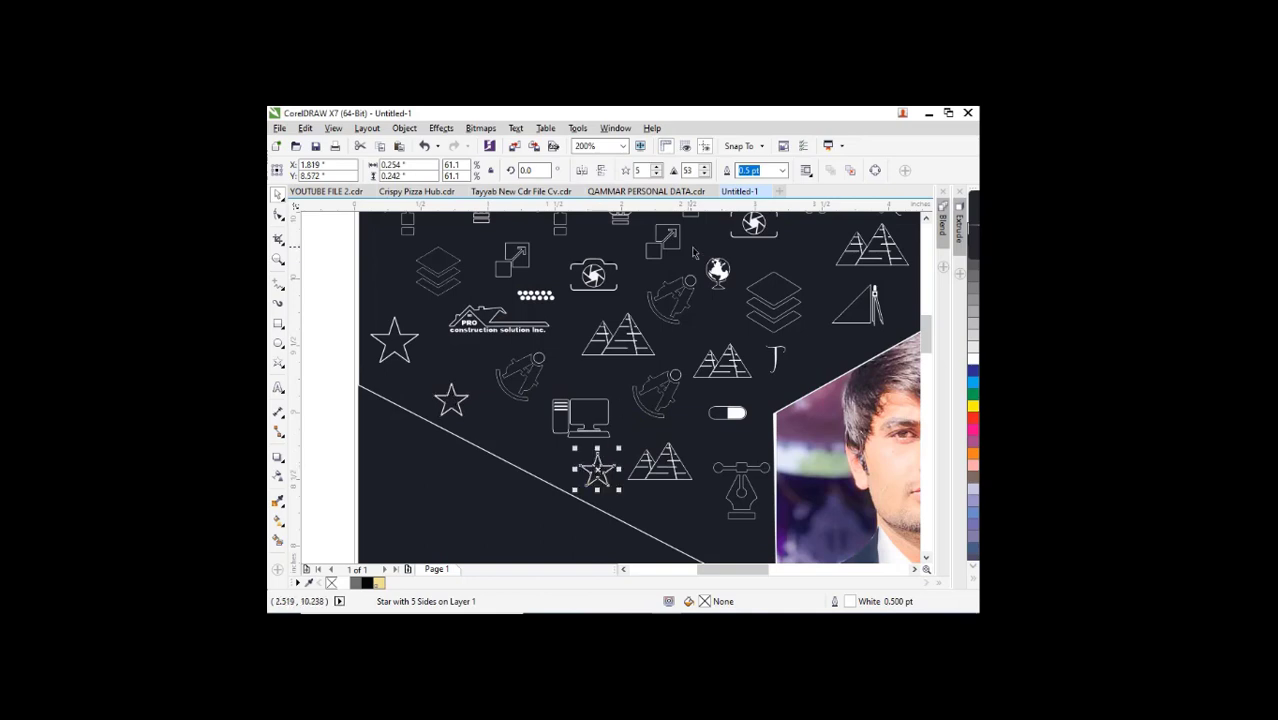
Copy the globe, sized about 0.175 by 0.231 inches, and the pill icon into gaps along the header's left diagonal.
drag(719, 271, 512, 446)
scroll(514, 452, down, 2)
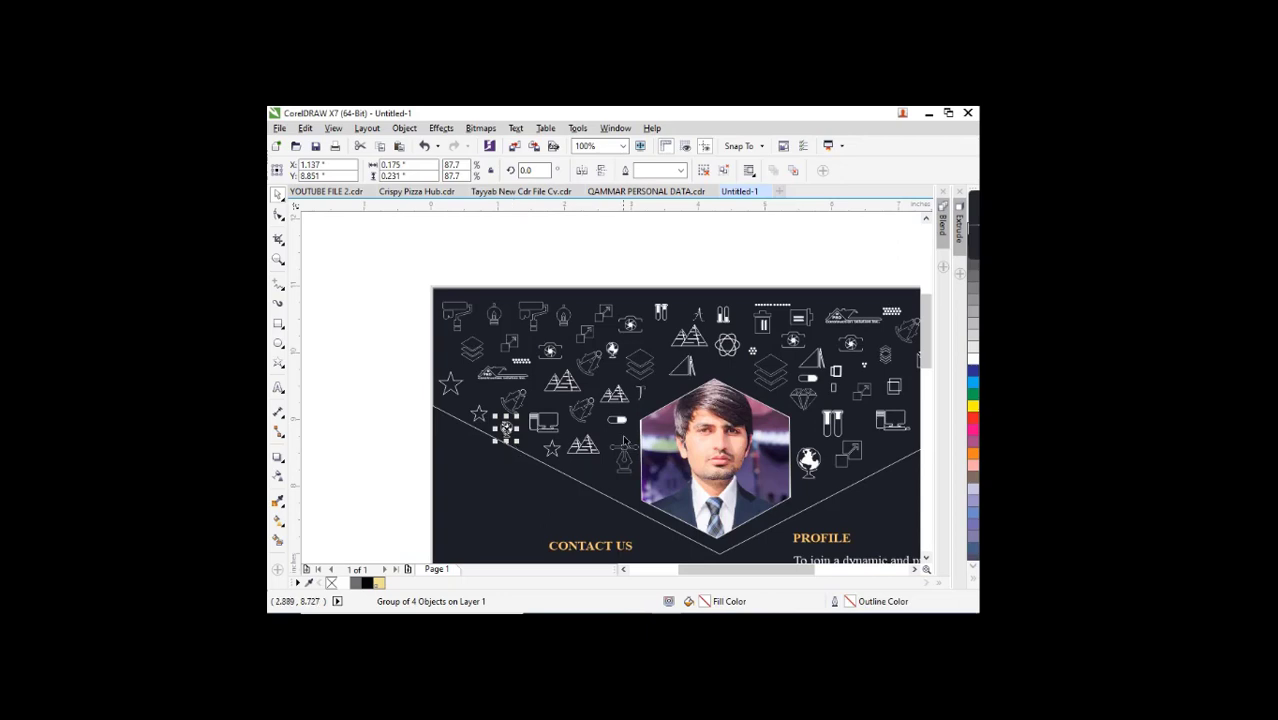
drag(620, 422, 597, 478)
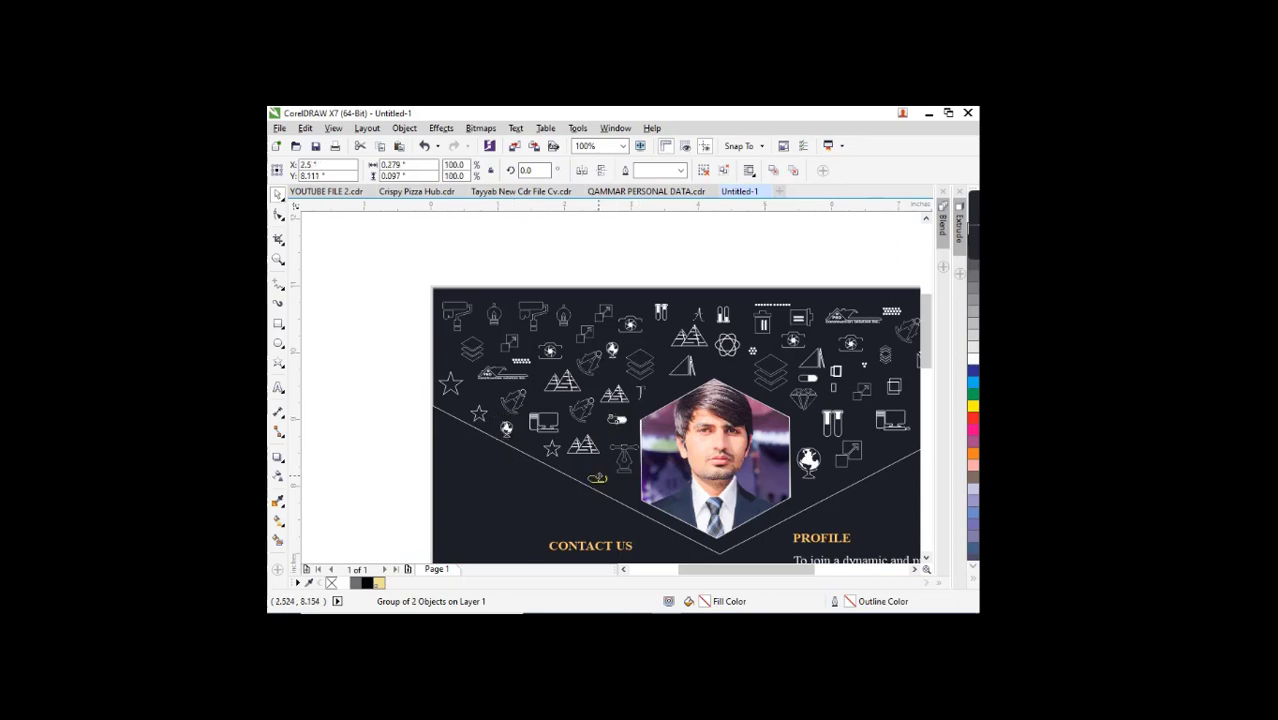
Nudge the pen-nib icon beside the portrait to X 2.847 and Y 8.433 inches.
click(614, 468)
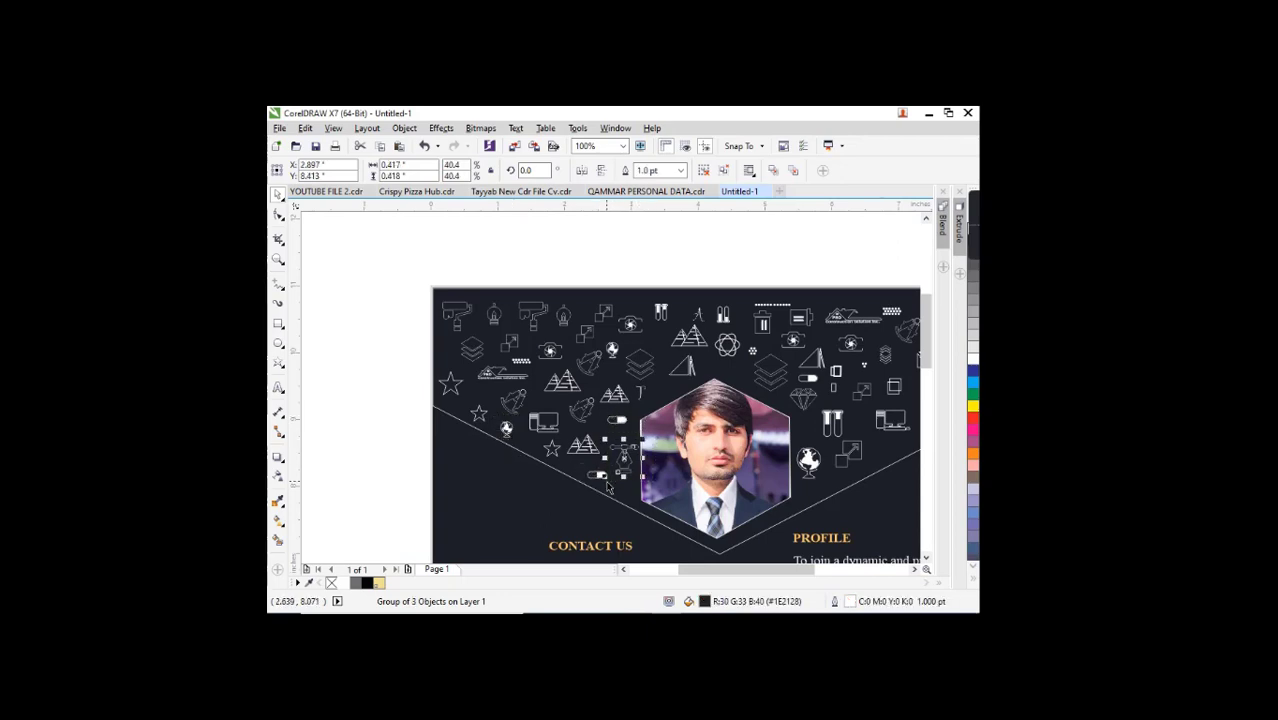
key(Left)
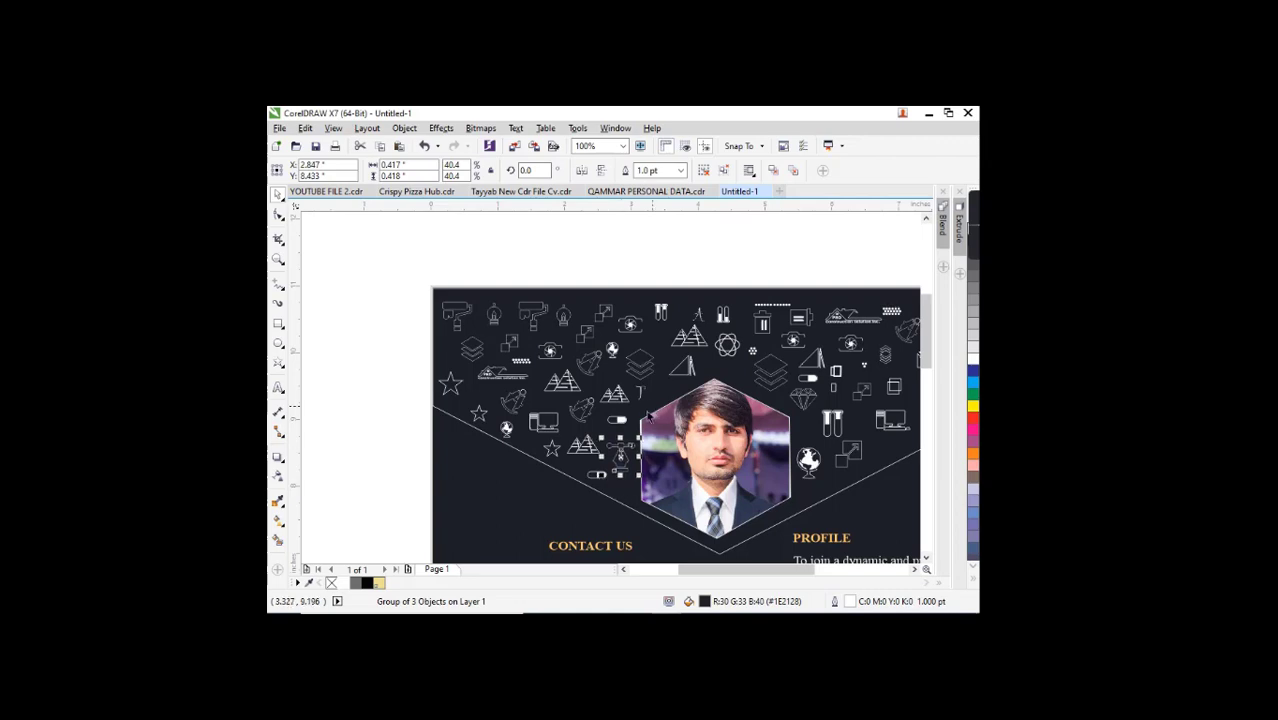
click(550, 450)
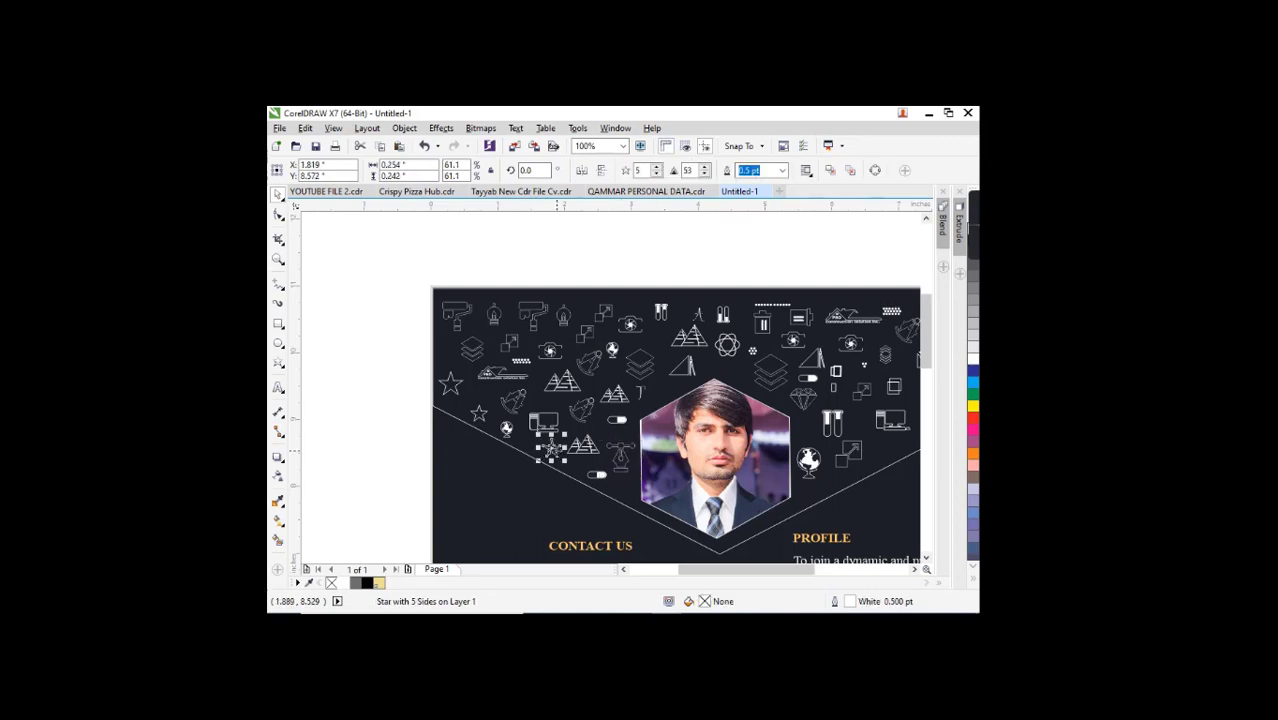
Draw a white-outlined nine-pointed complex star about 0.226 by 0.222 inches above the pyramids left of the portrait.
click(282, 366)
click(330, 388)
drag(604, 365, 628, 389)
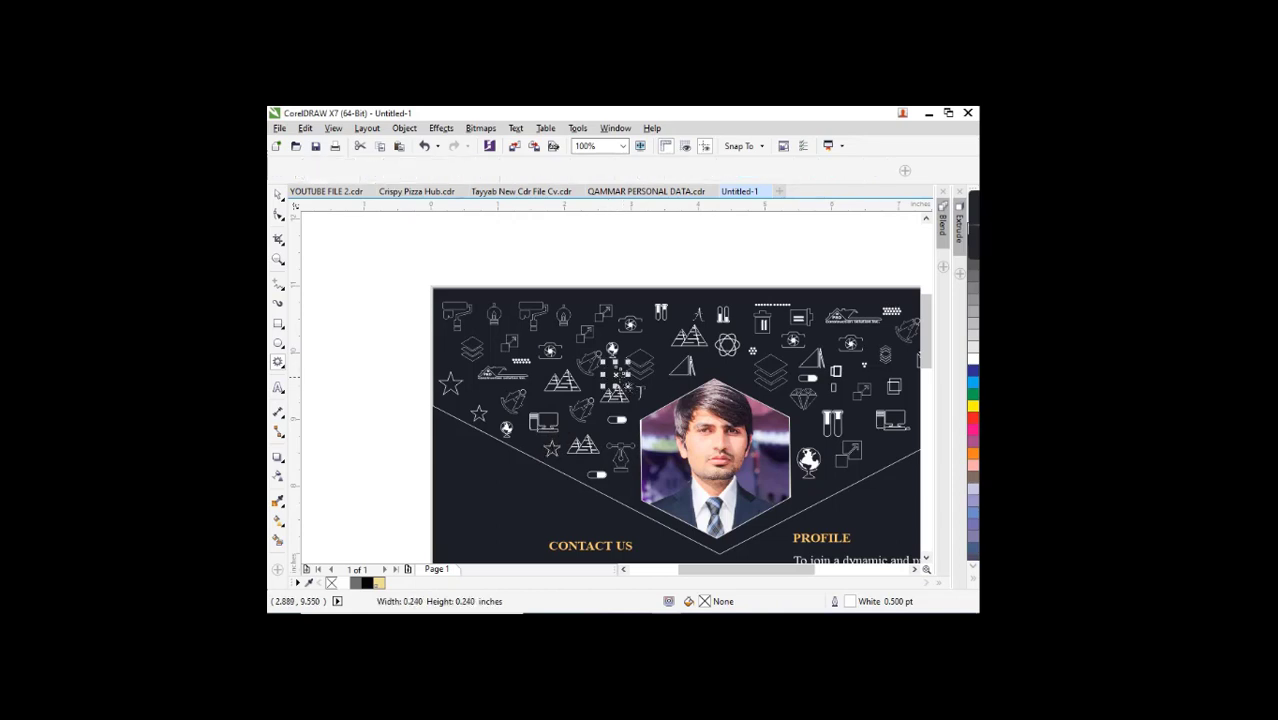
scroll(620, 381, up, 2)
right_click(357, 584)
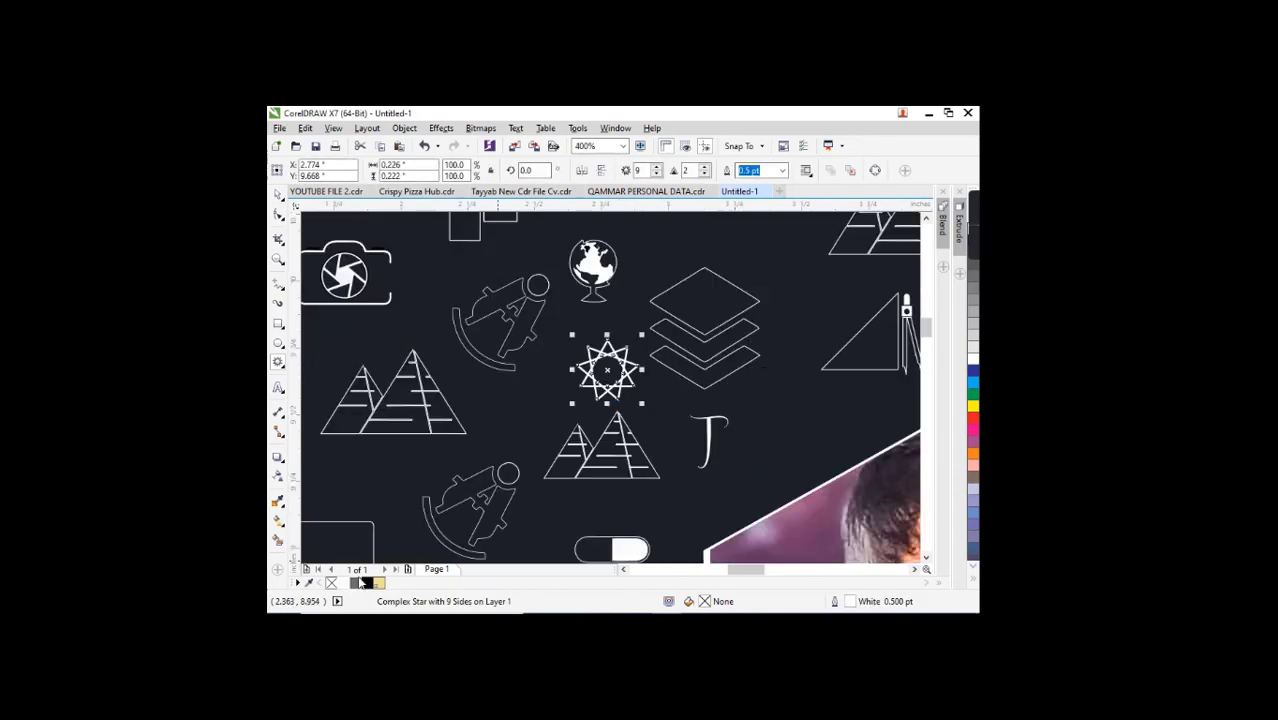
scroll(568, 406, down, 1)
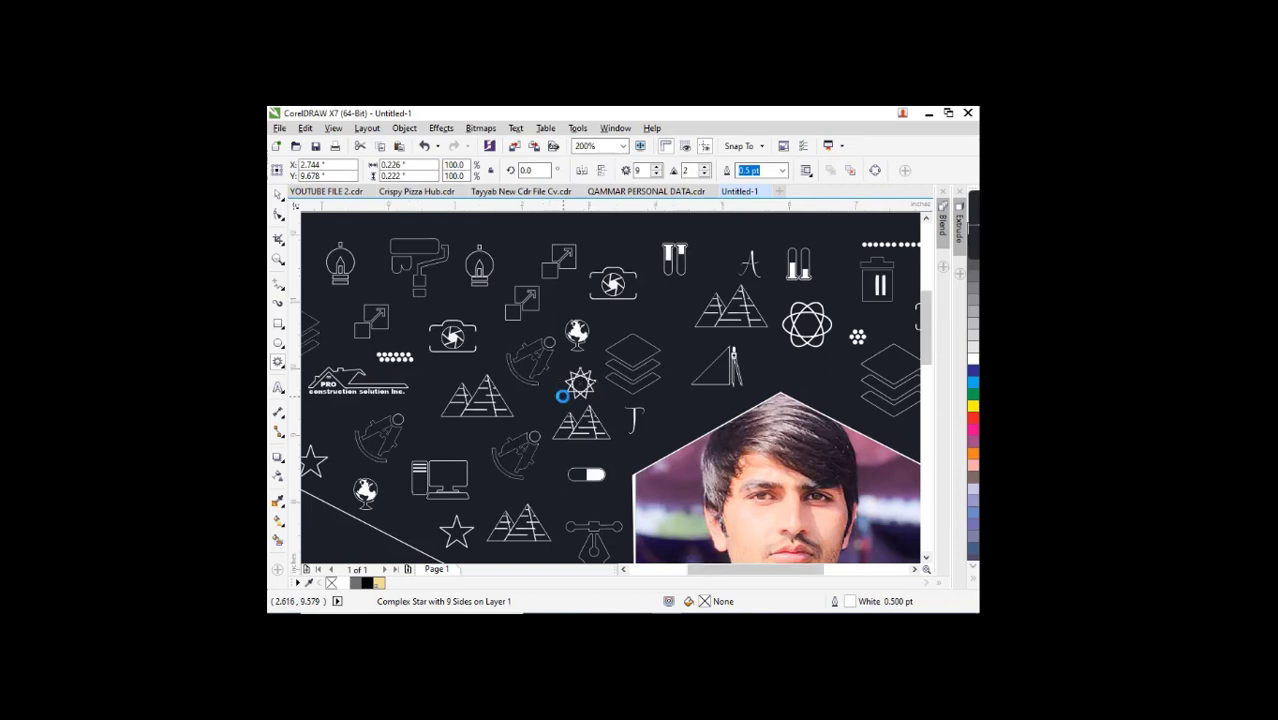
scroll(568, 406, down, 1)
drag(329, 224, 346, 241)
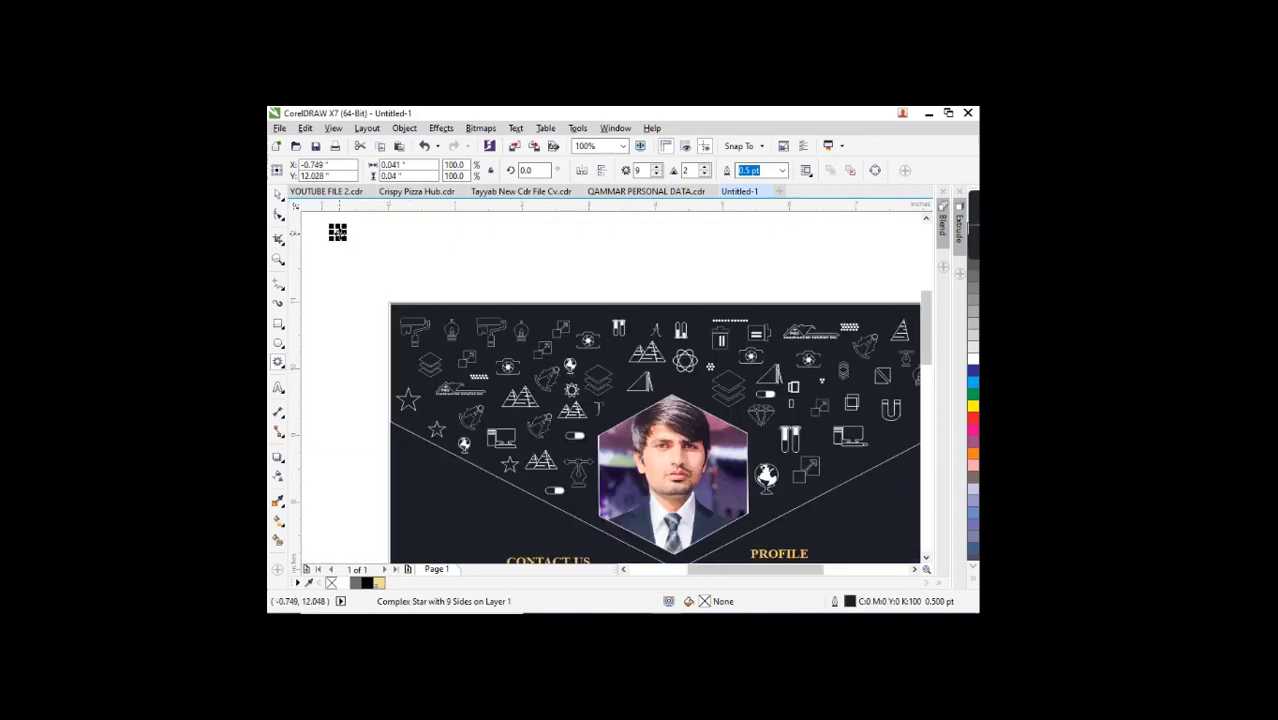
key(Delete)
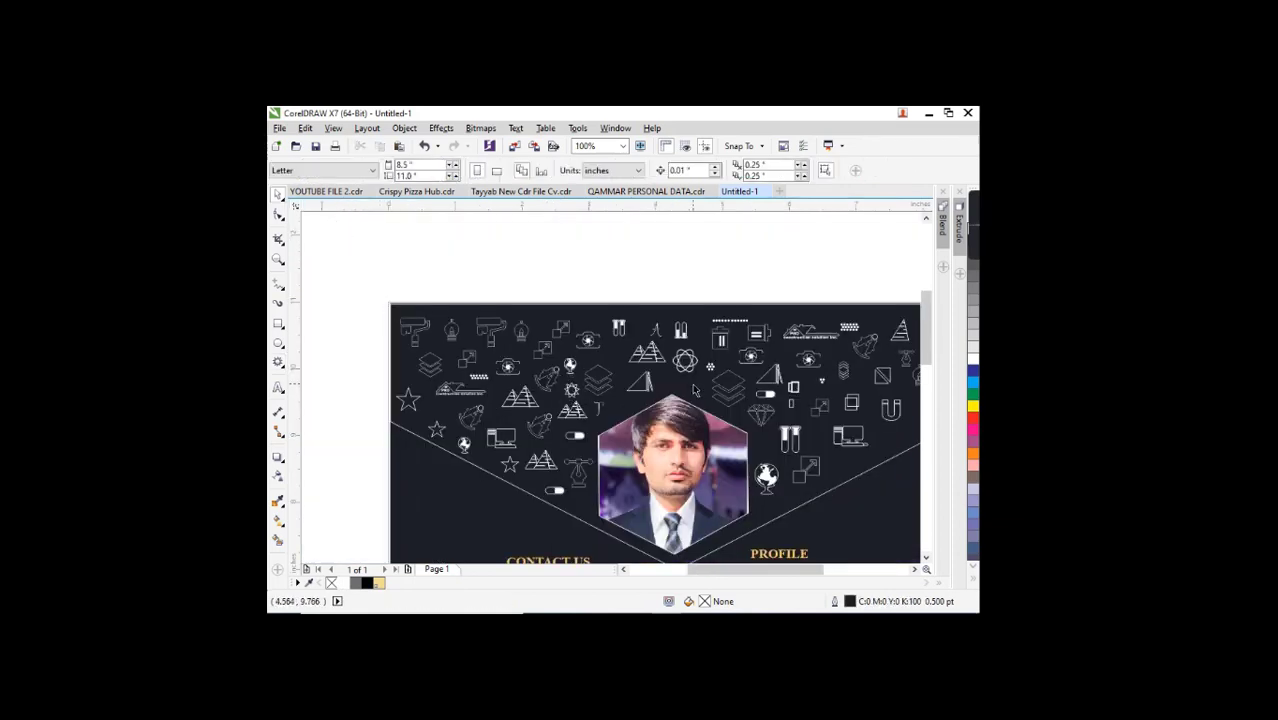
Place copies of the nine-pointed star beside the portrait, near the header's upper right and along the right diagonal.
click(576, 400)
drag(576, 400, 888, 448)
scroll(670, 334, down, 2)
drag(855, 278, 735, 400)
scroll(847, 357, up, 1)
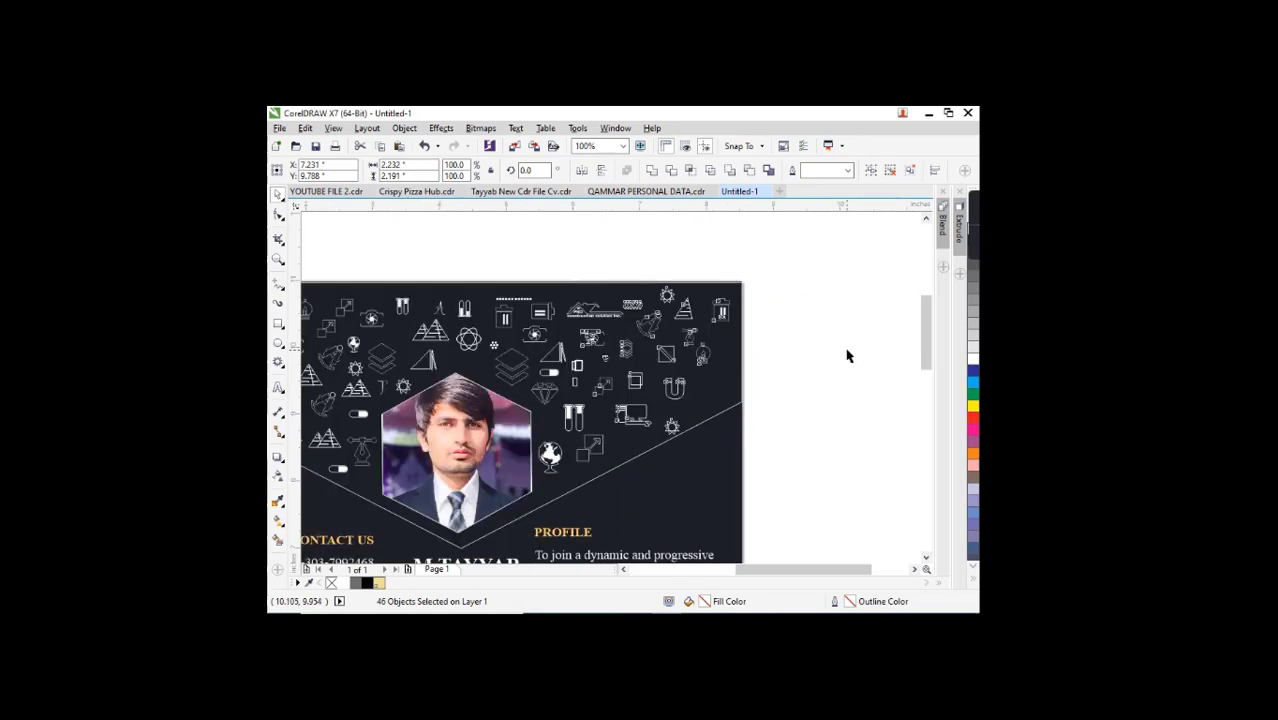
Copy the lamp icon below the right-hand computer and the dot pattern near the right page edge, rotated about 37.55 degrees.
drag(703, 355, 630, 446)
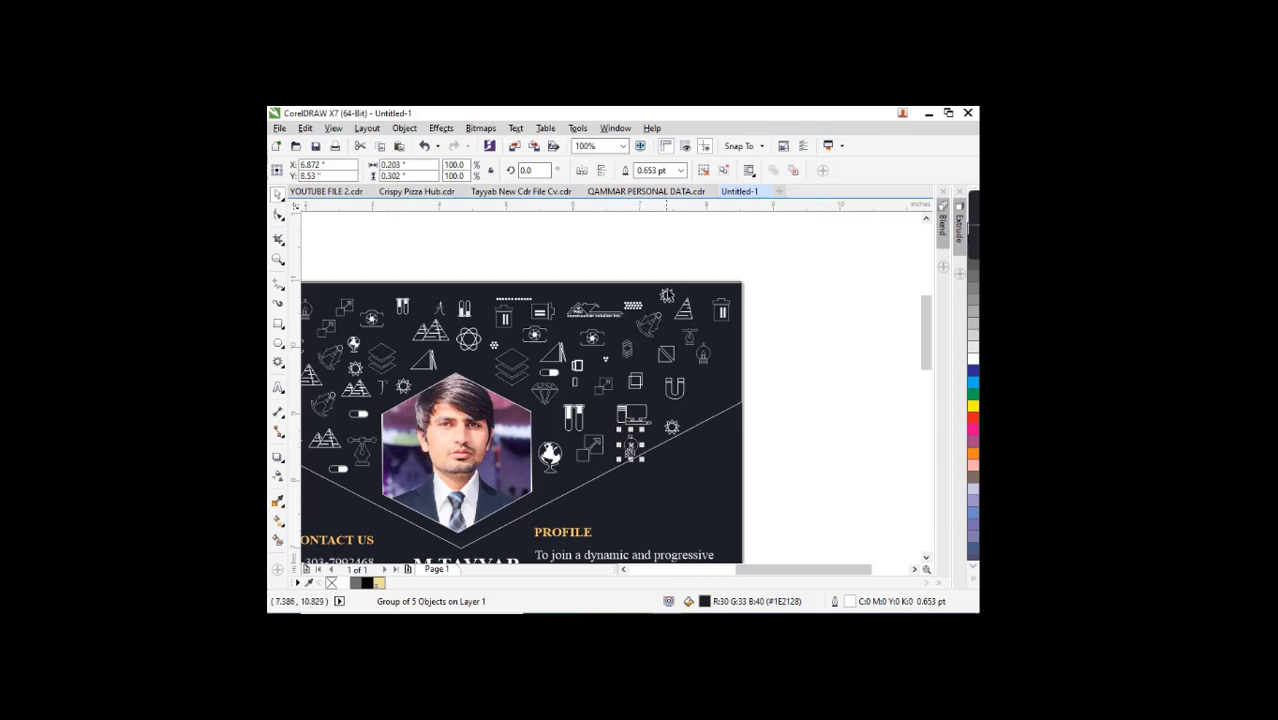
drag(651, 286, 613, 295)
drag(630, 304, 706, 381)
click(715, 398)
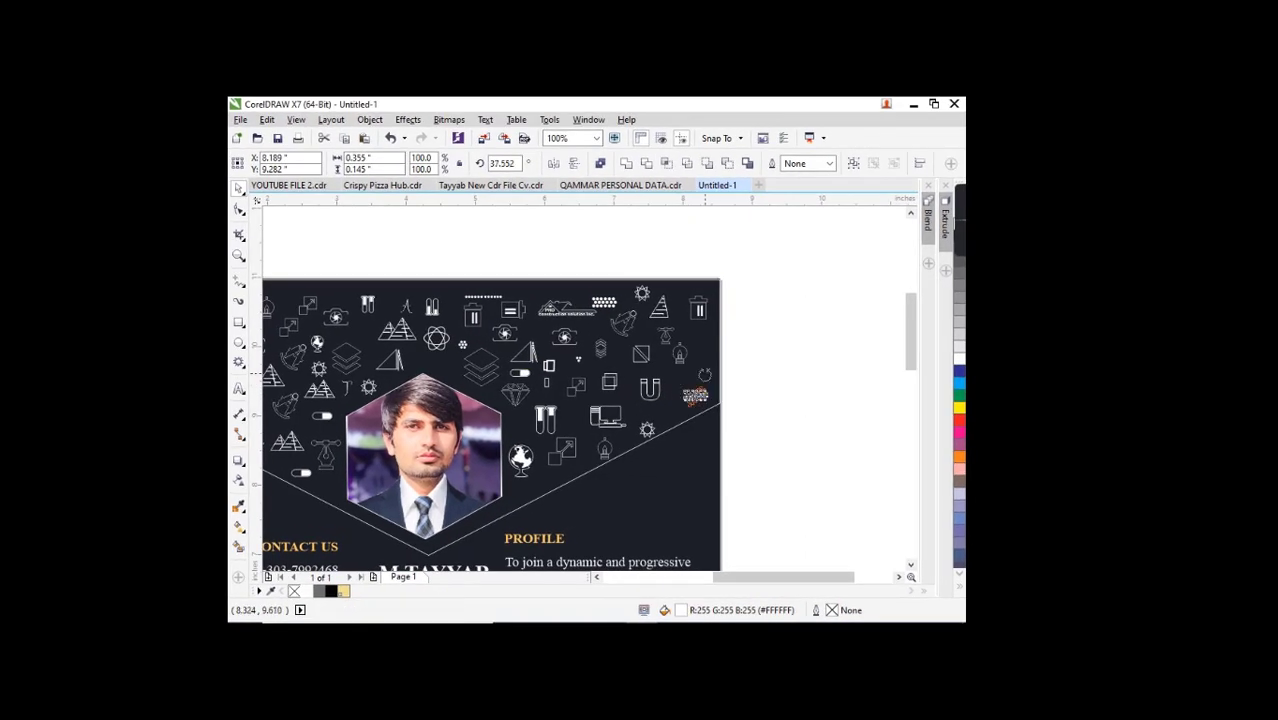
click(763, 406)
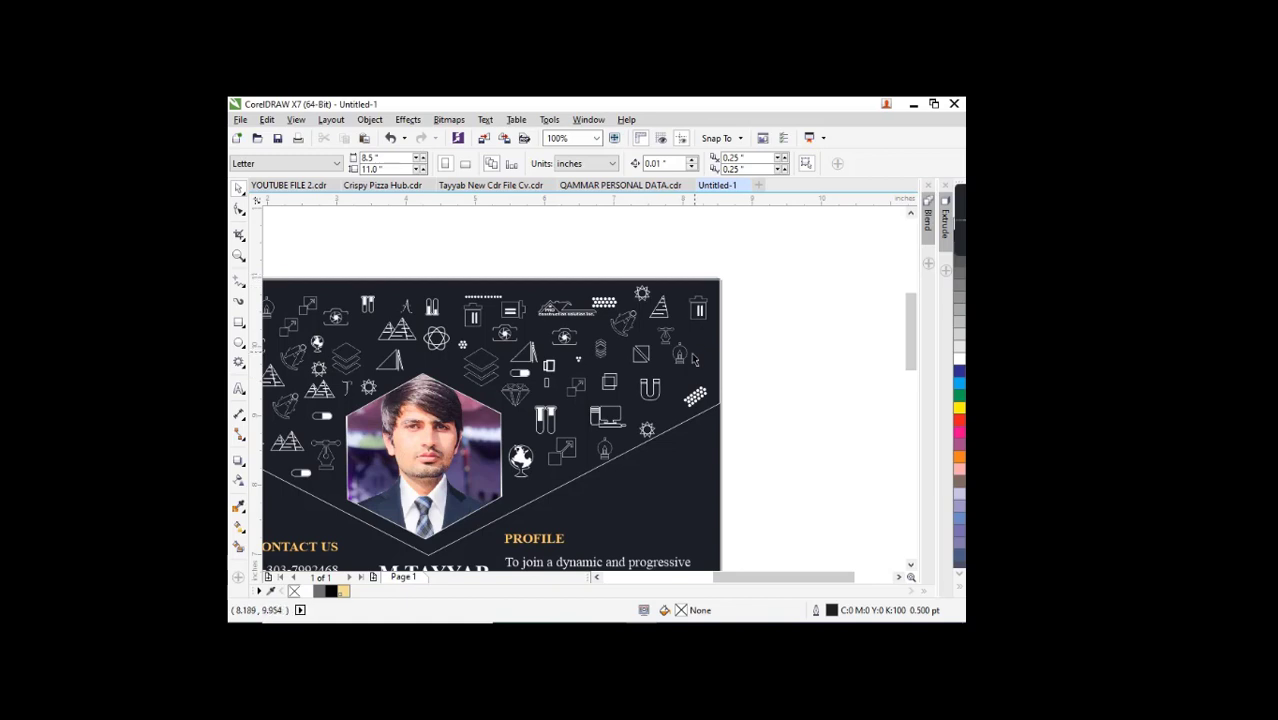
Copy the globe to the right page edge at about 0.243 by 0.321 inches and the nine-pointed star just above the portrait.
drag(521, 458, 710, 354)
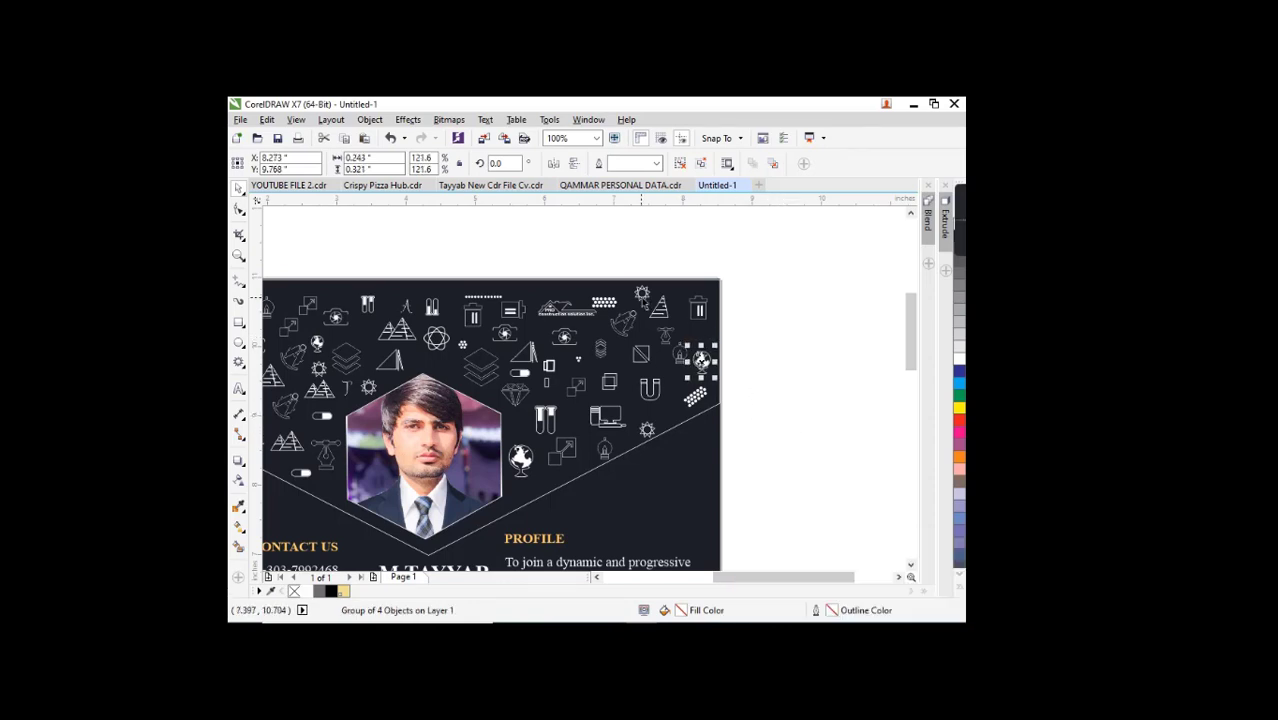
click(641, 296)
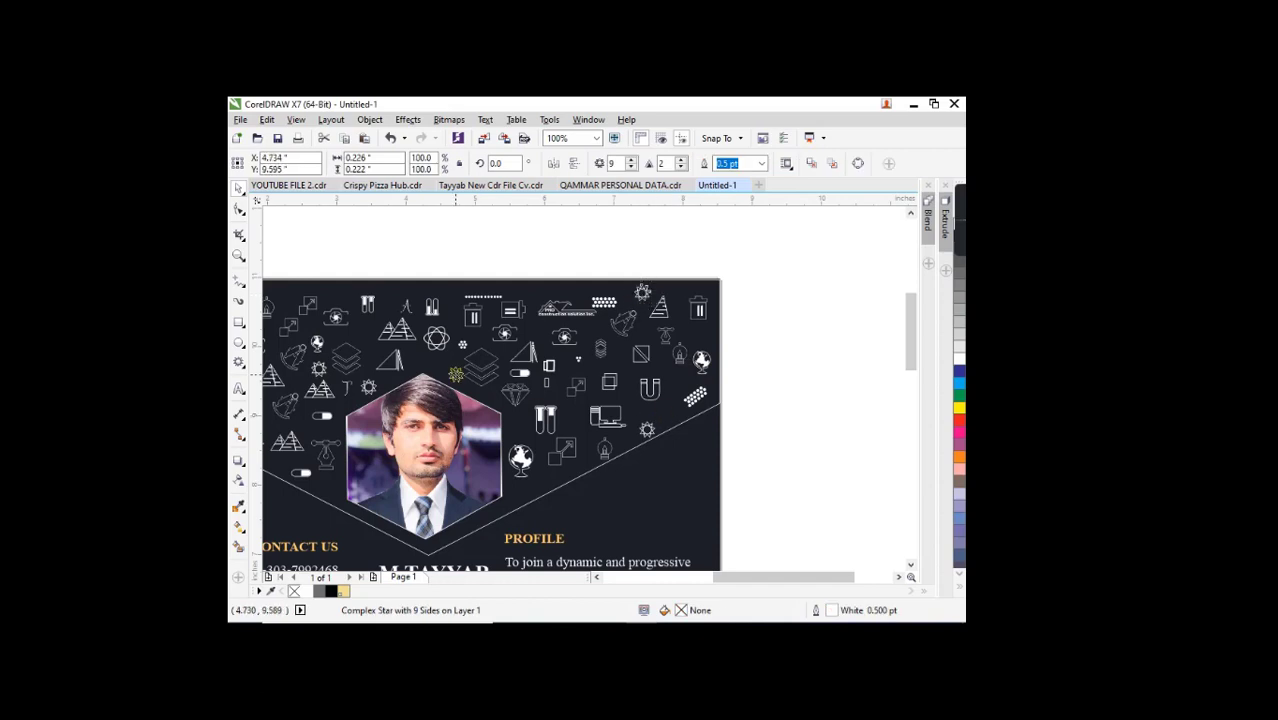
drag(455, 374, 444, 366)
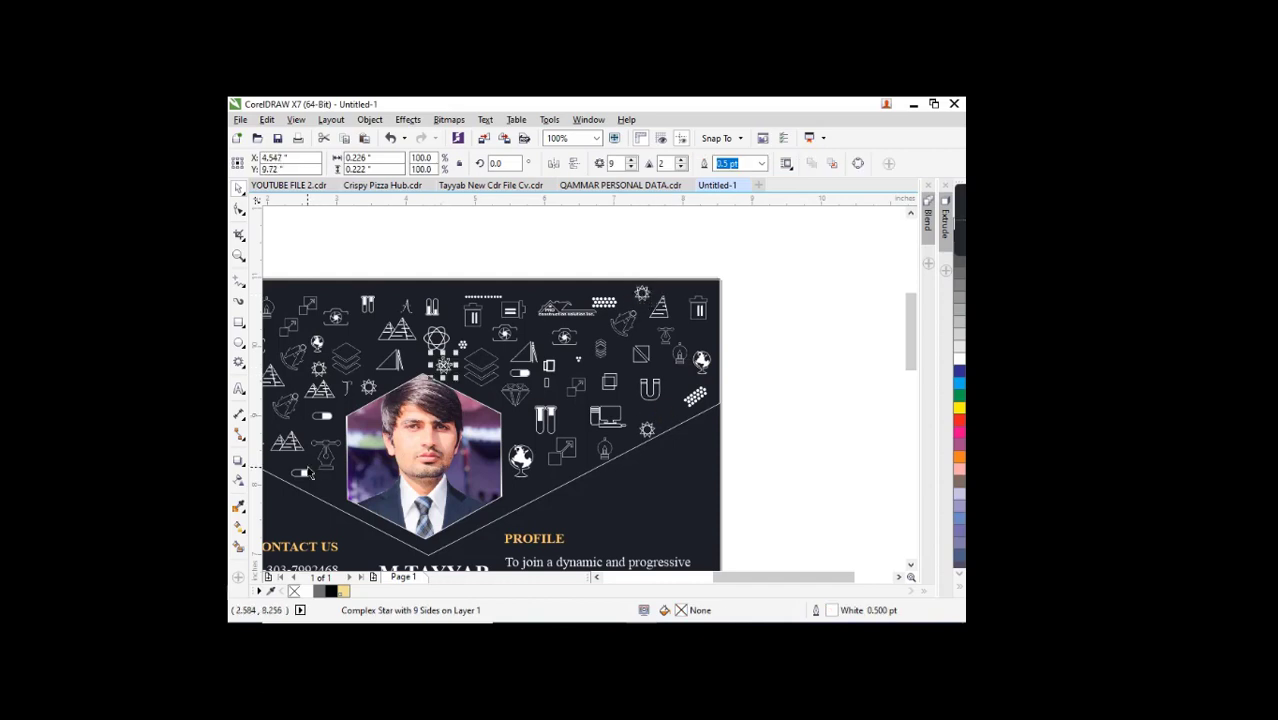
Copy the small five-pointed star to the portrait's right side and to the gap below the magnet icon.
scroll(503, 449, down, 2)
scroll(354, 453, up, 2)
drag(397, 441, 815, 405)
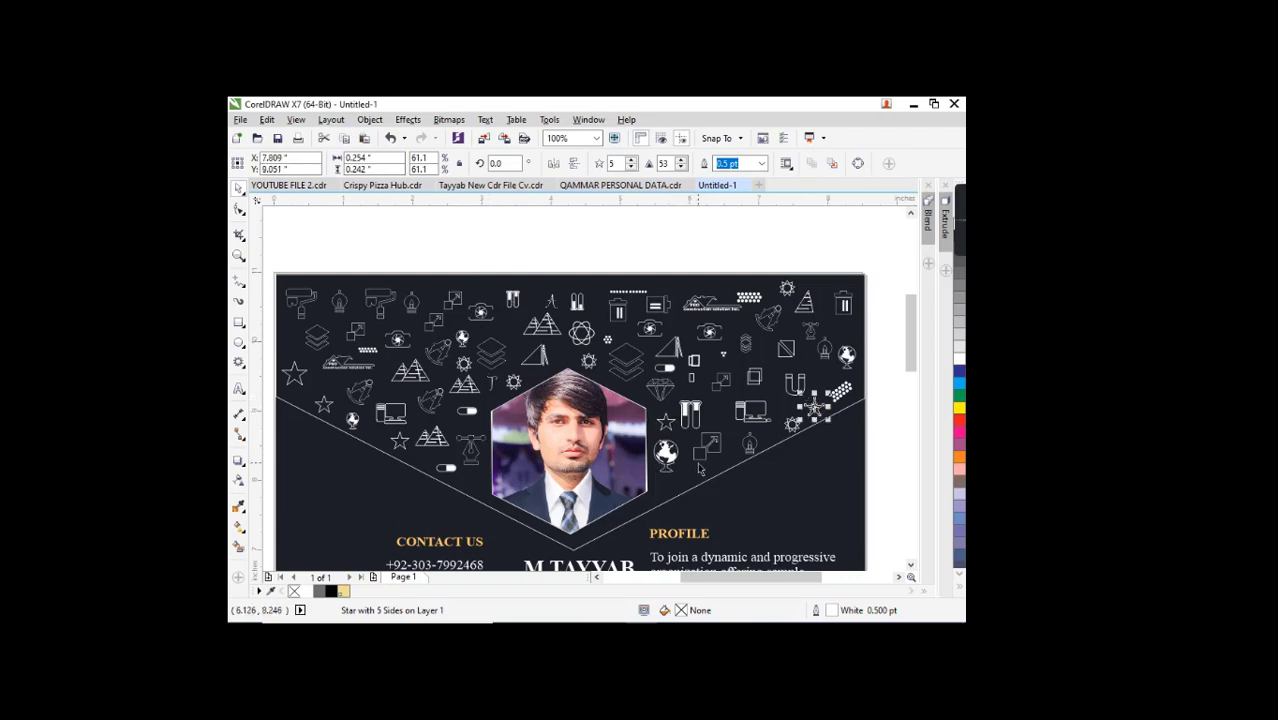
Nudge the globe beside the portrait and copy the dotted row to the header's upper left, above the resize-arrow icon.
click(668, 456)
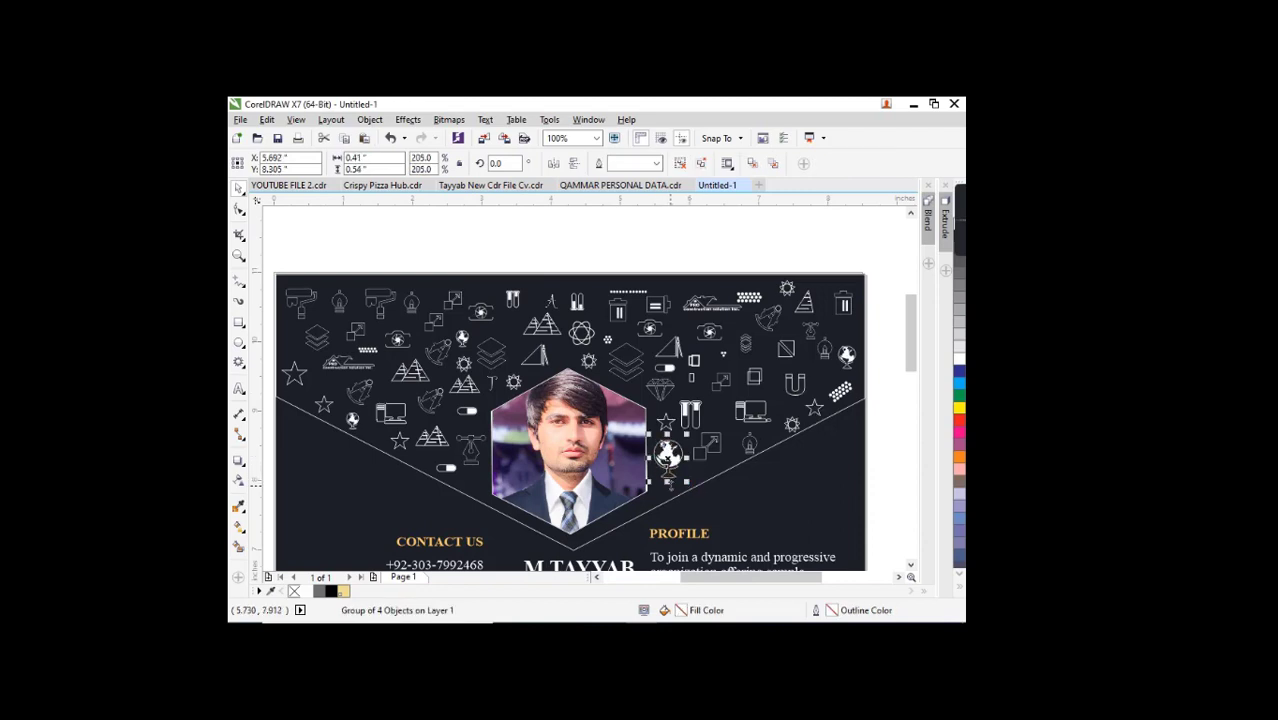
drag(672, 484, 675, 481)
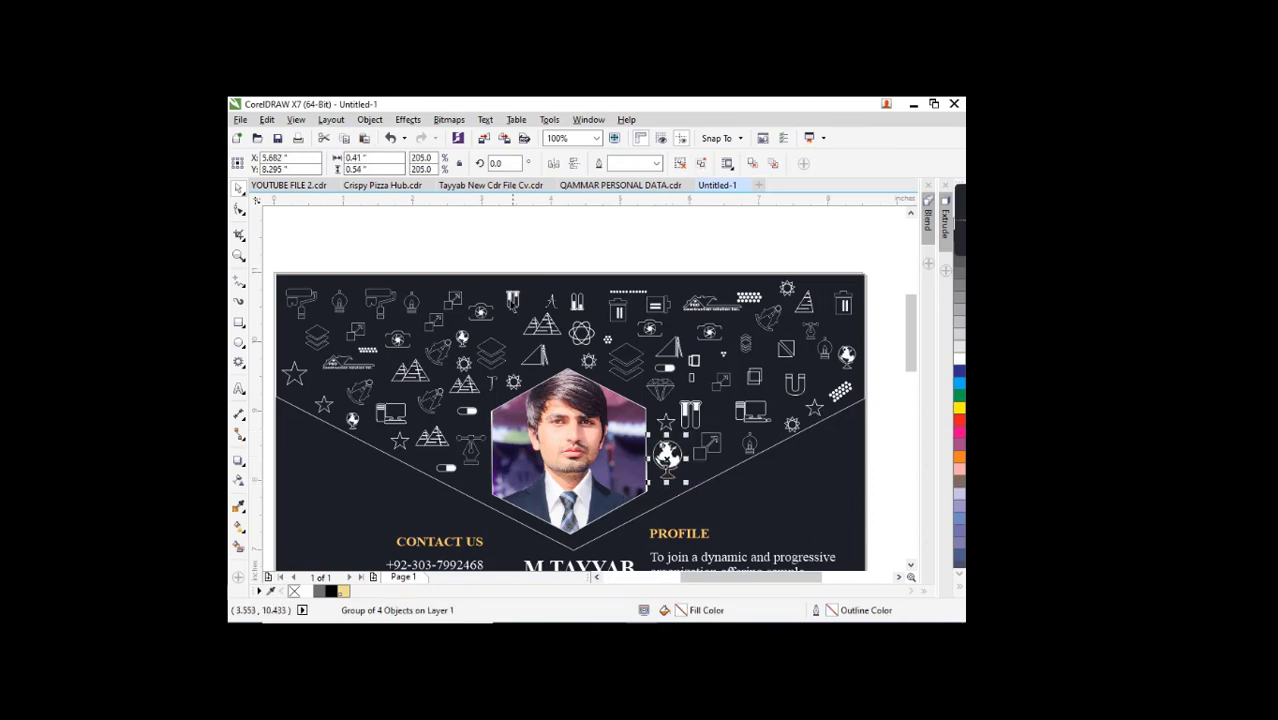
drag(647, 287, 429, 285)
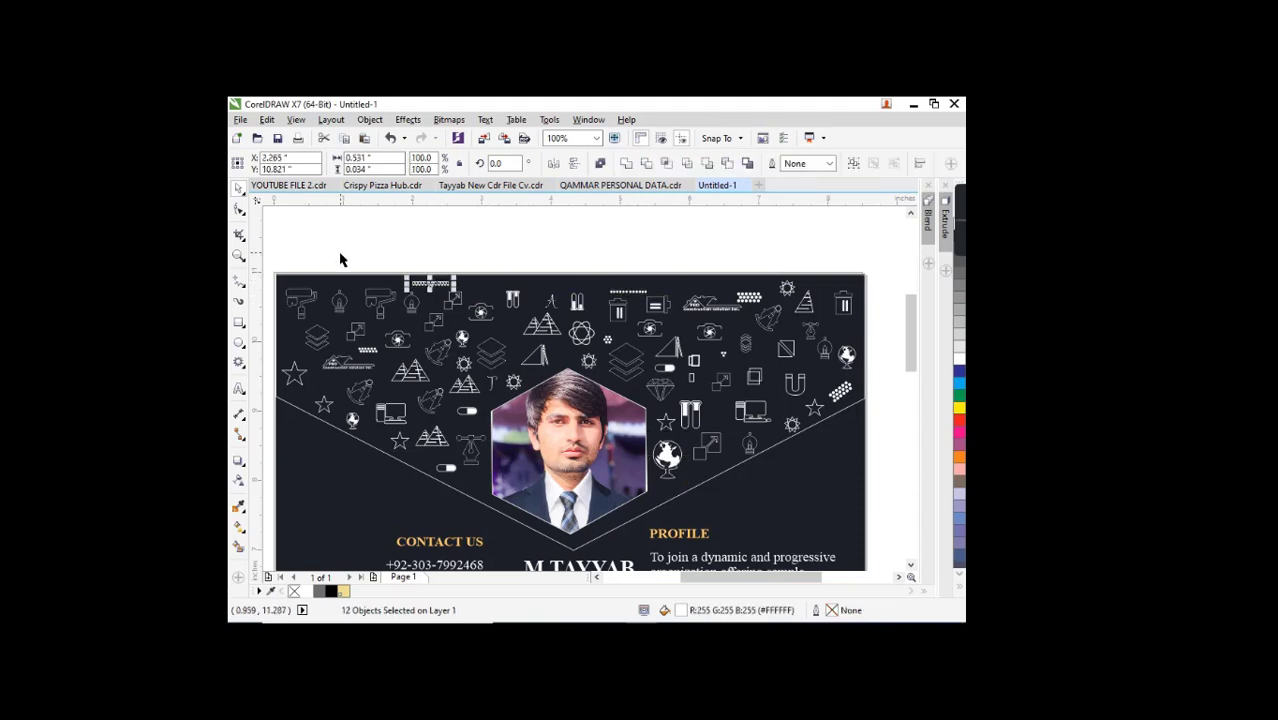
Copy the nine-pointed star to the header's left edge, beside the stacked-layers icon.
scroll(340, 260, down, 2)
scroll(298, 267, up, 4)
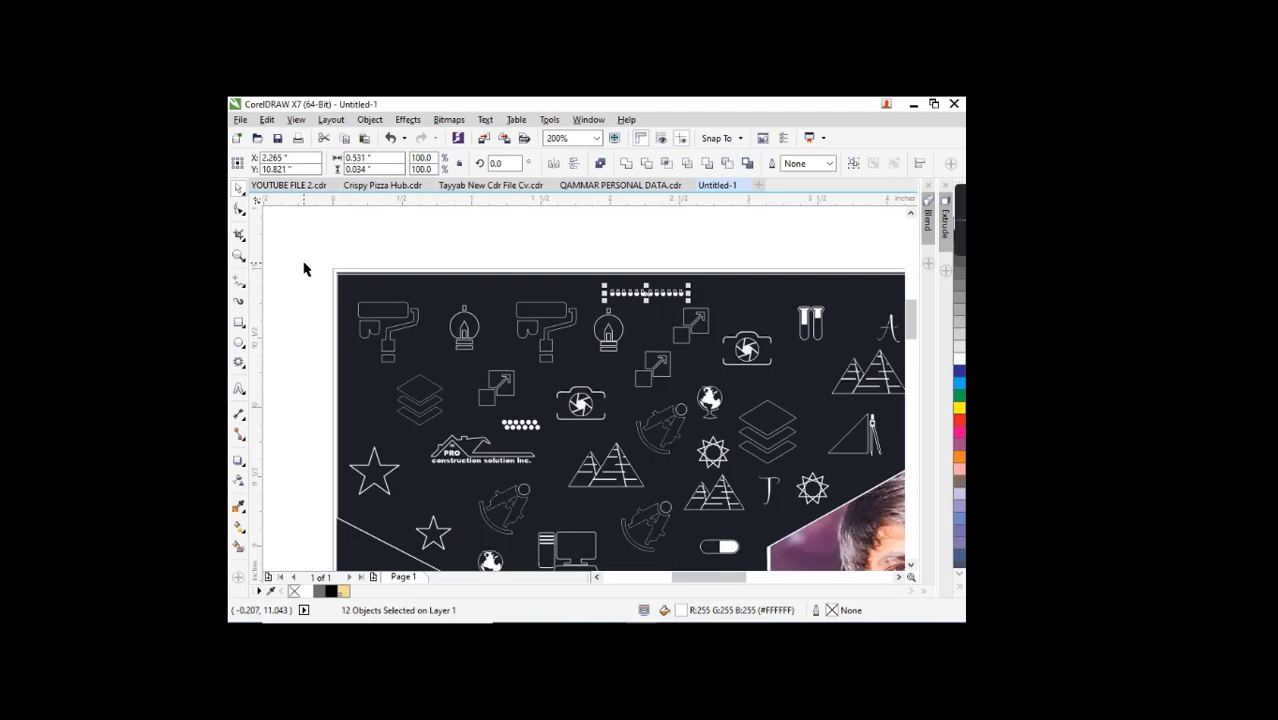
click(730, 455)
drag(730, 455, 382, 408)
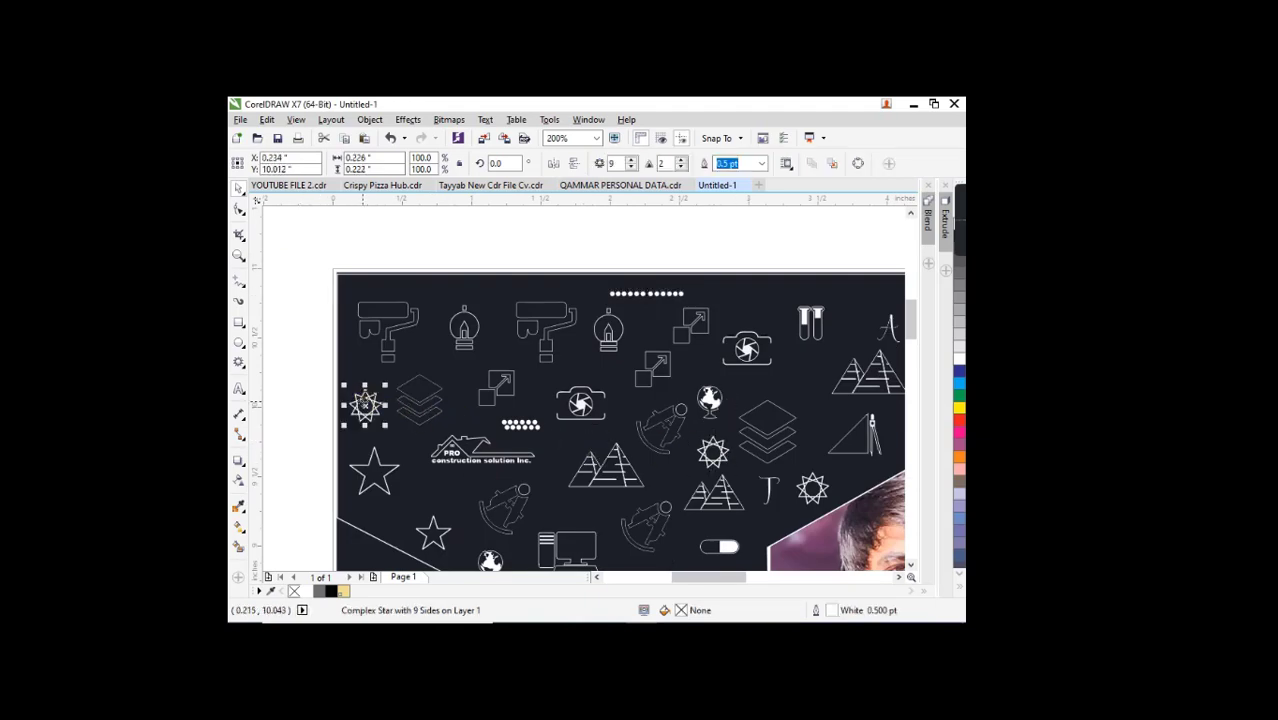
Shrink the stacked-layers icon just above the portrait's right side to about 0.465 by 0.516 inches.
scroll(278, 368, down, 1)
click(662, 410)
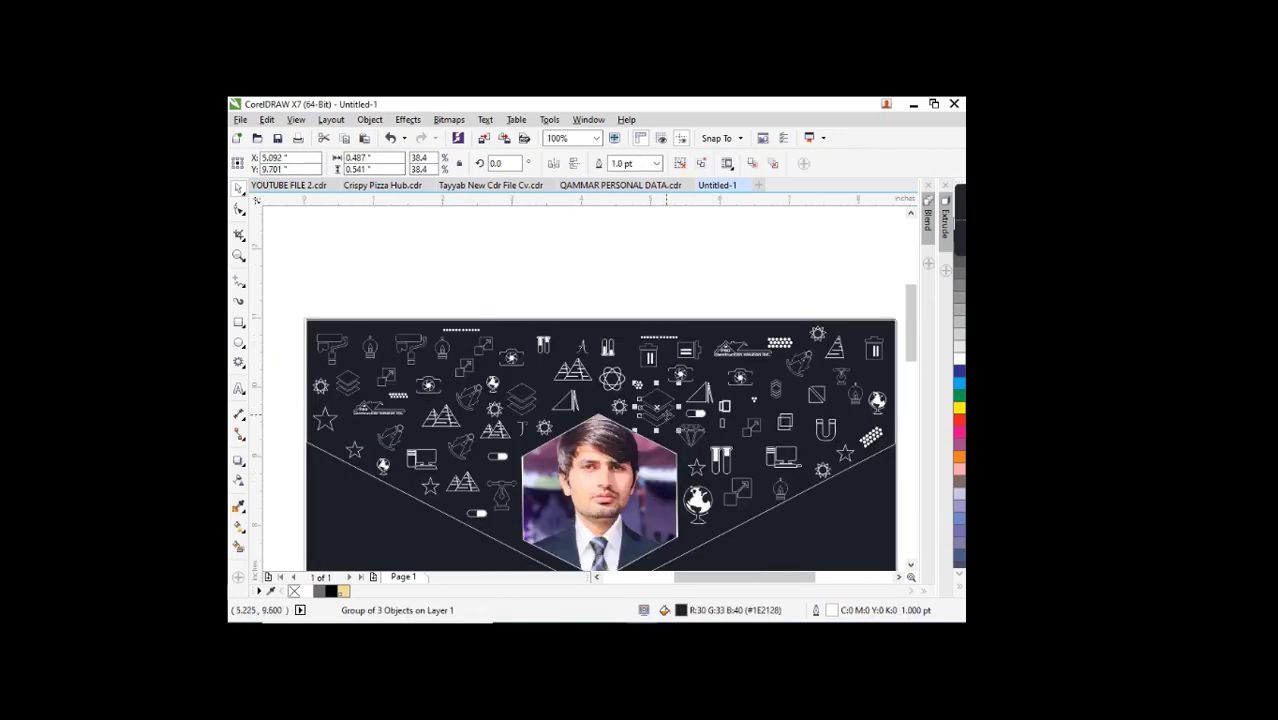
scroll(666, 408, up, 1)
click(688, 362)
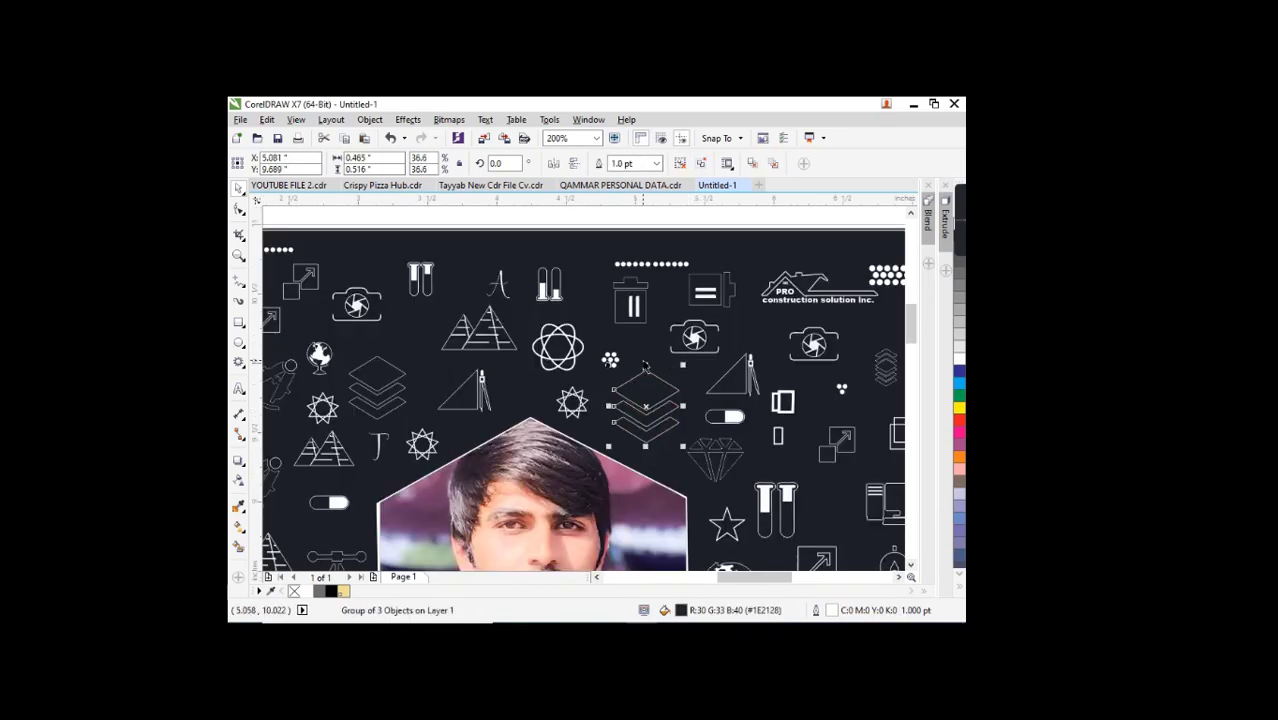
Stack copies of the dotted row directly beneath the original above the trash can icon.
scroll(688, 362, down, 1)
drag(620, 321, 653, 305)
scroll(641, 316, up, 1)
key(ctrl+z)
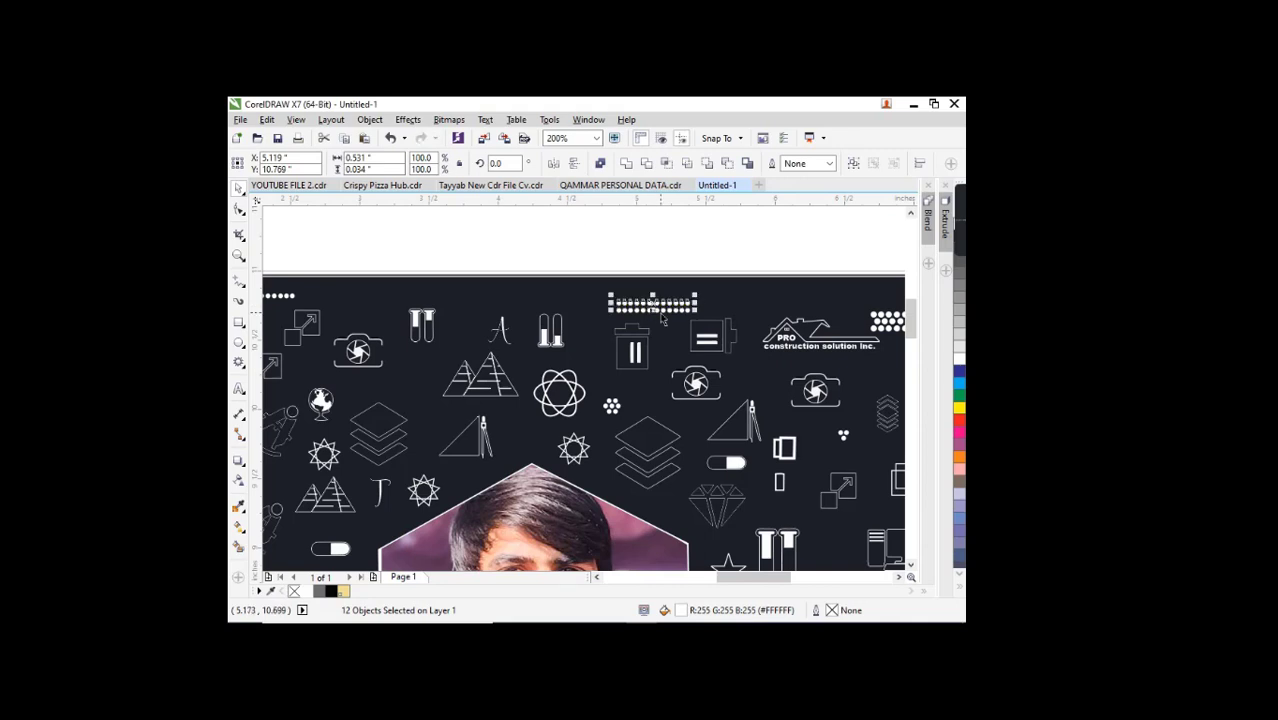
scroll(662, 318, down, 1)
key(Escape)
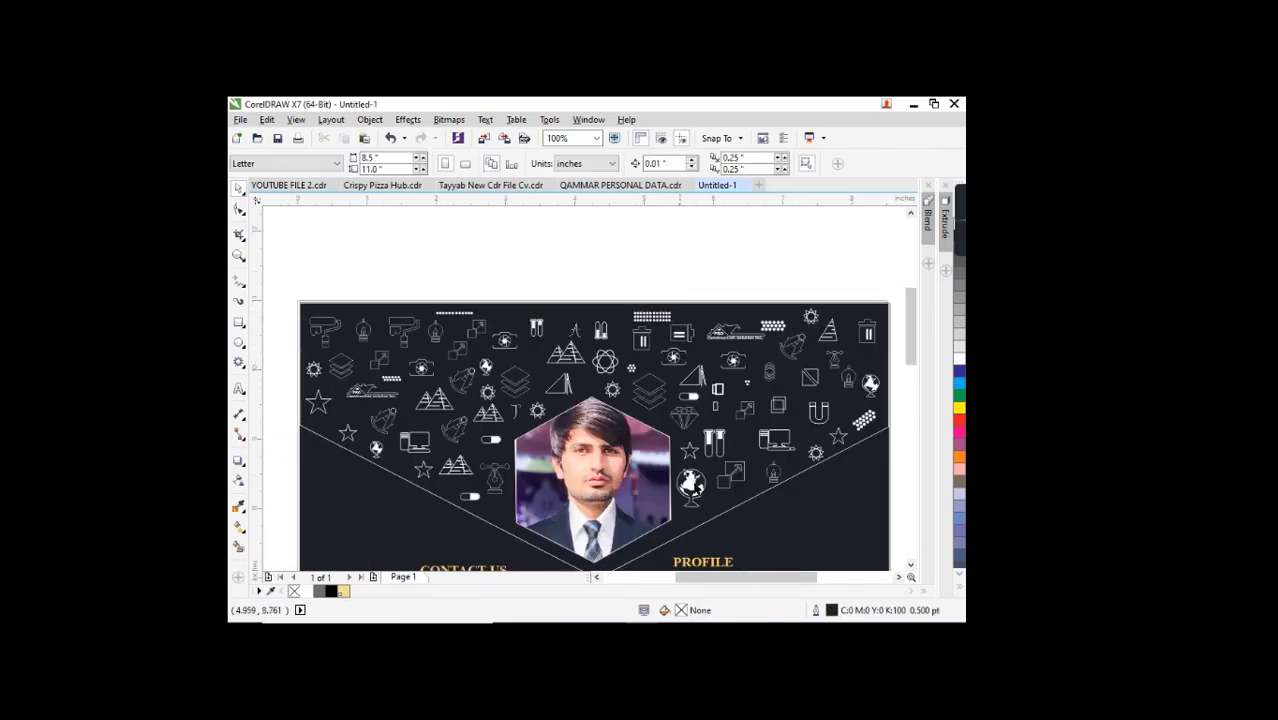
Copy the nine-pointed star into the gap between the upper-left camera and the pyramids above the portrait.
click(820, 457)
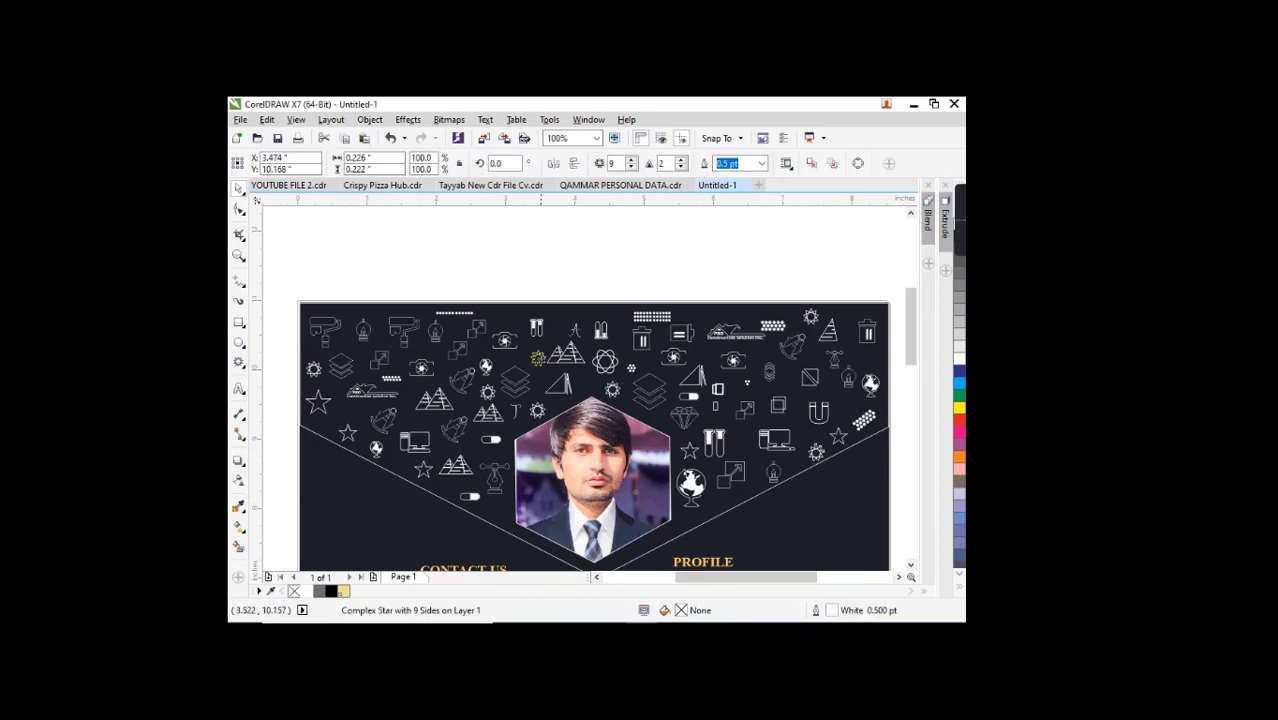
click(536, 357)
click(526, 285)
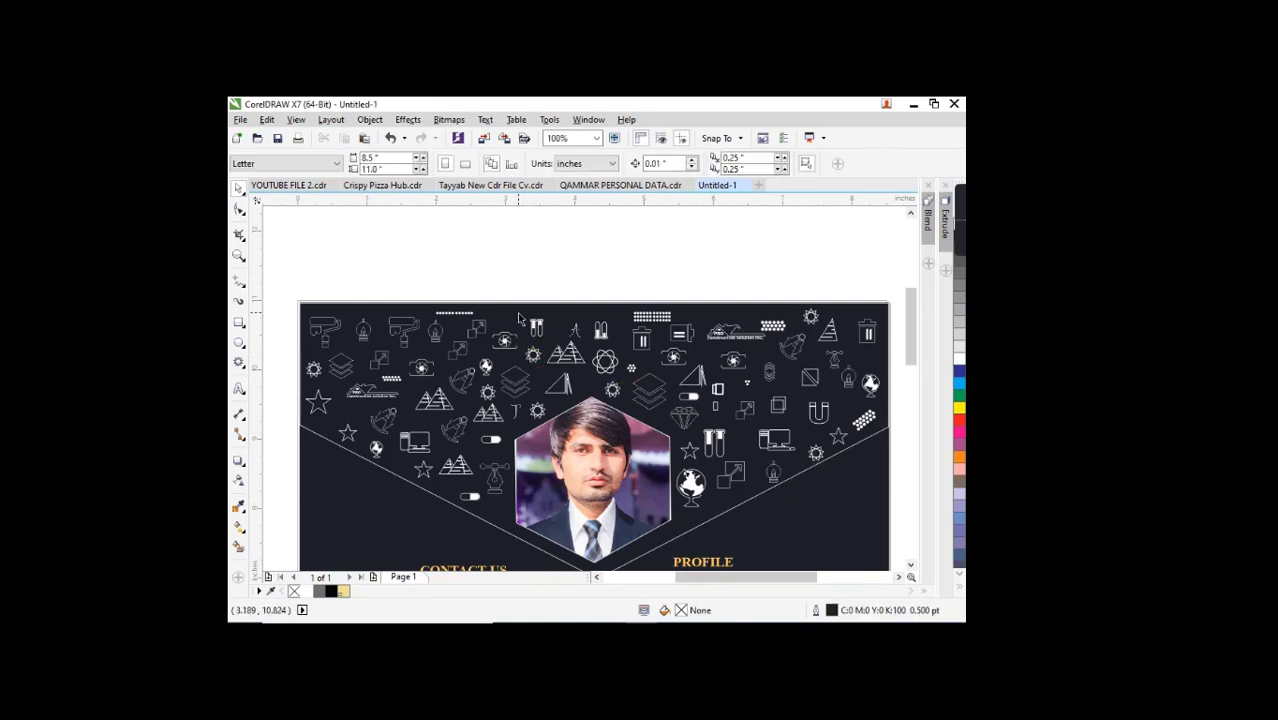
Review the whole CV page, including a close look at the contact, profile and education sections.
scroll(517, 314, down, 1)
key(shift+F4)
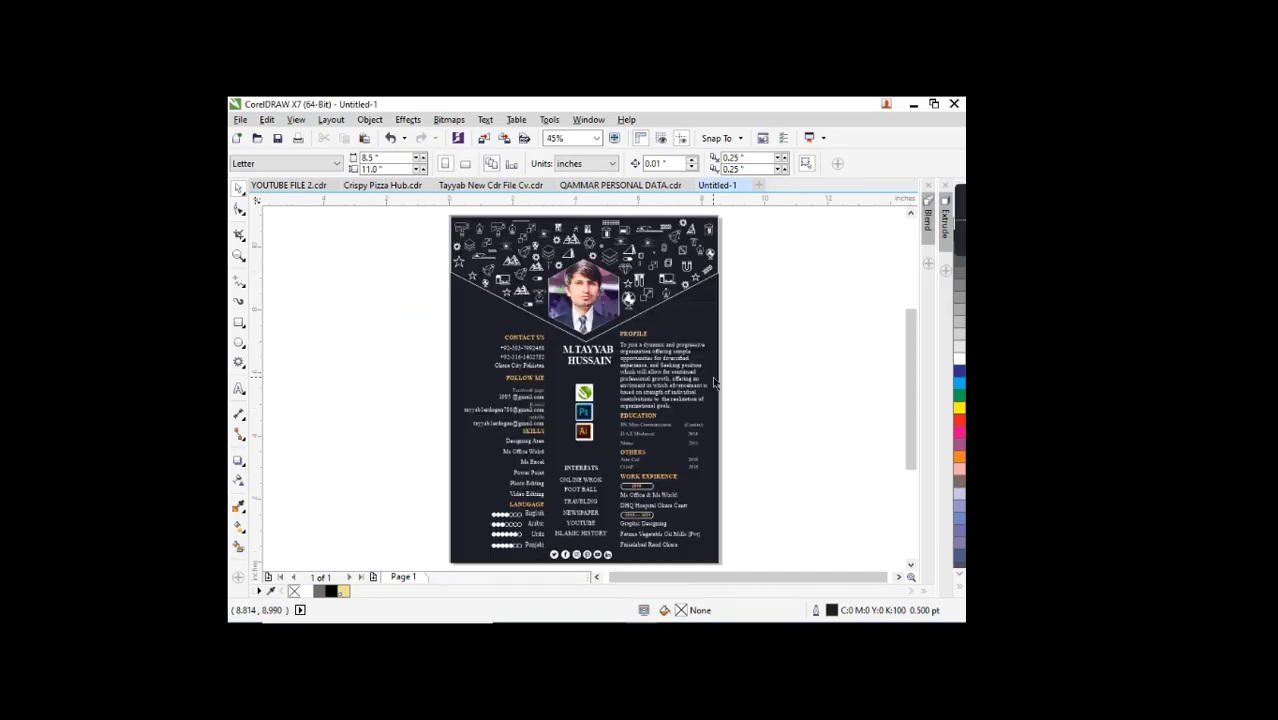
scroll(548, 418, up, 1)
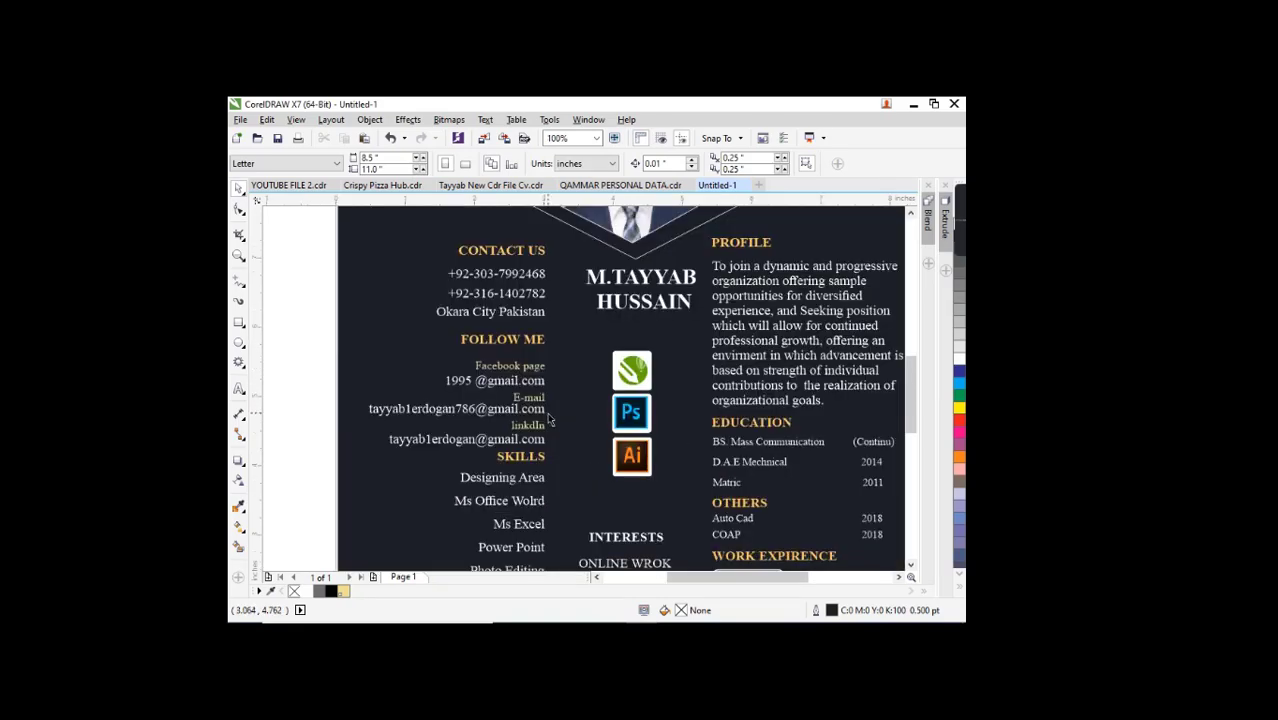
scroll(548, 418, down, 1)
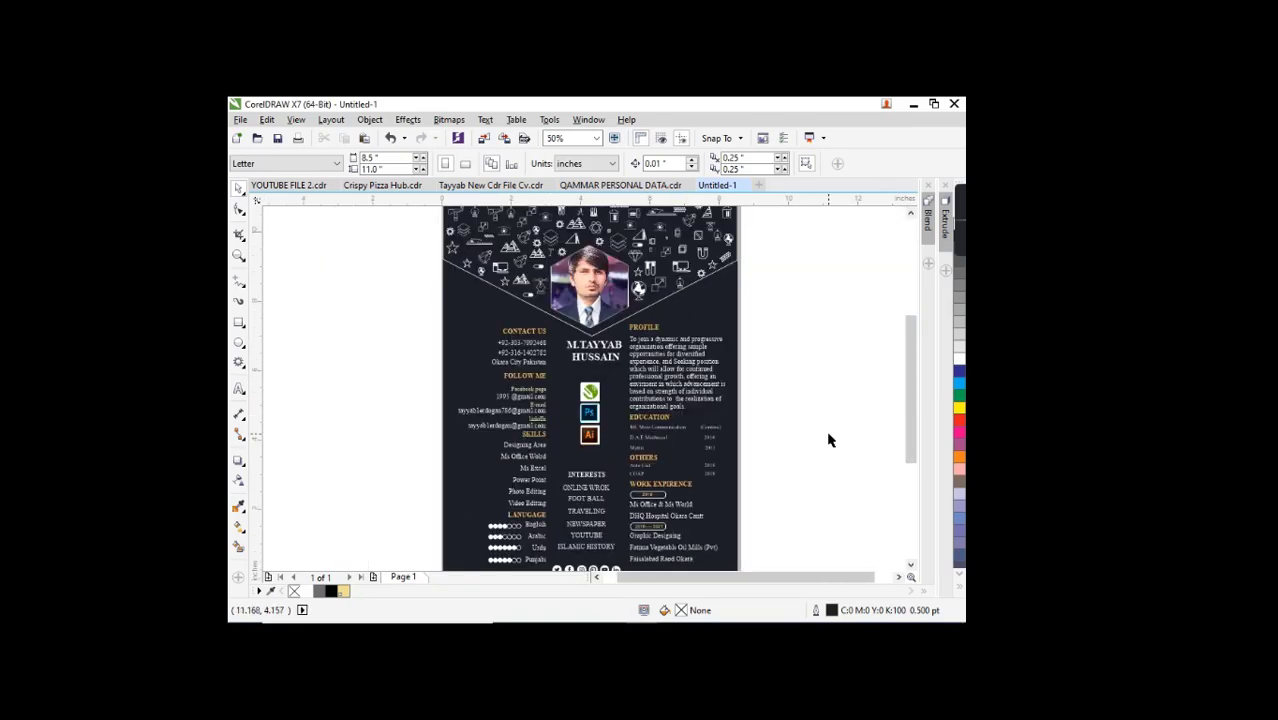
key(shift+F4)
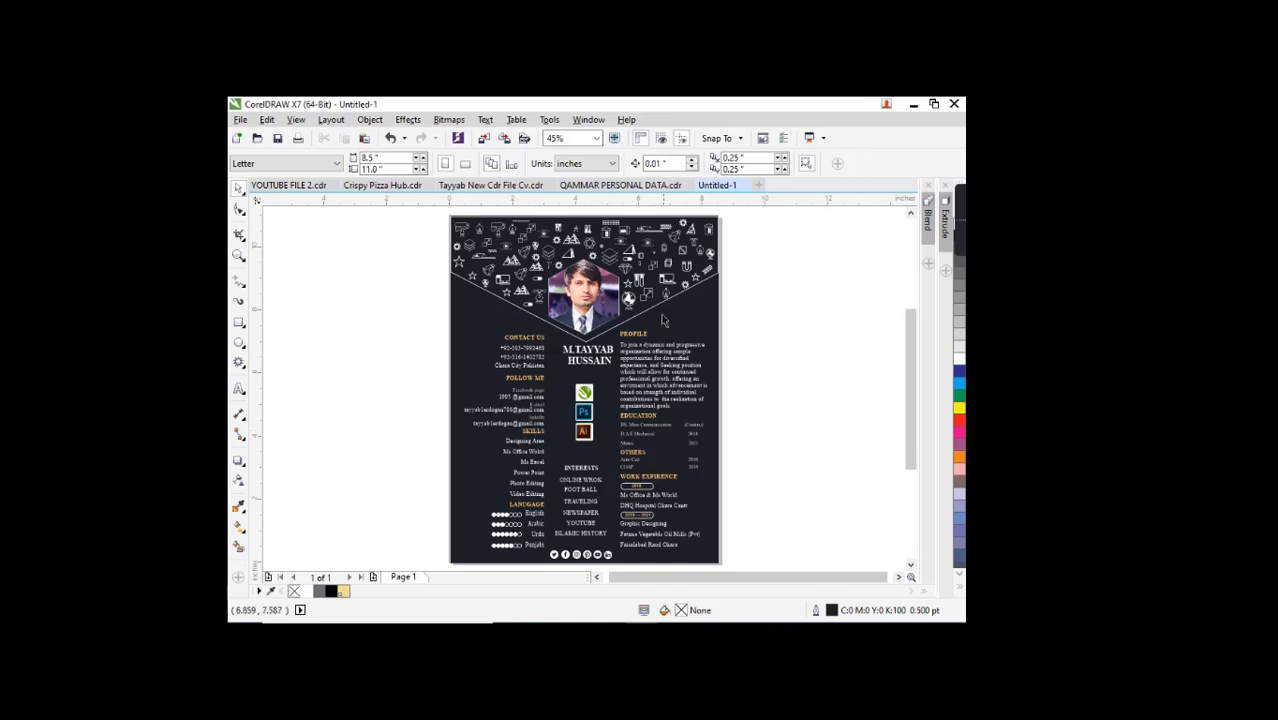